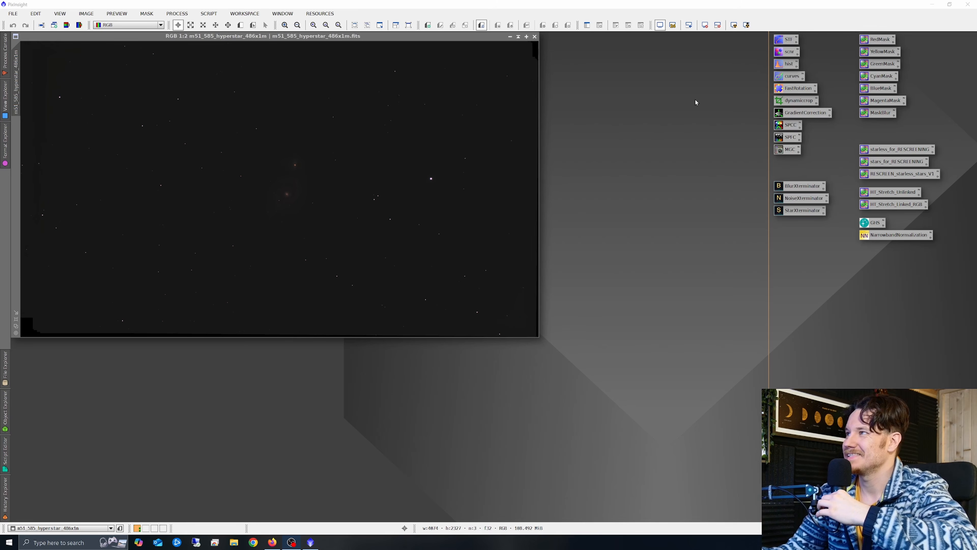
# - Apply an STF AutoStretch to the linear M51 image so the galaxy and stars show
pyautogui.doubleClick(786, 39)
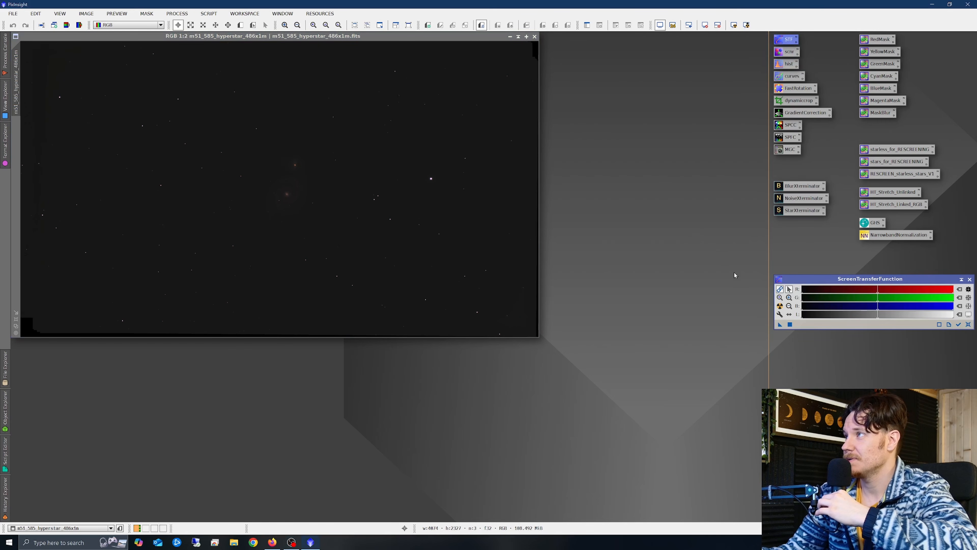
pyautogui.click(779, 306)
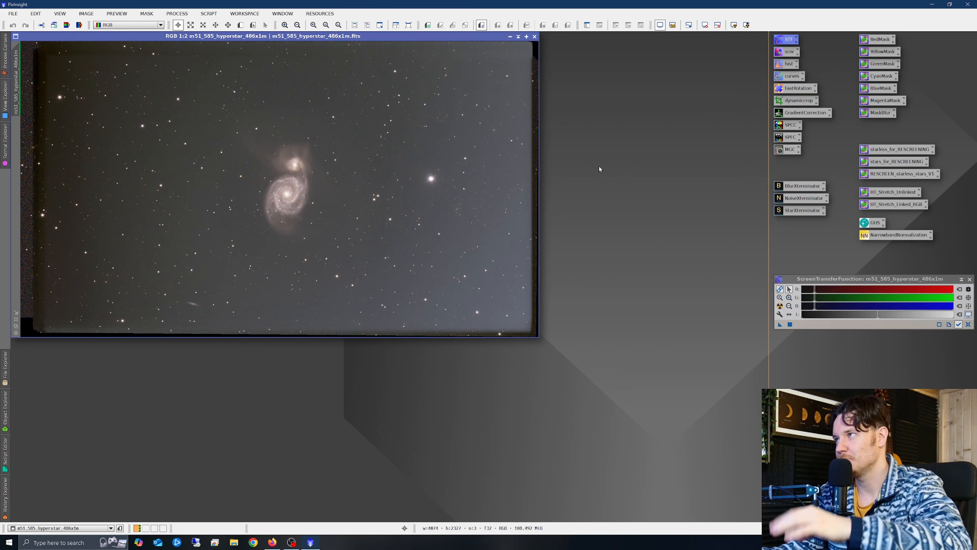
# - Crop the M51 image with DynamicCrop to 3588×1946 pixels, trimming the ragged stacking edges
pyautogui.doubleClick(795, 100)
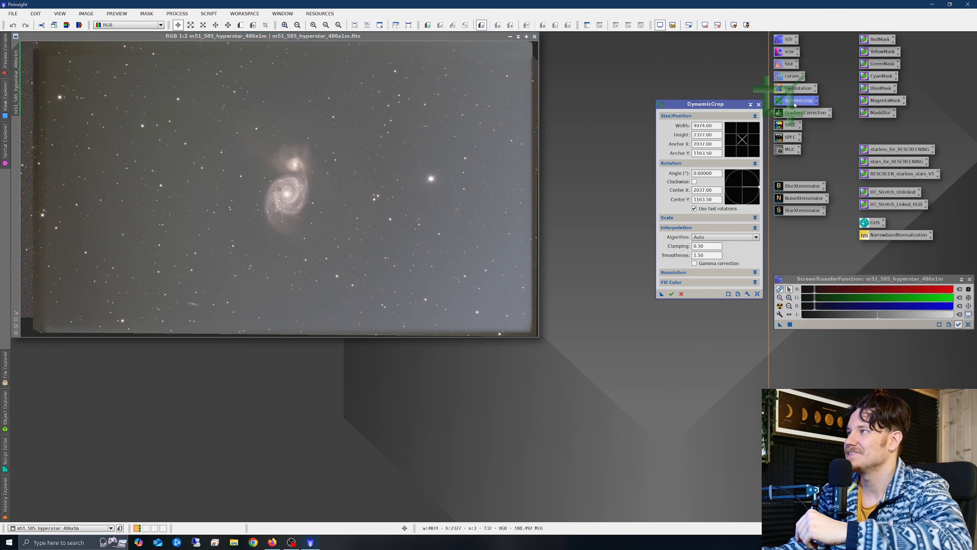
pyautogui.scroll(-1, 184, 164)
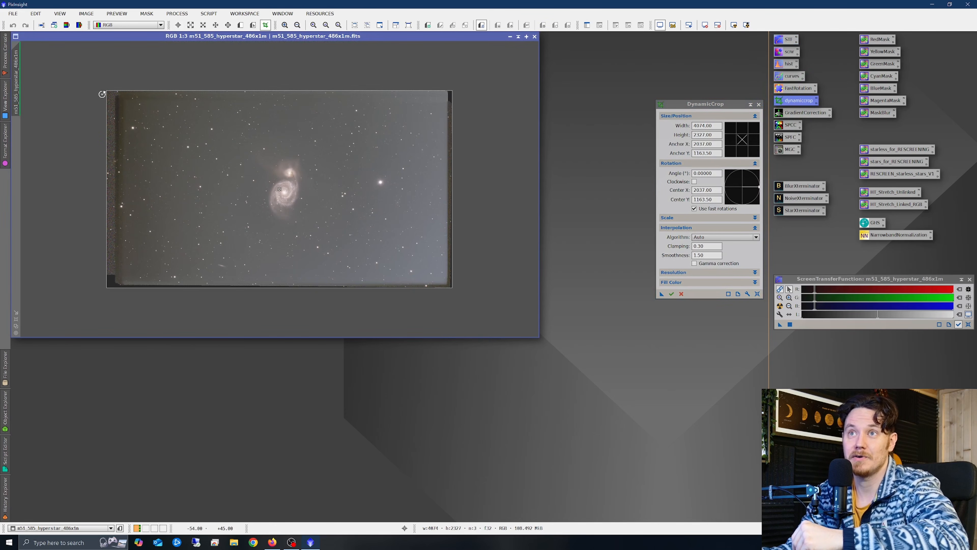
pyautogui.moveTo(107, 91); pyautogui.dragTo(133, 106)
pyautogui.moveTo(452, 288); pyautogui.dragTo(437, 276)
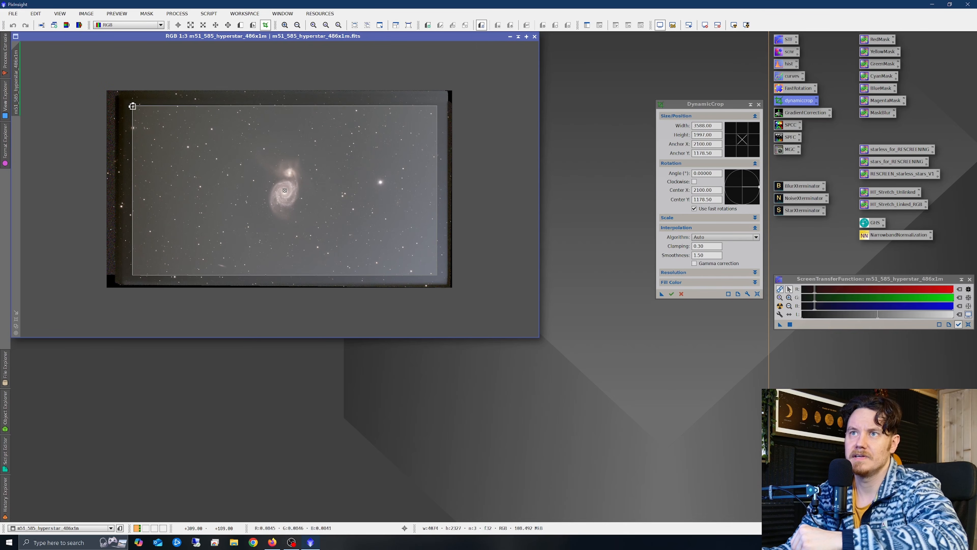
pyautogui.moveTo(132, 105); pyautogui.dragTo(132, 110)
pyautogui.scroll(3, 296, 196)
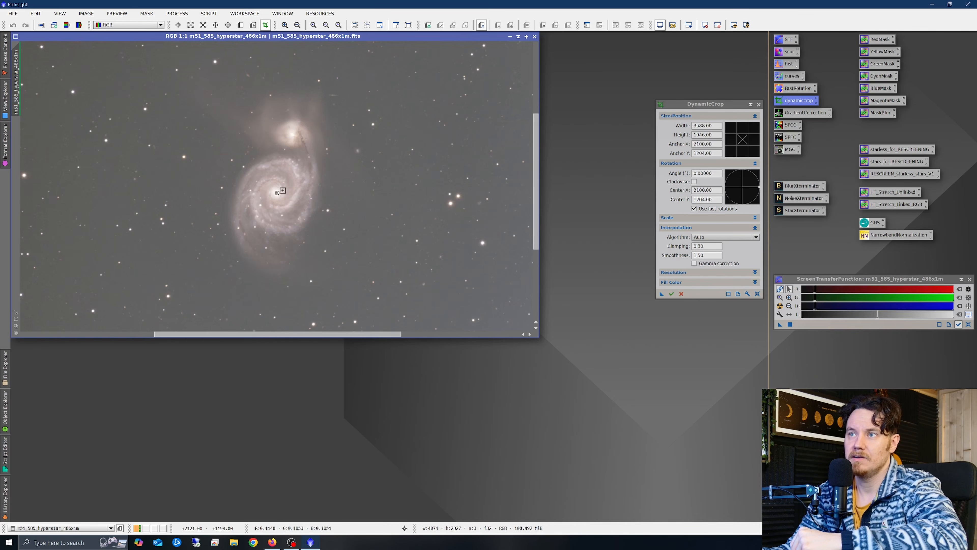
pyautogui.scroll(-3, 291, 197)
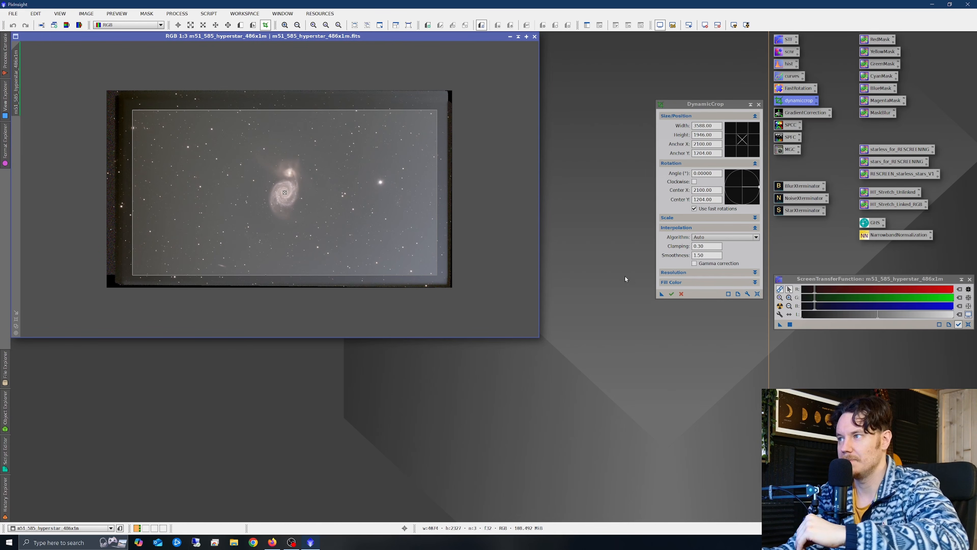
pyautogui.click(672, 295)
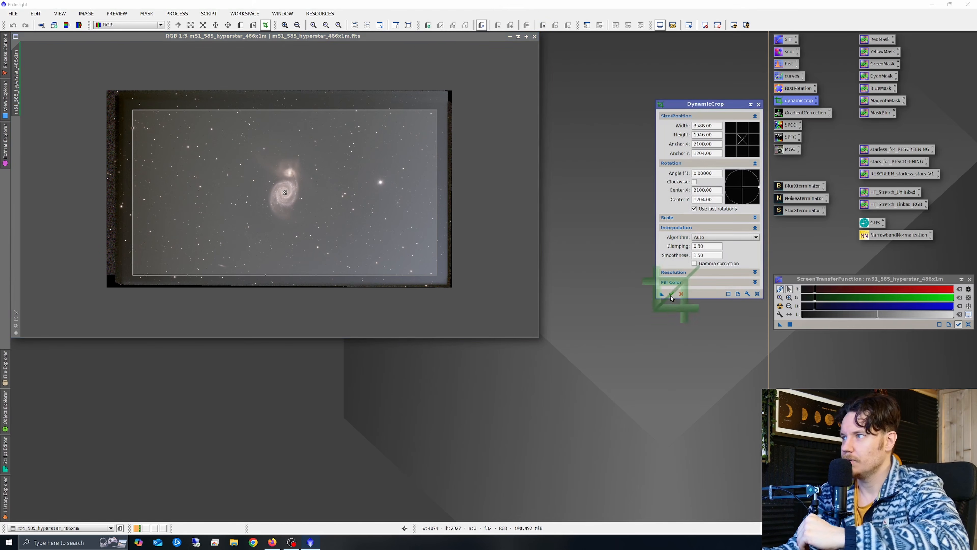
# - Maximize the cropped image window to fill the workspace
pyautogui.scroll(2, 343, 226)
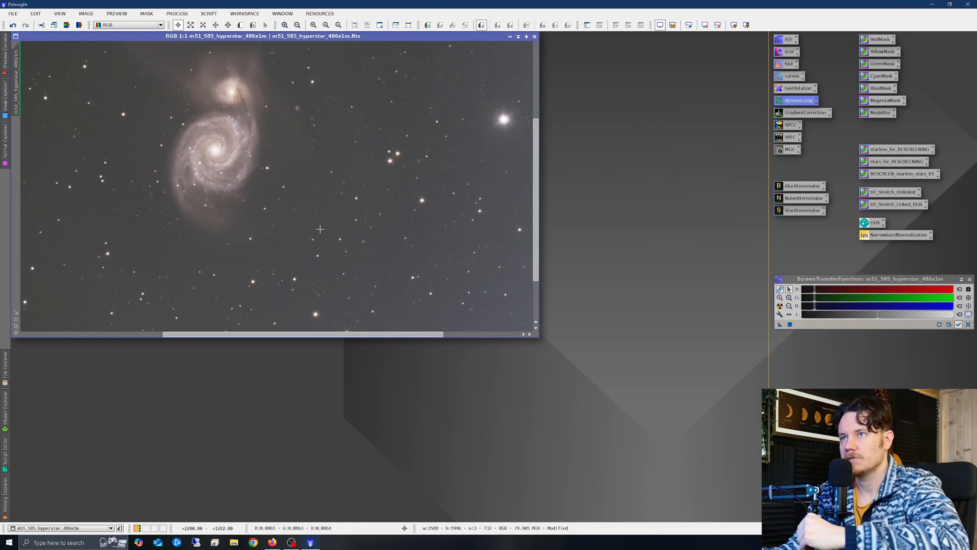
pyautogui.scroll(-1, 343, 226)
pyautogui.scroll(1, 208, 305)
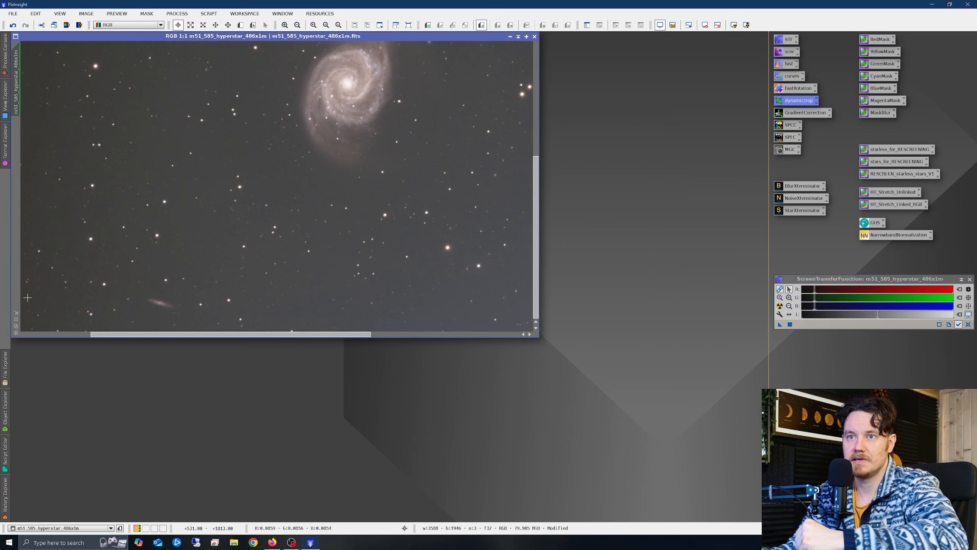
pyautogui.click(16, 312)
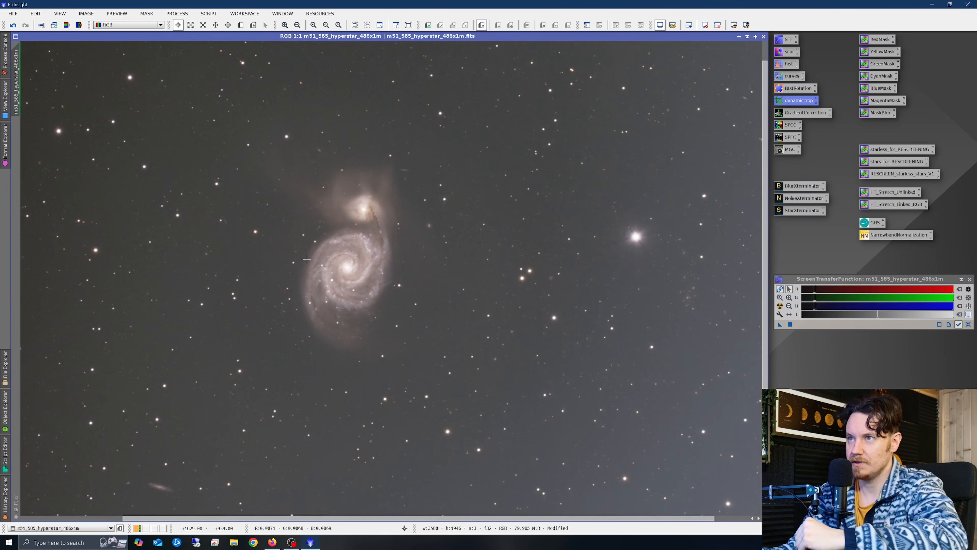
pyautogui.scroll(1, 307, 259)
pyautogui.scroll(-2, 413, 291)
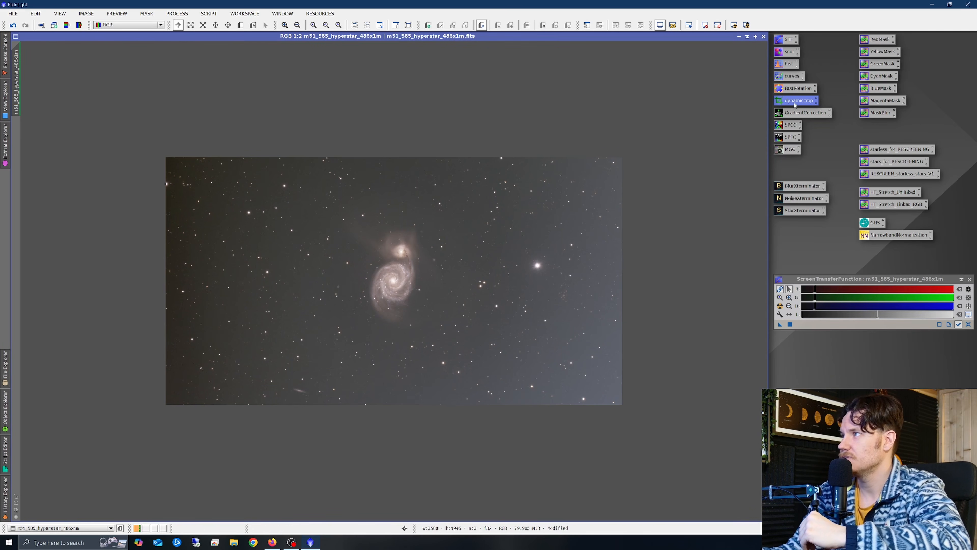
# - Apply a FastRotation Horizontal Mirror to the M51 image and close the dialog
pyautogui.doubleClick(799, 90)
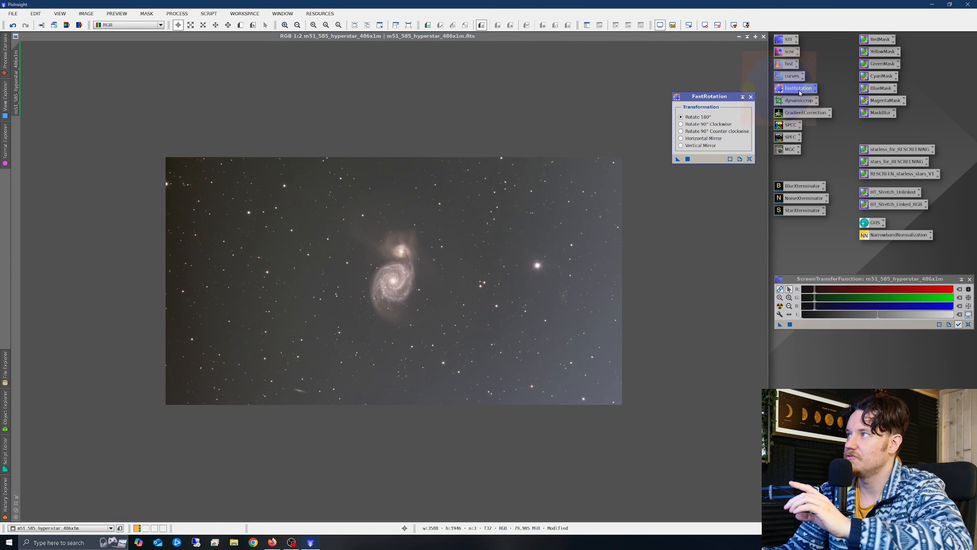
pyautogui.click(681, 140)
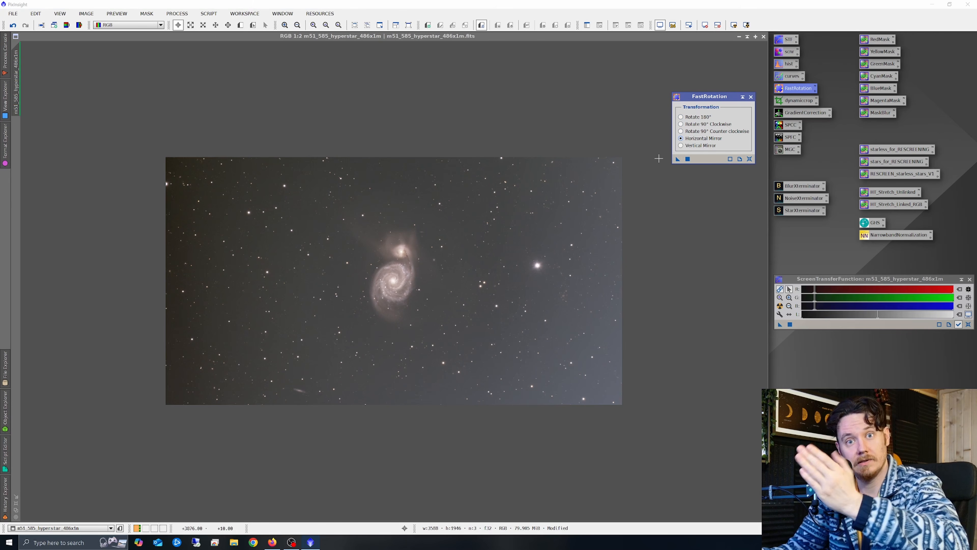
pyautogui.moveTo(677, 159); pyautogui.dragTo(261, 259)
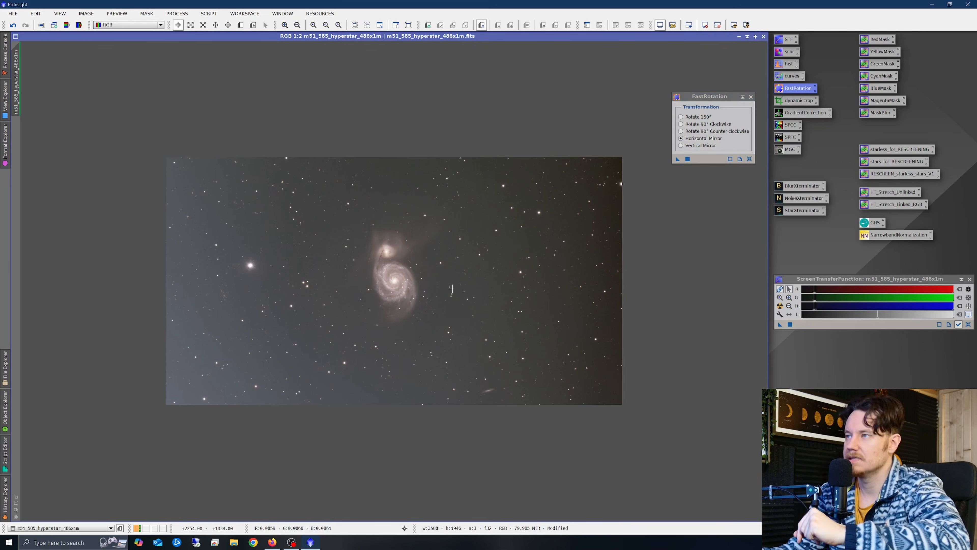
pyautogui.click(751, 97)
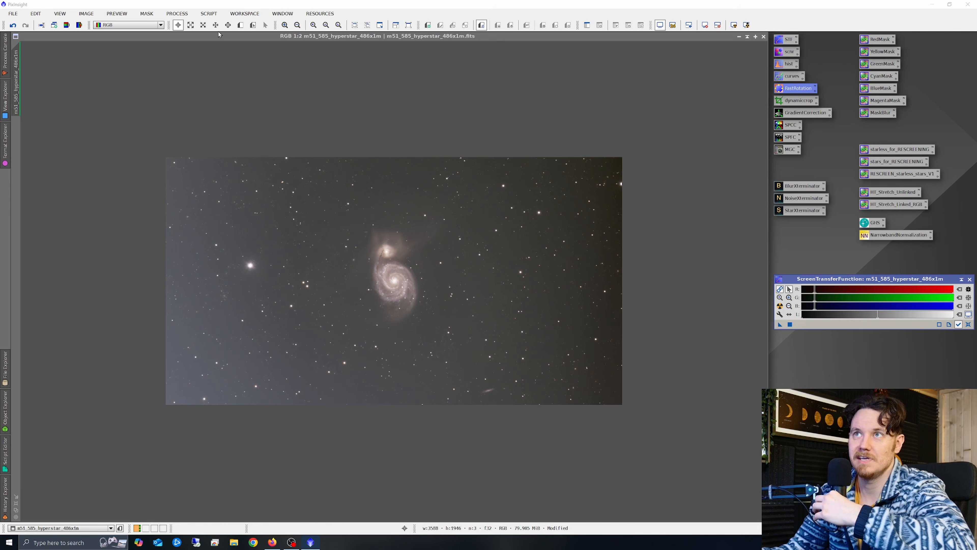
pyautogui.click(213, 16)
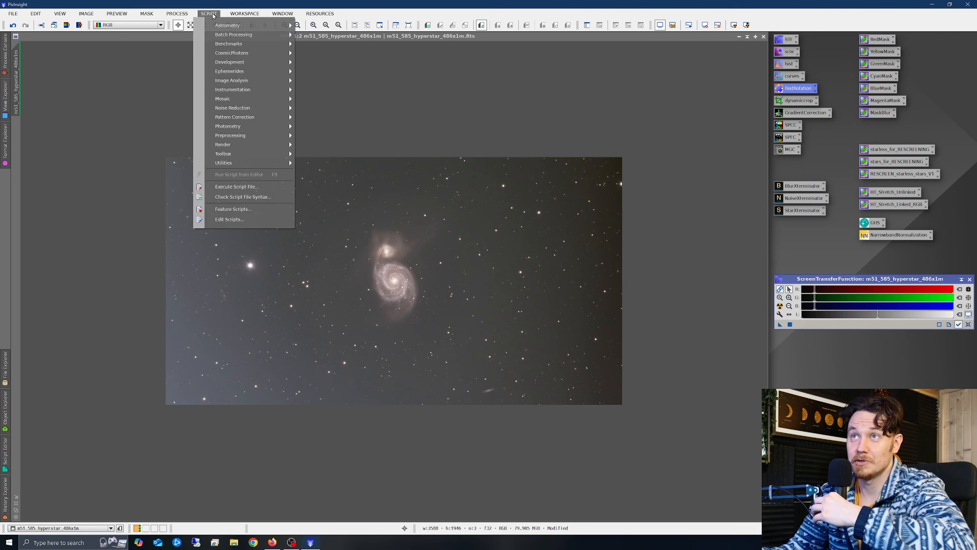
pyautogui.moveTo(252, 154)
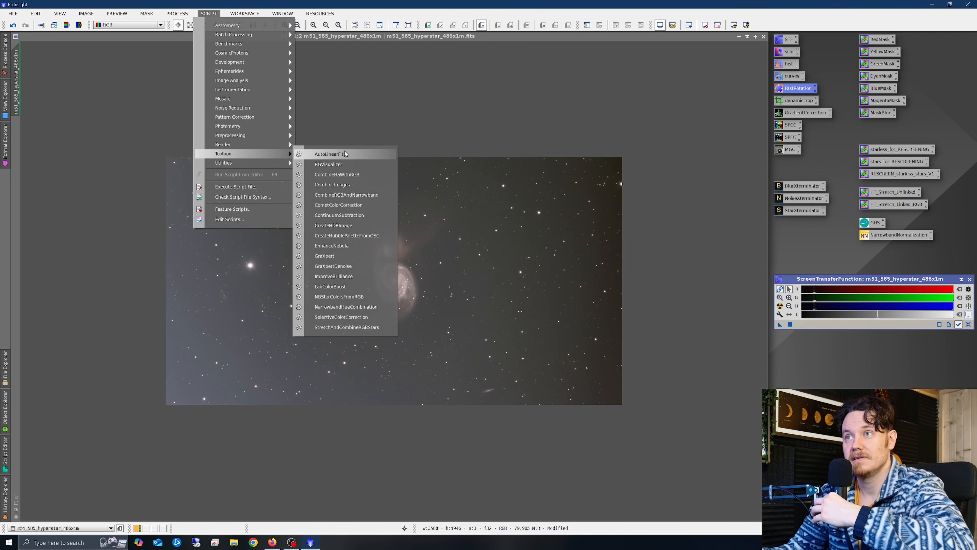
pyautogui.click(338, 253)
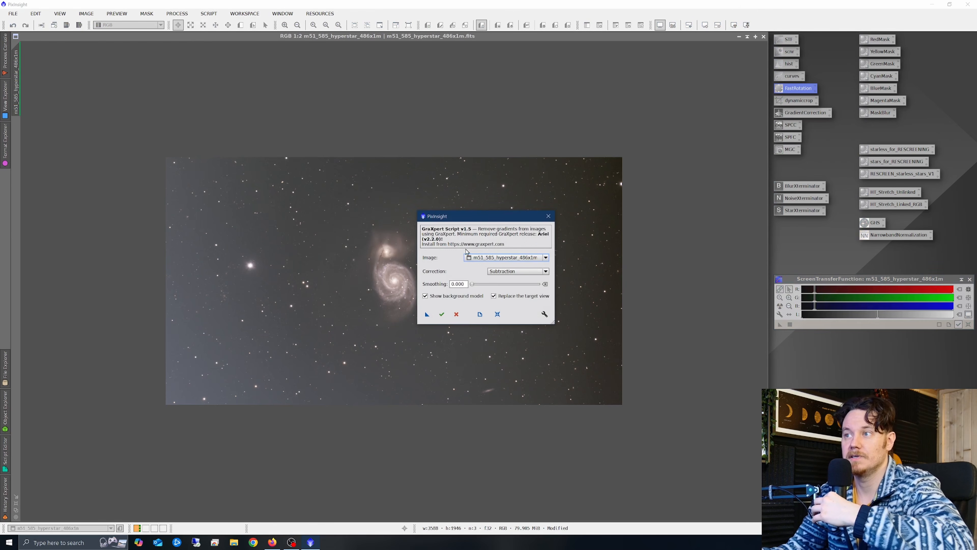
pyautogui.click(443, 311)
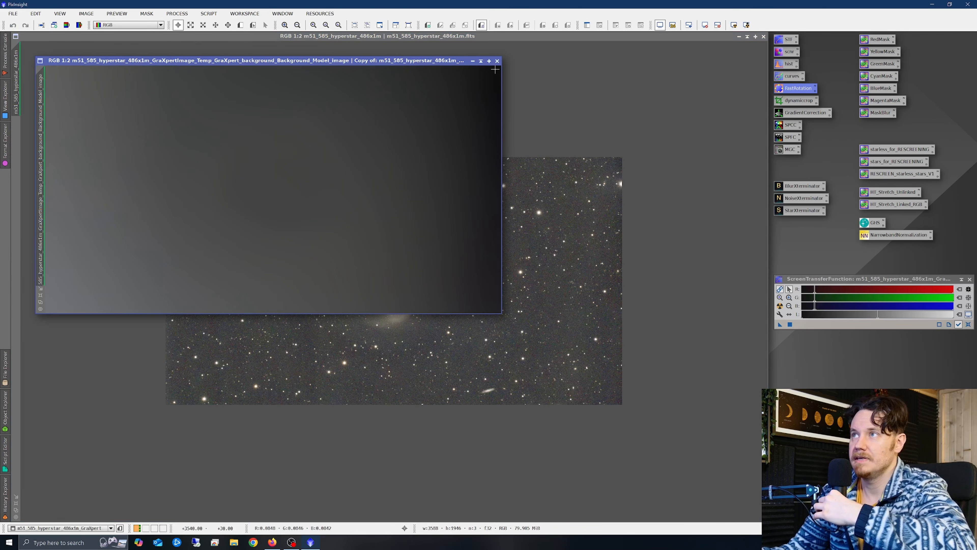
pyautogui.click(497, 62)
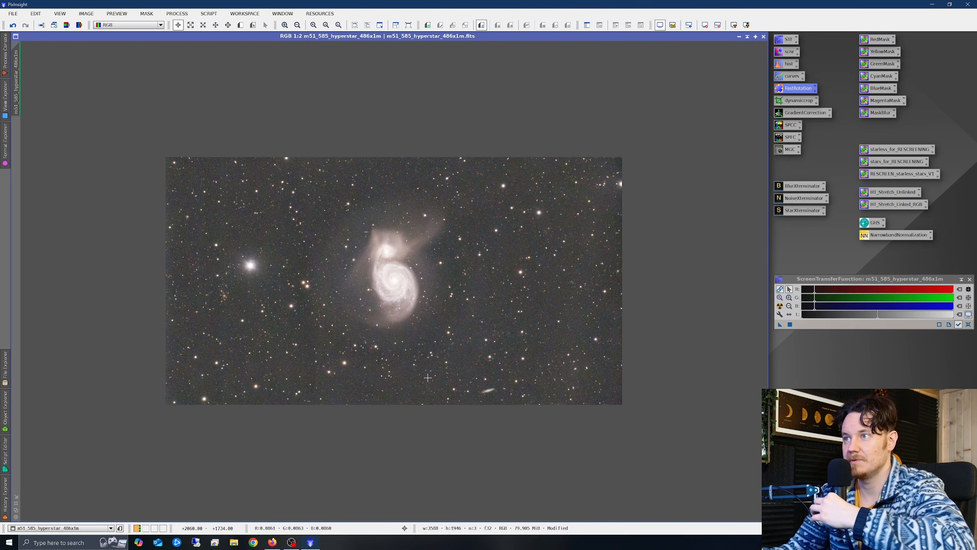
pyautogui.scroll(-3, 400, 312)
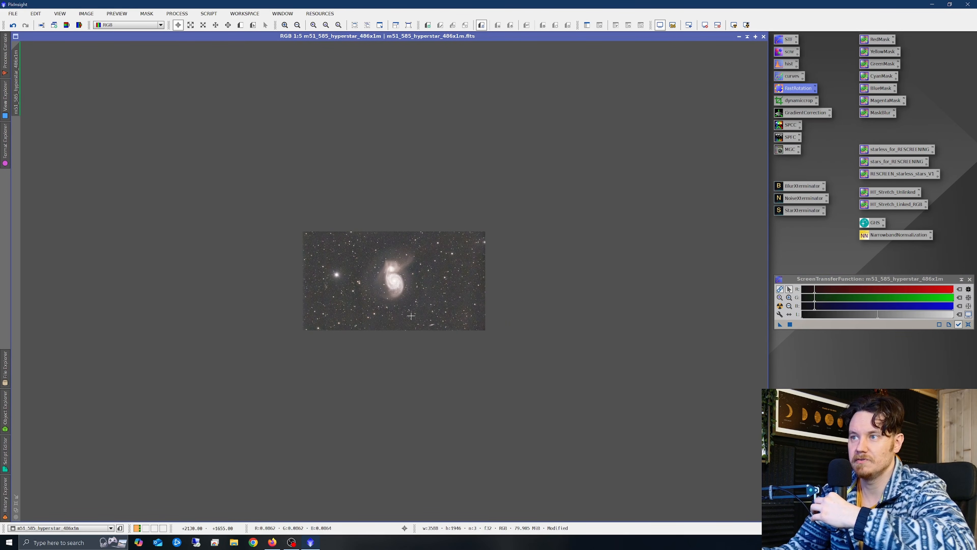
pyautogui.scroll(3, 416, 307)
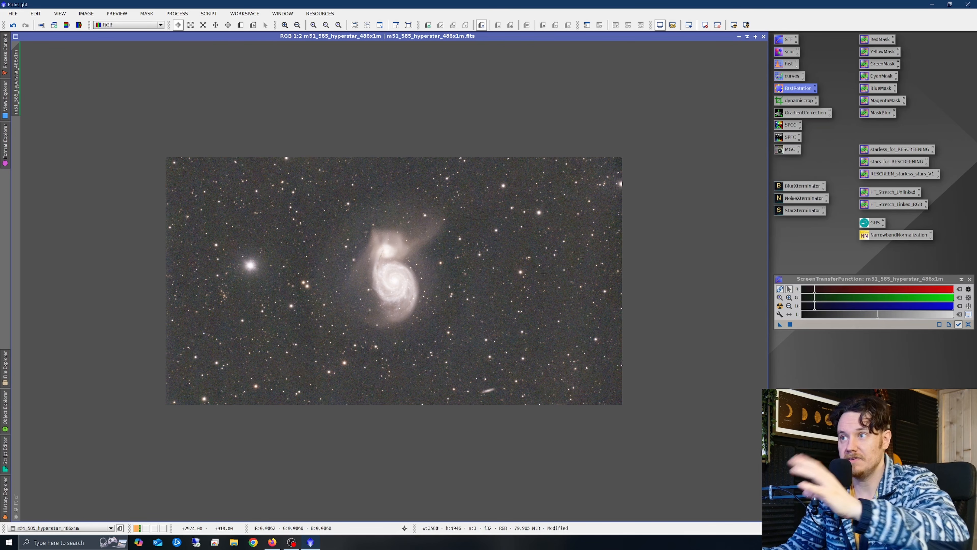
pyautogui.rightClick(478, 251)
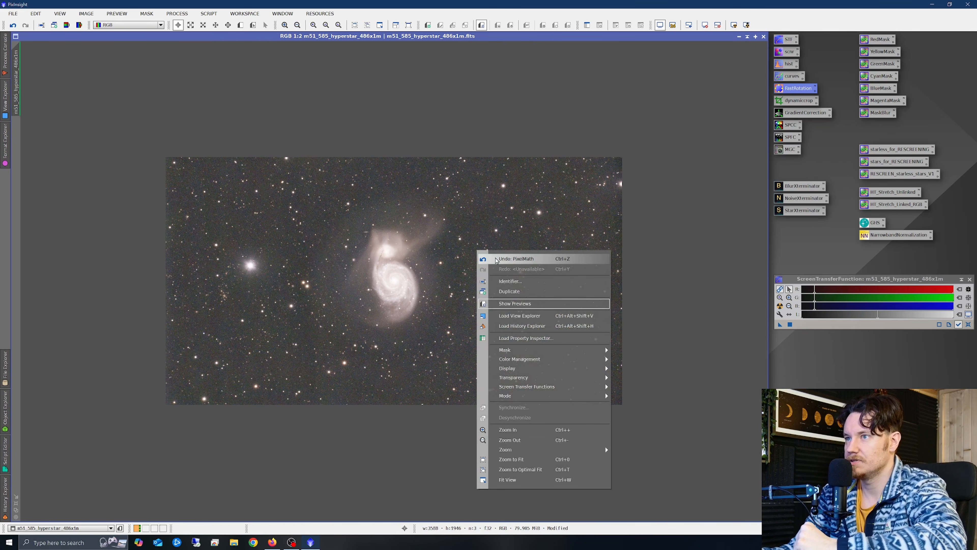
pyautogui.click(496, 260)
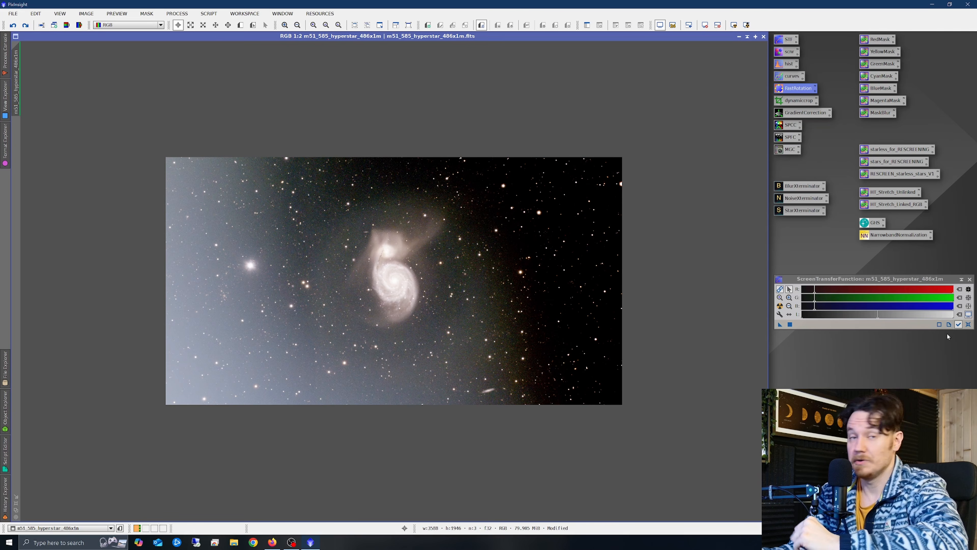
pyautogui.click(780, 306)
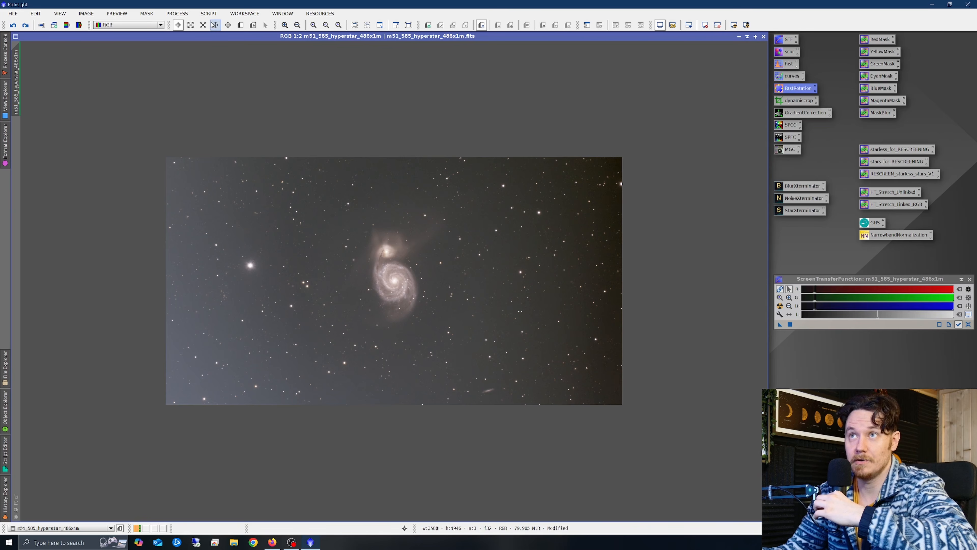
# - Launch the ImageSolver script and fill in M 51 coordinates from an online 'm51' search
pyautogui.click(208, 13)
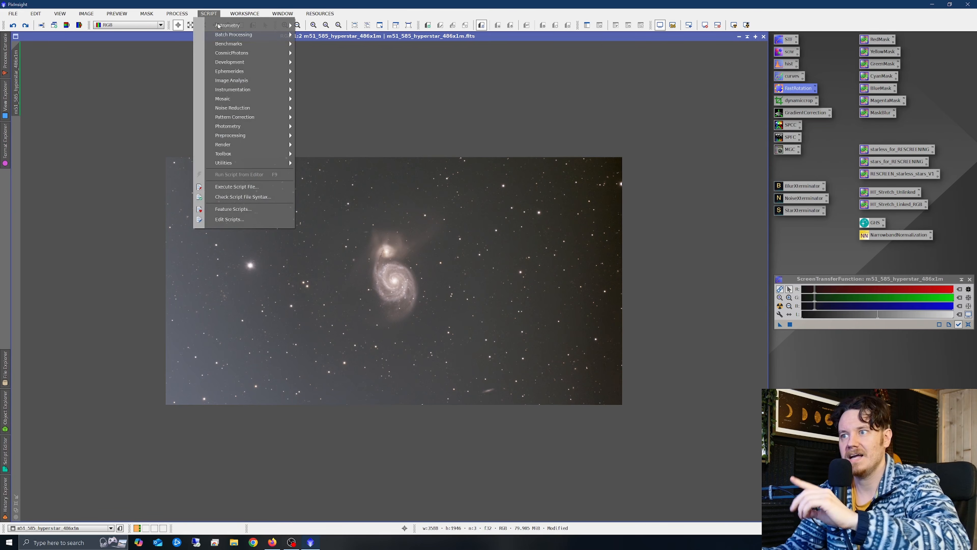
pyautogui.moveTo(223, 26)
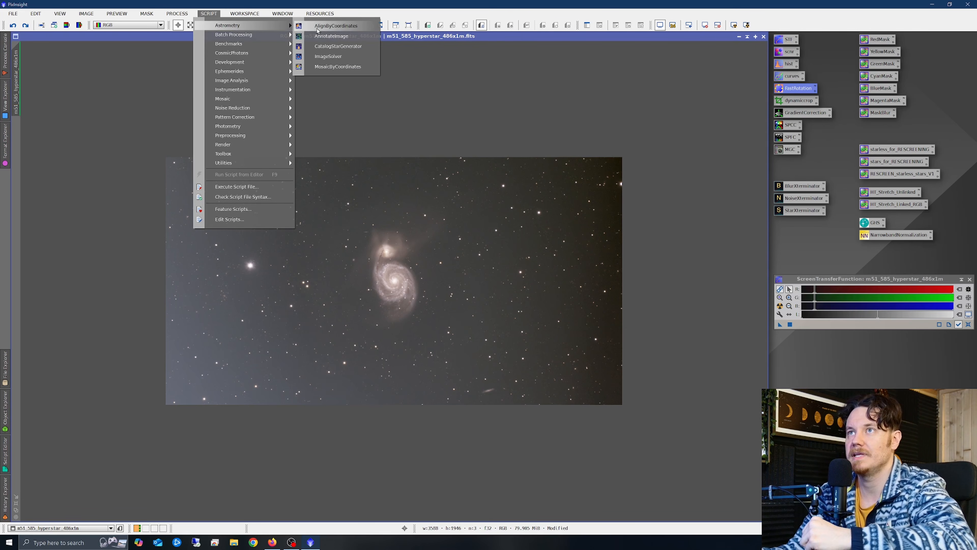
pyautogui.click(331, 57)
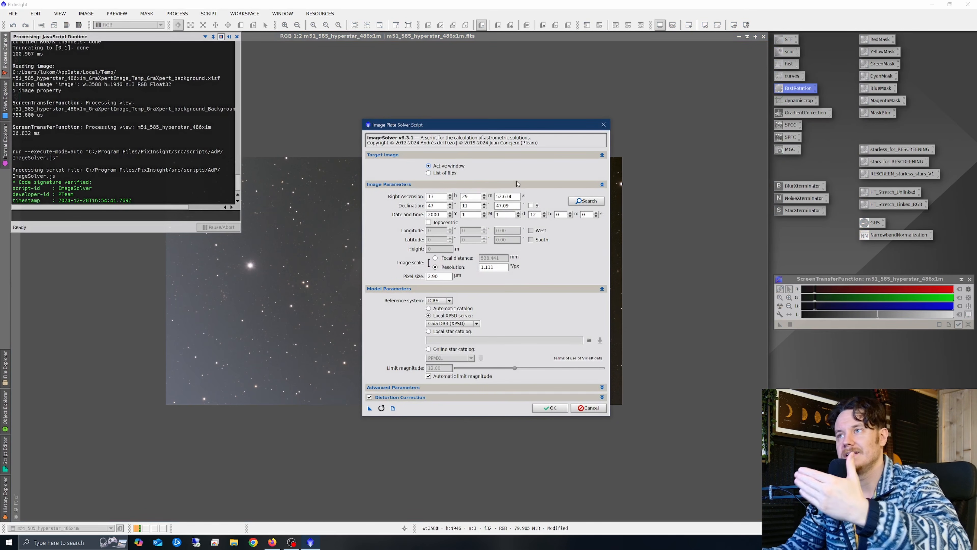
pyautogui.click(596, 202)
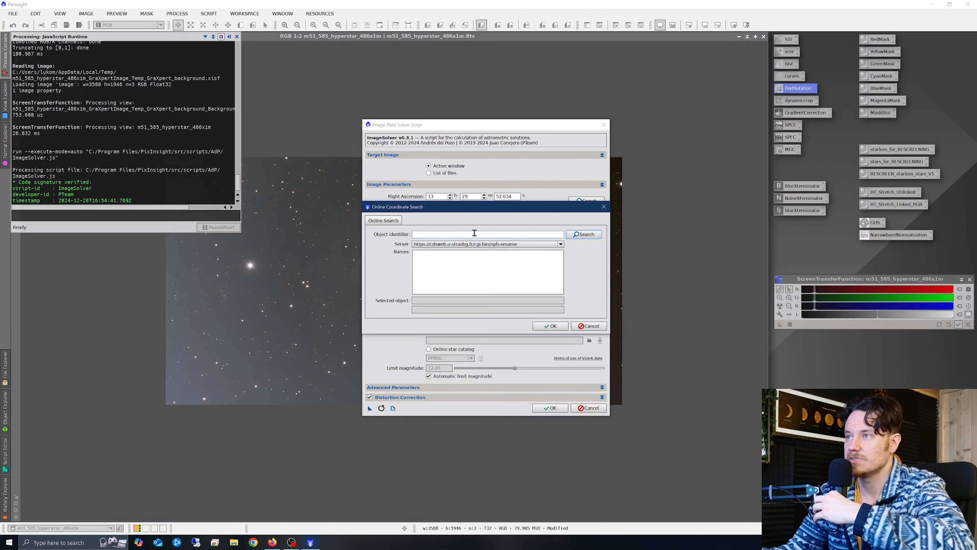
pyautogui.write('m51')
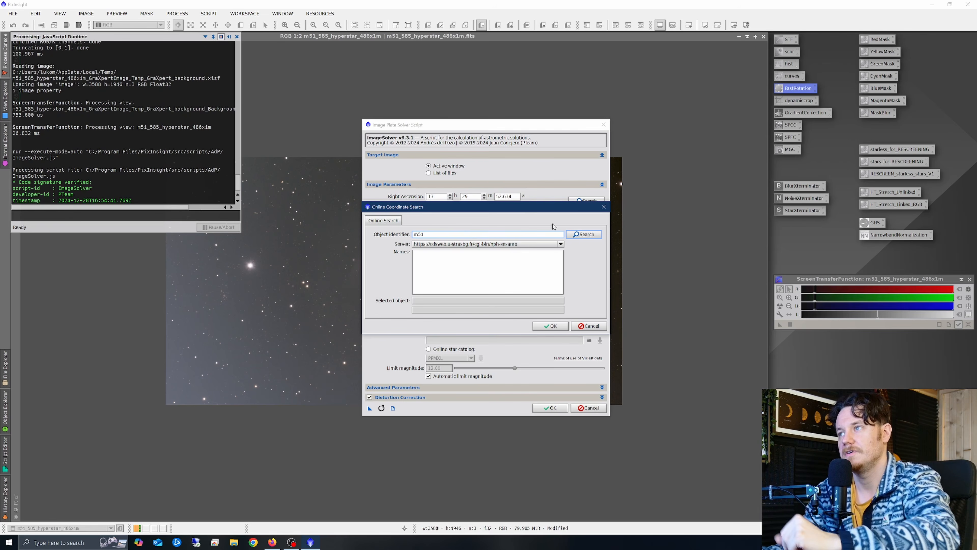
pyautogui.click(596, 235)
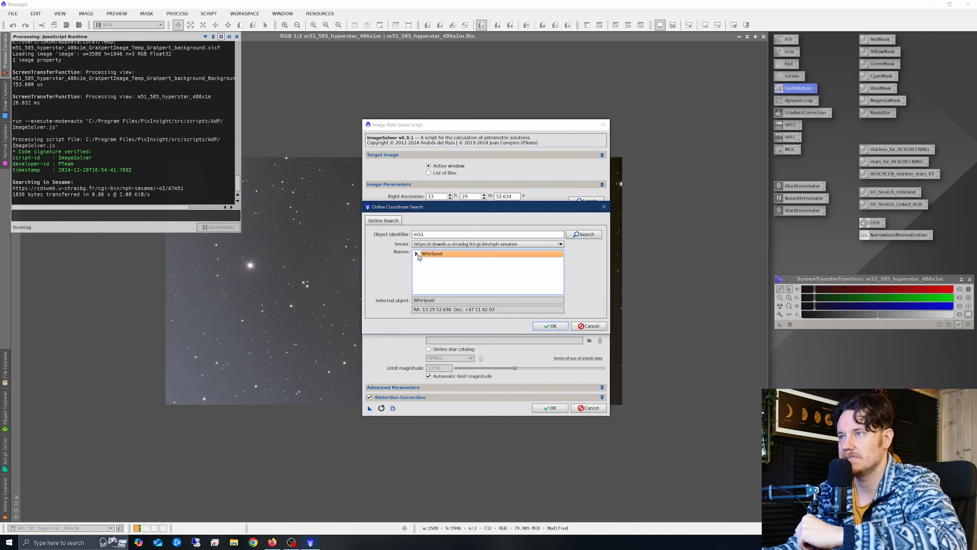
pyautogui.click(417, 254)
pyautogui.click(438, 263)
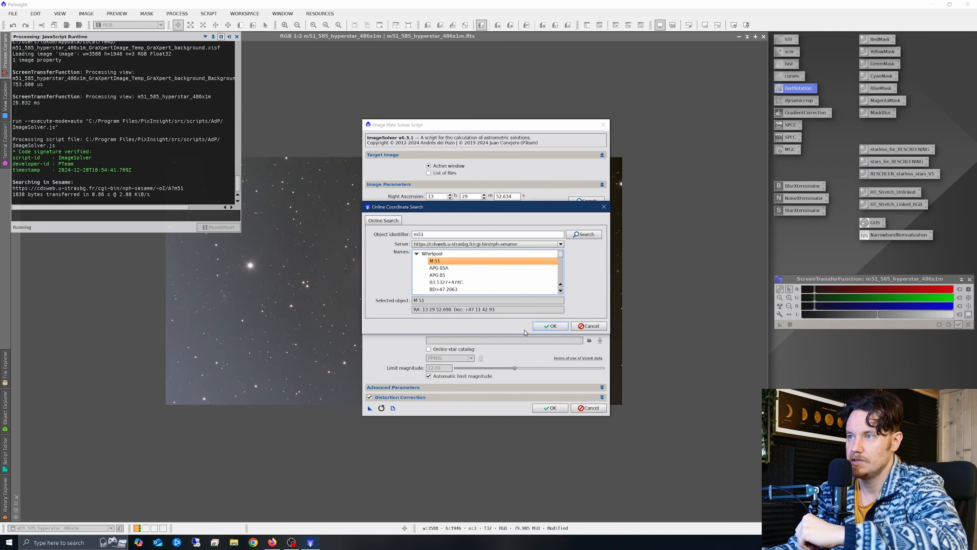
pyautogui.click(546, 326)
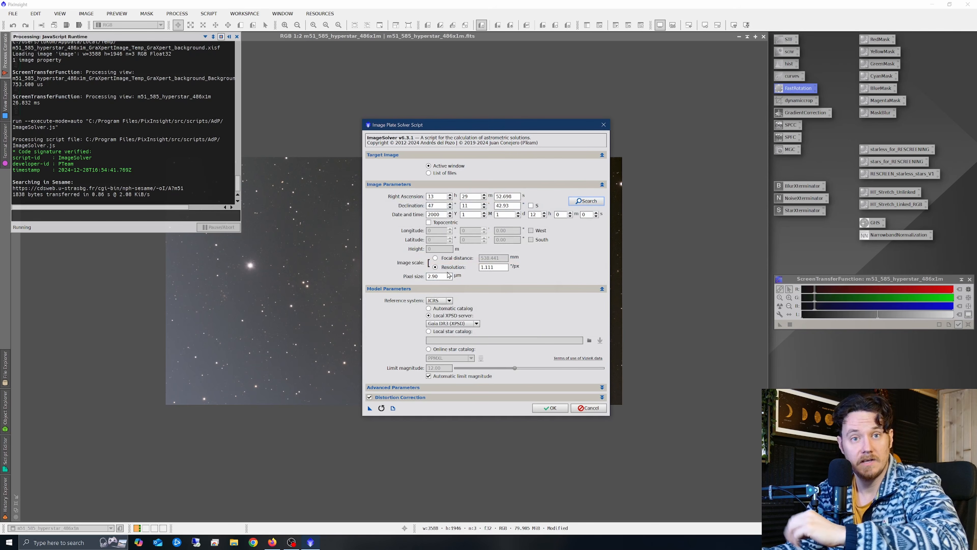
# - Set the focal distance to 540 mm and run the plate solve, confirming the warning
pyautogui.click(436, 258)
pyautogui.doubleClick(490, 258)
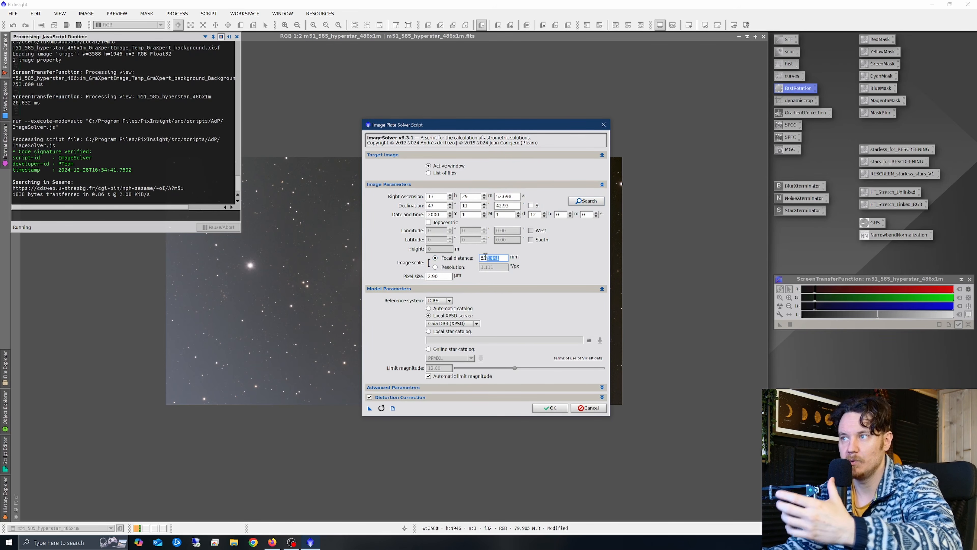
pyautogui.write('540')
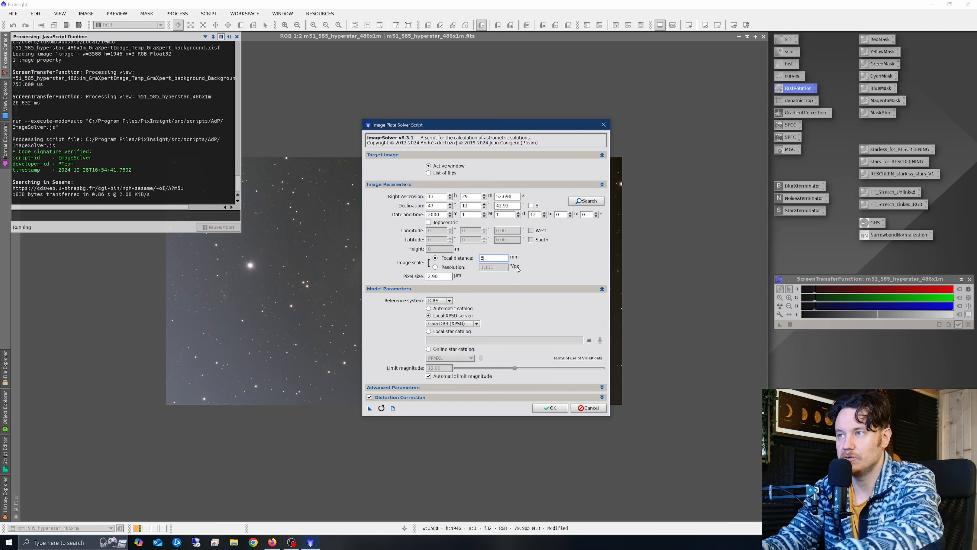
pyautogui.click(438, 276)
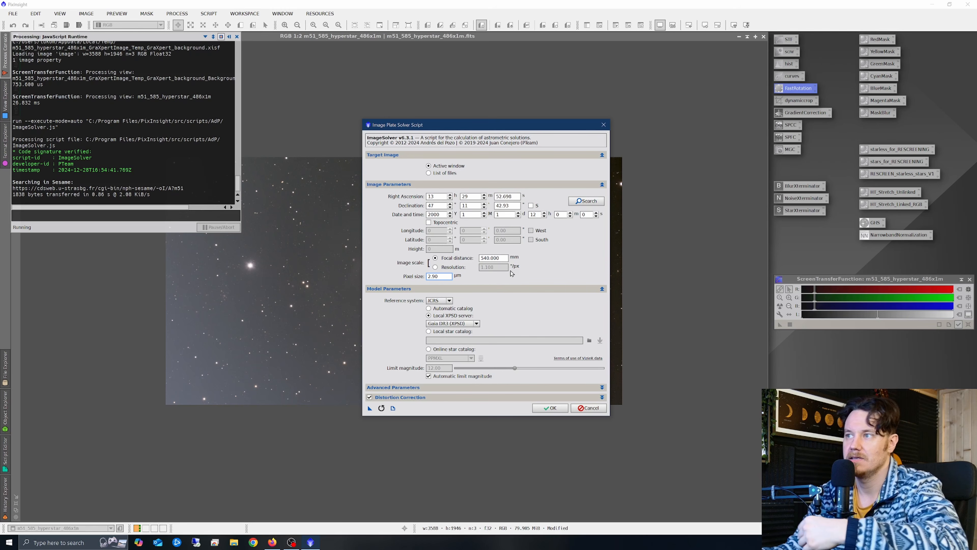
pyautogui.click(556, 408)
pyautogui.click(510, 300)
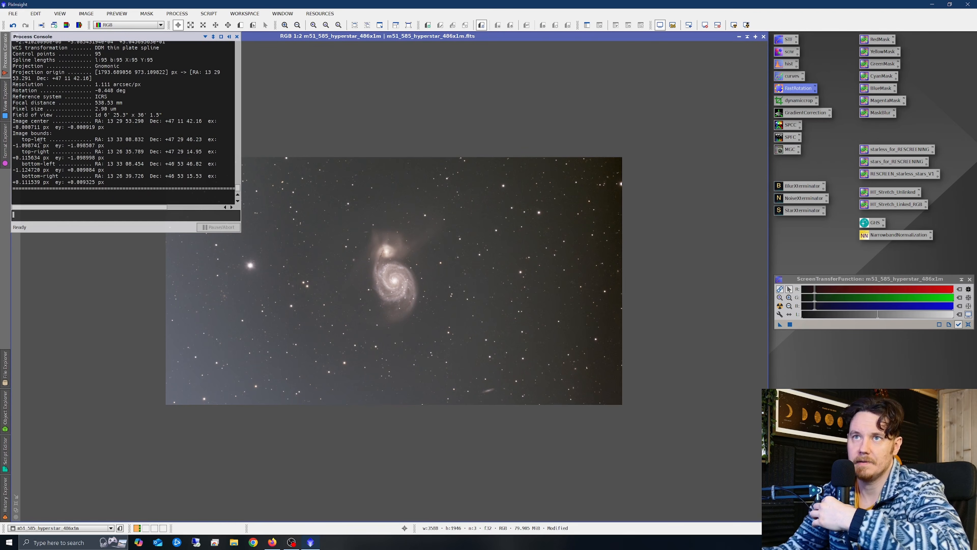
# - Run SPCC on the M51 image with Average Spiral Galaxy white reference and Ideal QE curve
pyautogui.doubleClick(790, 126)
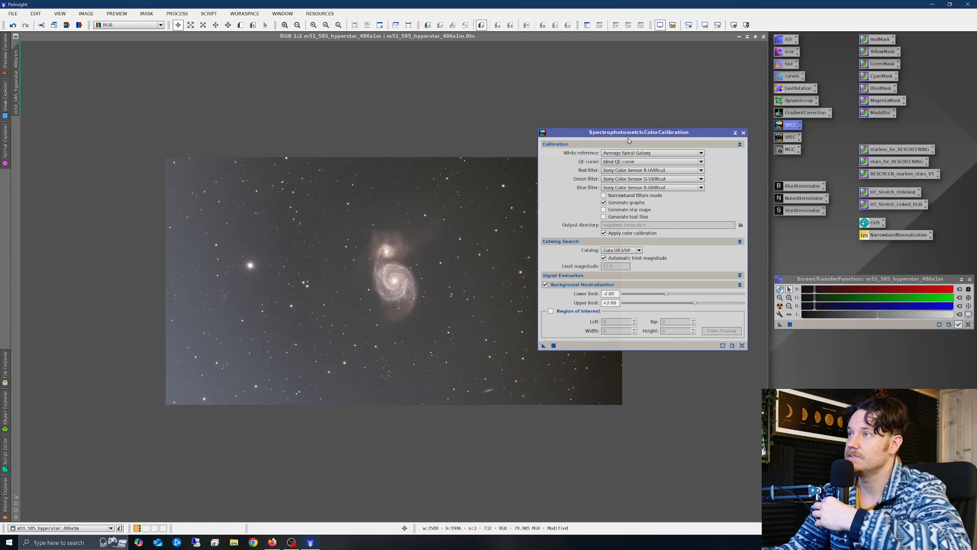
pyautogui.moveTo(628, 139); pyautogui.dragTo(619, 102)
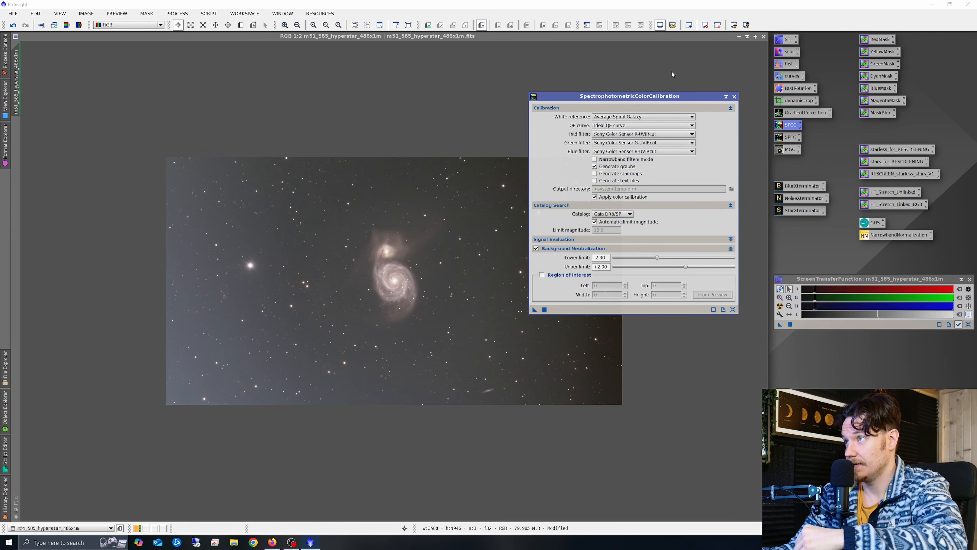
pyautogui.moveTo(653, 96); pyautogui.dragTo(650, 82)
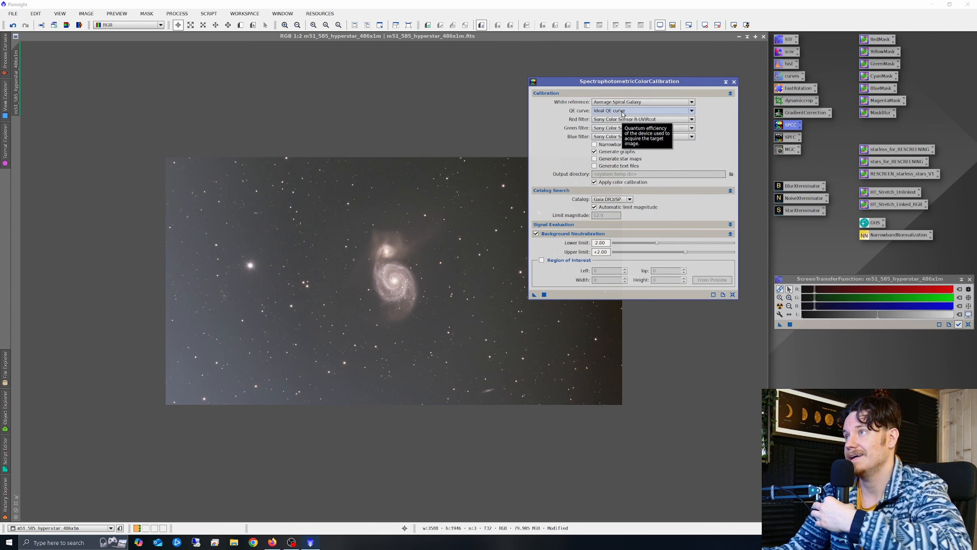
pyautogui.click(622, 111)
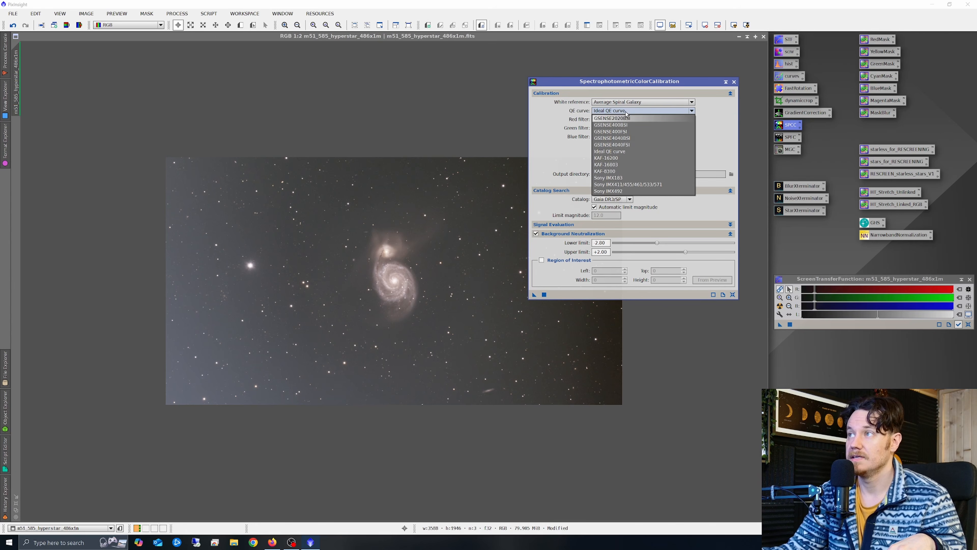
pyautogui.click(625, 111)
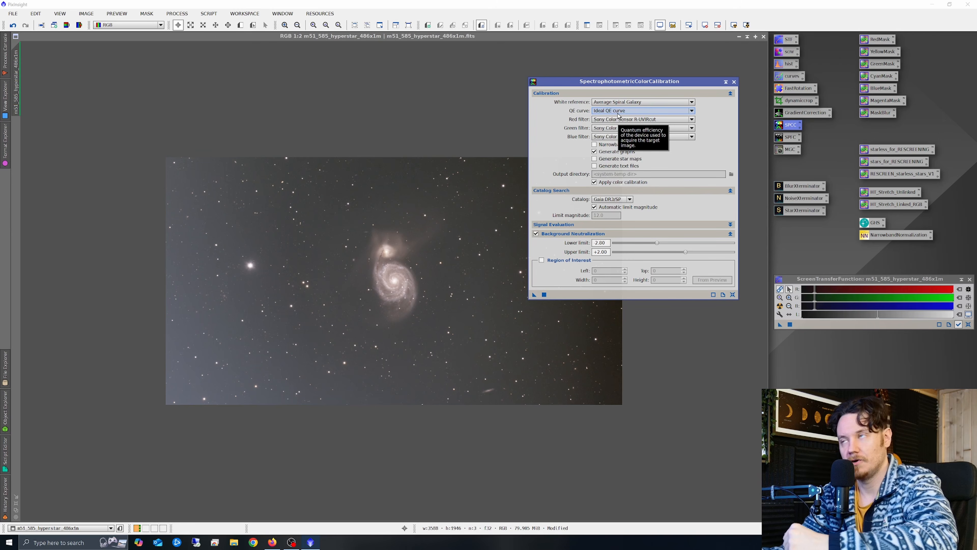
pyautogui.click(617, 112)
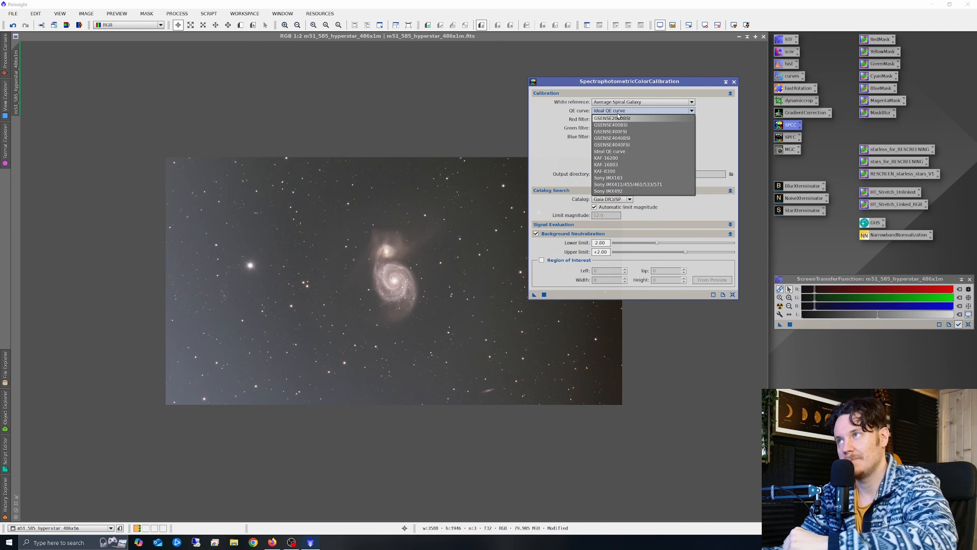
pyautogui.click(669, 112)
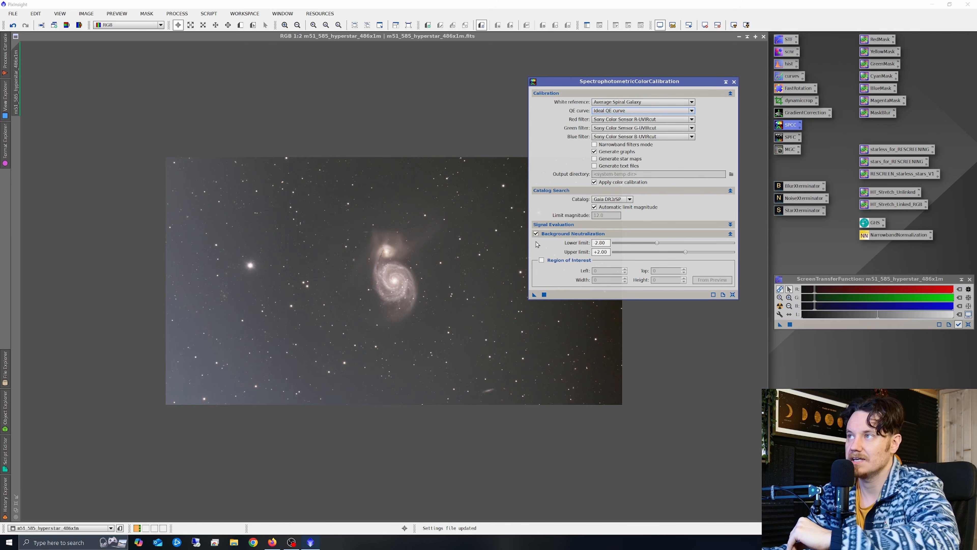
pyautogui.click(534, 295)
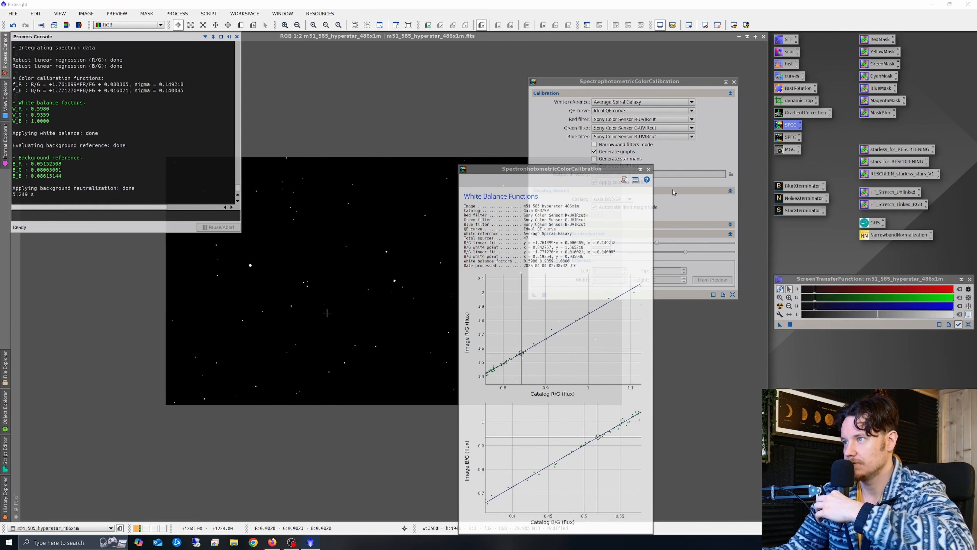
# - Dismiss the white balance graphs, close SPCC, and re-apply the STF auto-stretch
pyautogui.click(648, 169)
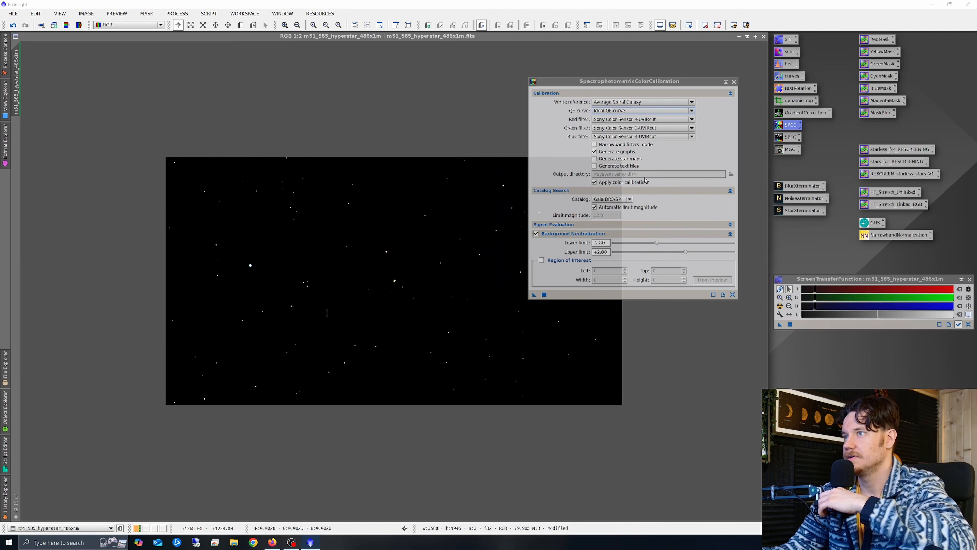
pyautogui.click(734, 82)
pyautogui.click(780, 306)
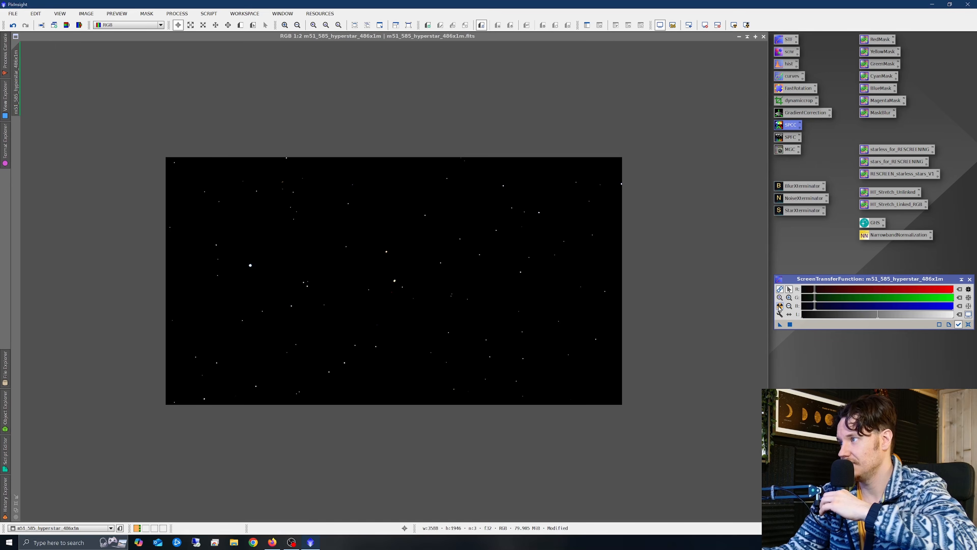
pyautogui.scroll(2, 395, 271)
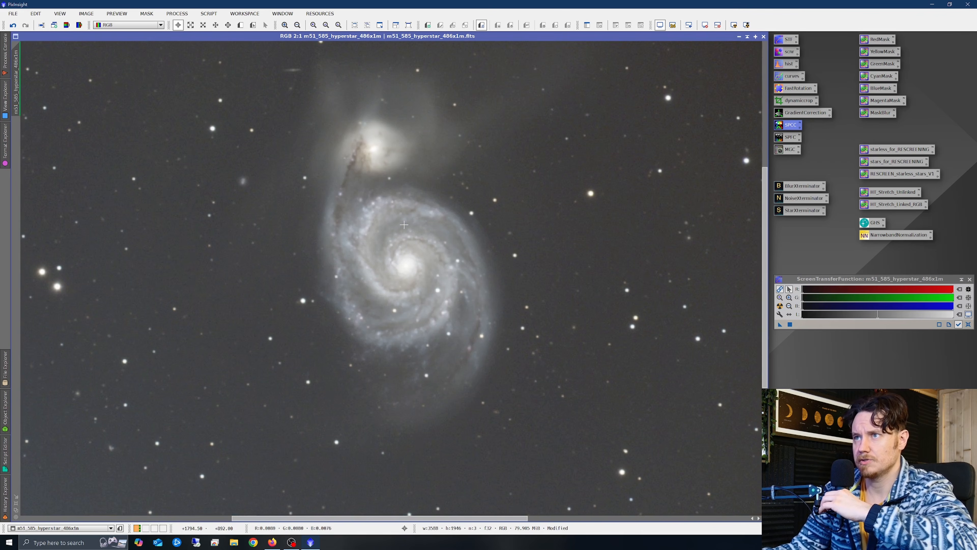
pyautogui.scroll(-2, 404, 224)
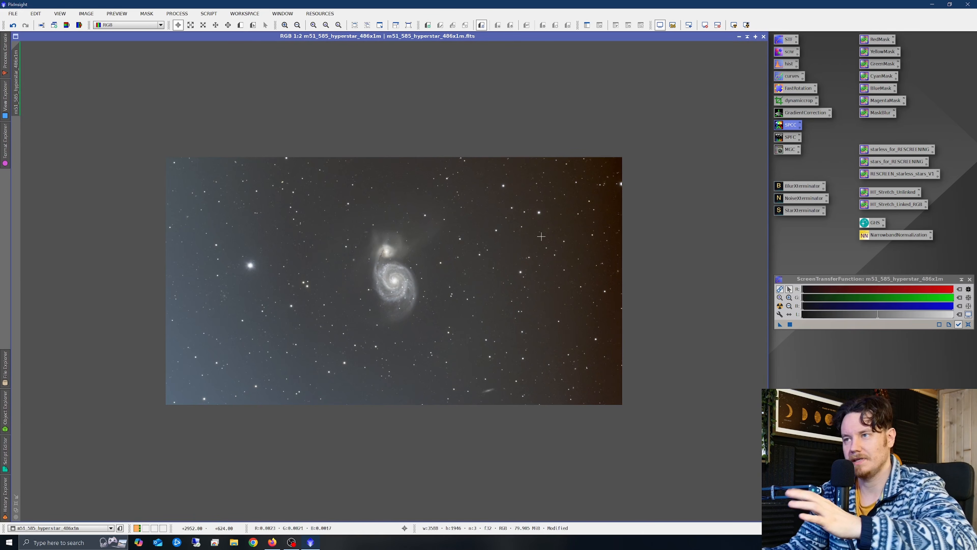
# - Flux-calibrate the M51 image with SPFC using the Ideal QE curve, then close its graphs and settings
pyautogui.doubleClick(787, 137)
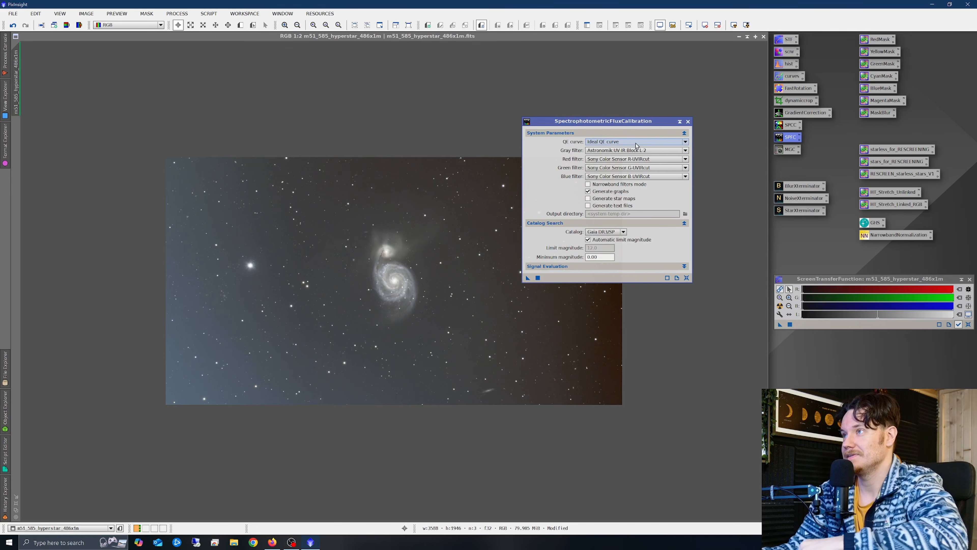
pyautogui.click(615, 142)
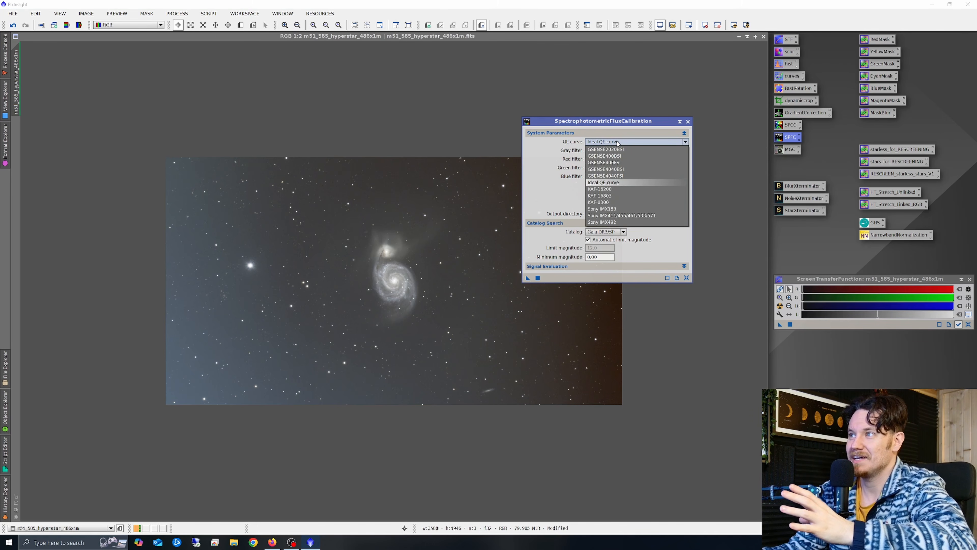
pyautogui.click(617, 143)
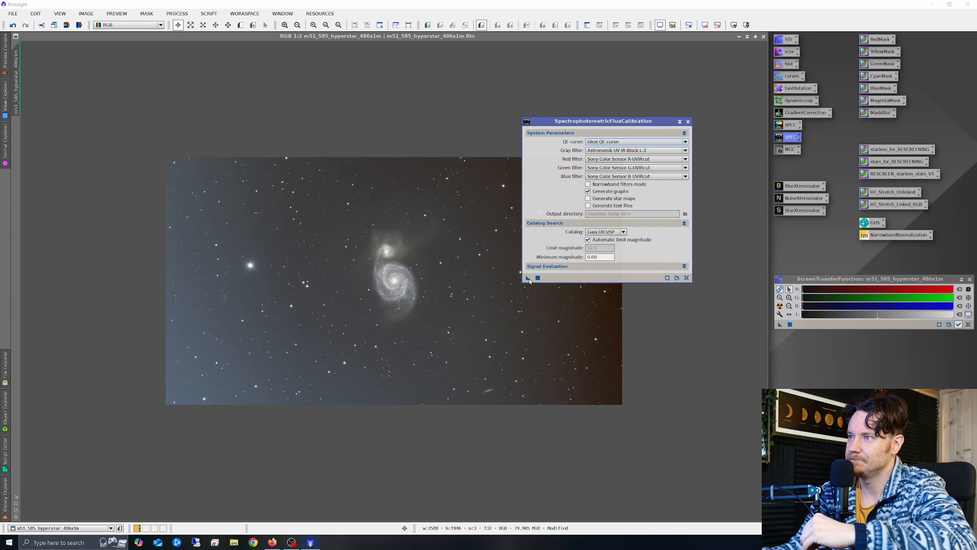
pyautogui.moveTo(529, 277); pyautogui.dragTo(408, 270)
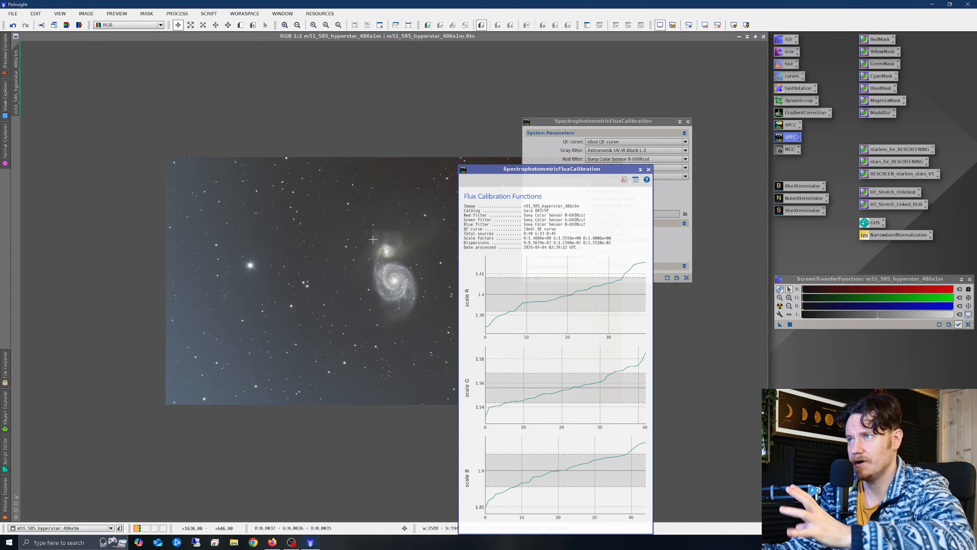
pyautogui.click(648, 169)
pyautogui.click(688, 121)
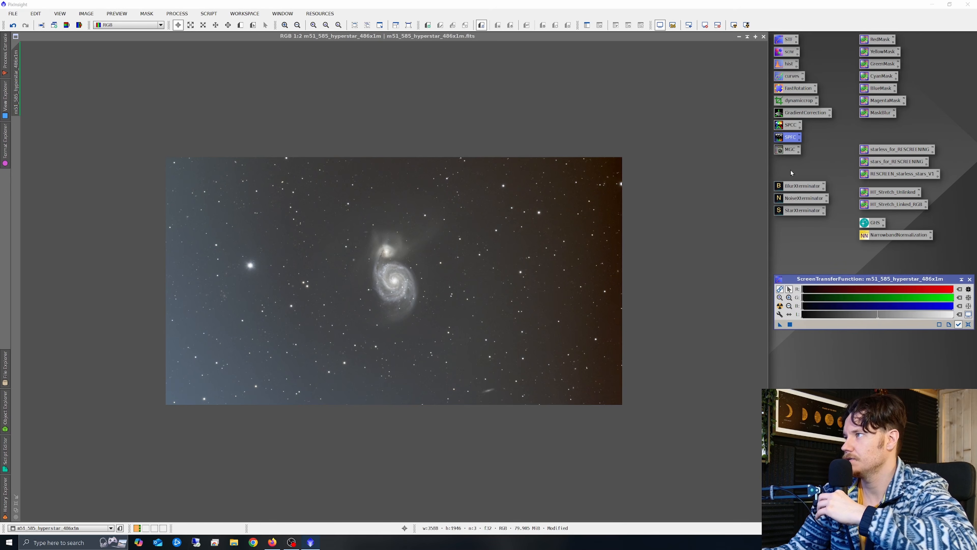
# - Apply MultiscaleGradientCorrection globally at gradient scale 1024 and auto-stretch the resulting gradient model
pyautogui.doubleClick(788, 149)
pyautogui.moveTo(664, 87); pyautogui.dragTo(633, 88)
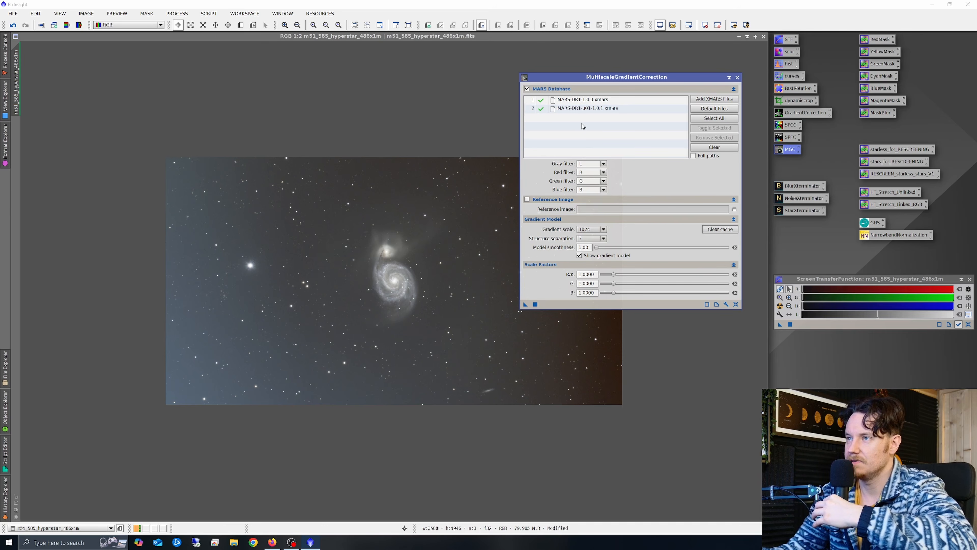
pyautogui.moveTo(634, 79); pyautogui.dragTo(657, 52)
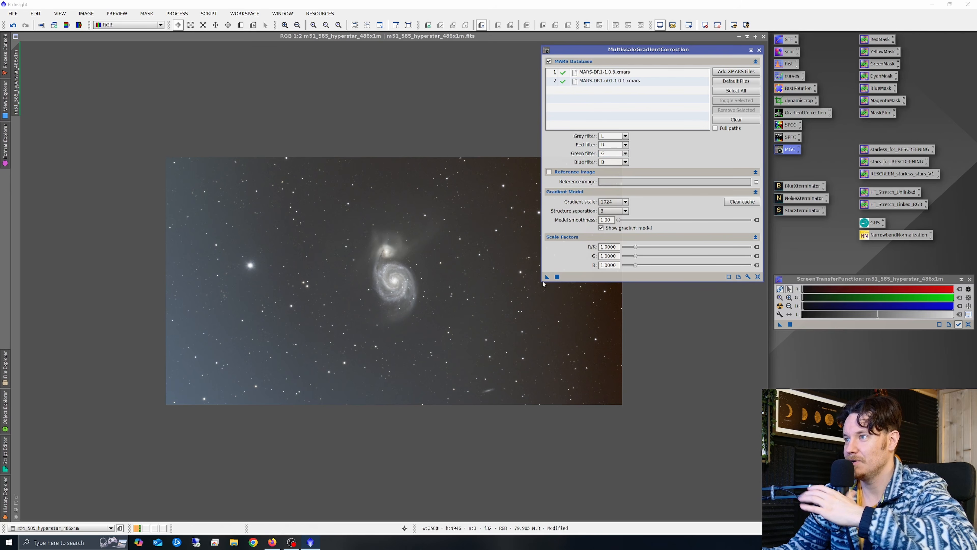
pyautogui.click(548, 277)
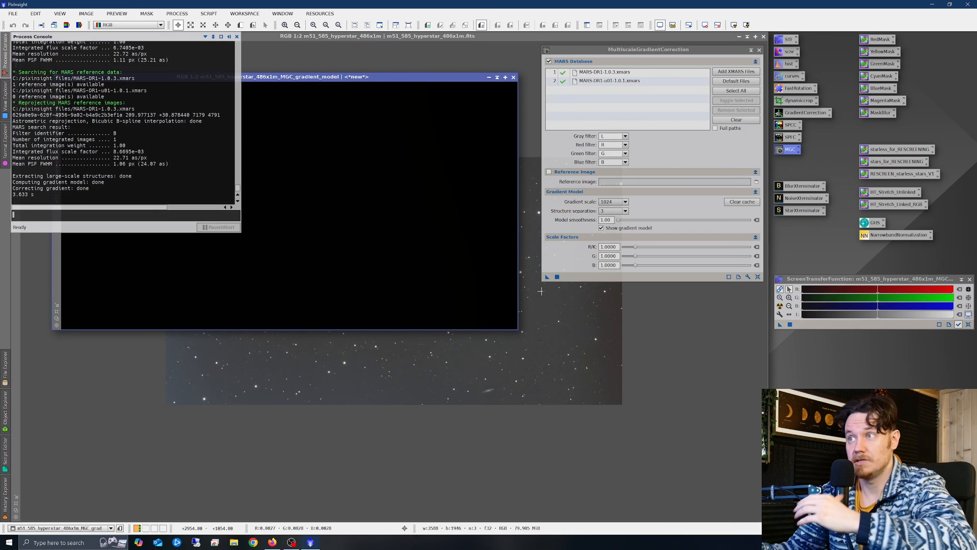
pyautogui.click(780, 306)
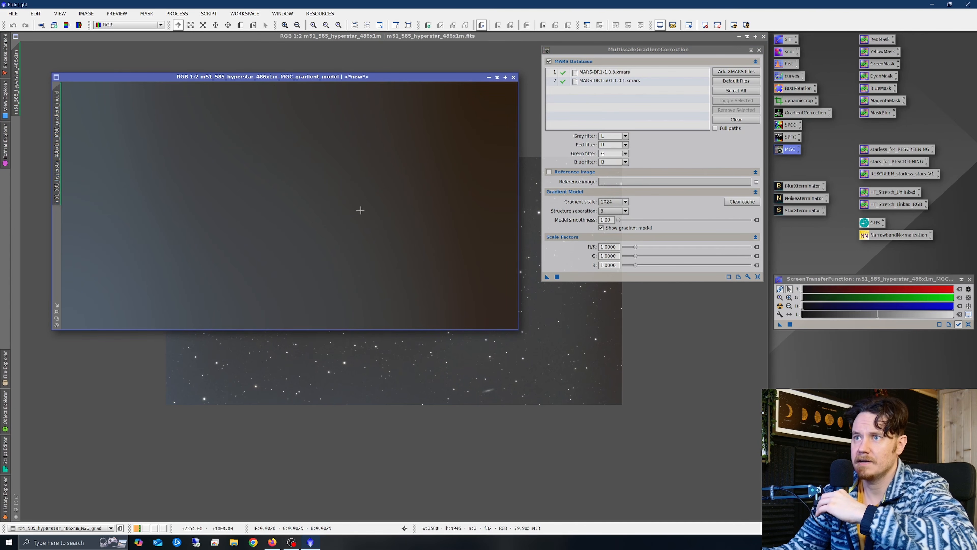
# - Close the gradient model and undo the MultiscaleGradientCorrection on the M51 image
pyautogui.click(513, 78)
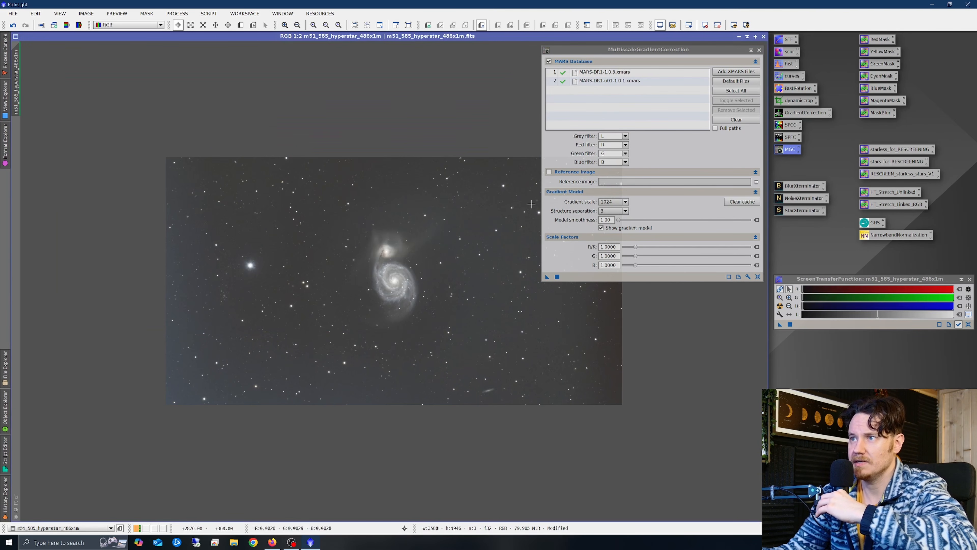
pyautogui.moveTo(641, 51); pyautogui.dragTo(736, 55)
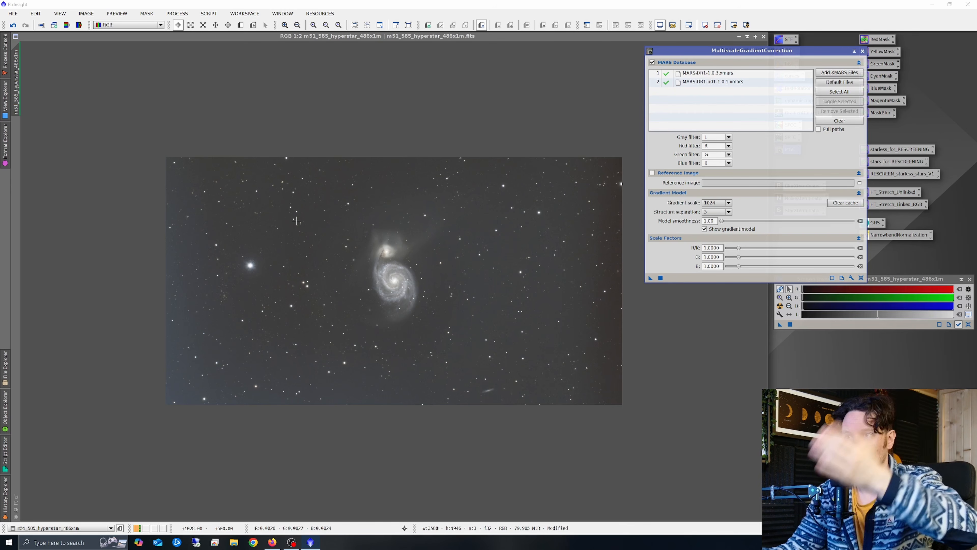
pyautogui.moveTo(747, 51); pyautogui.dragTo(665, 60)
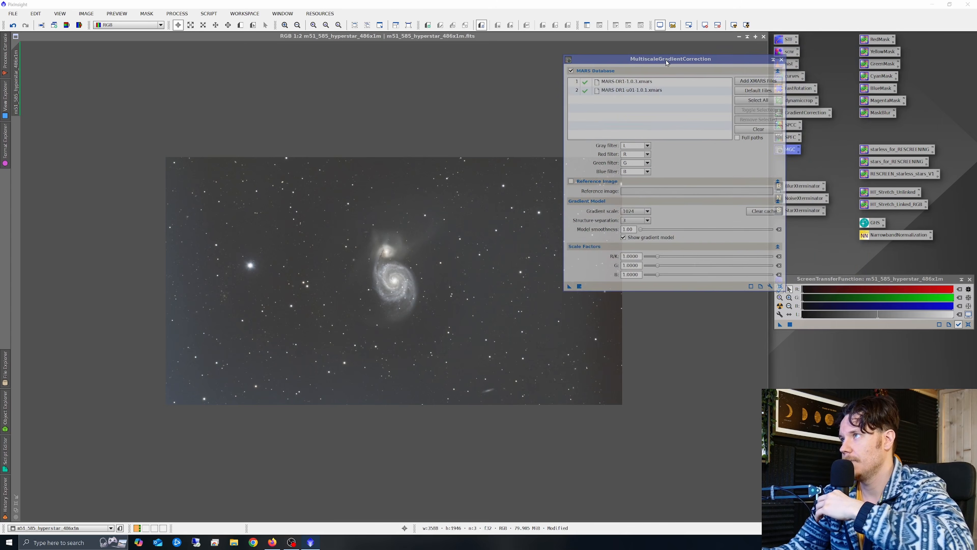
pyautogui.rightClick(394, 201)
pyautogui.click(411, 208)
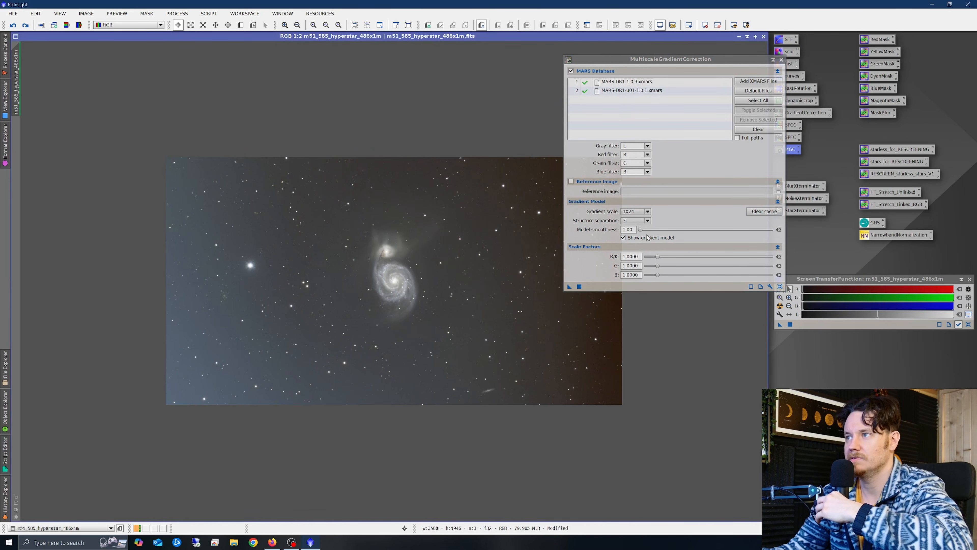
# - Rerun MGC at gradient scale 384, auto-stretch and inspect the new model, then close it
pyautogui.click(639, 214)
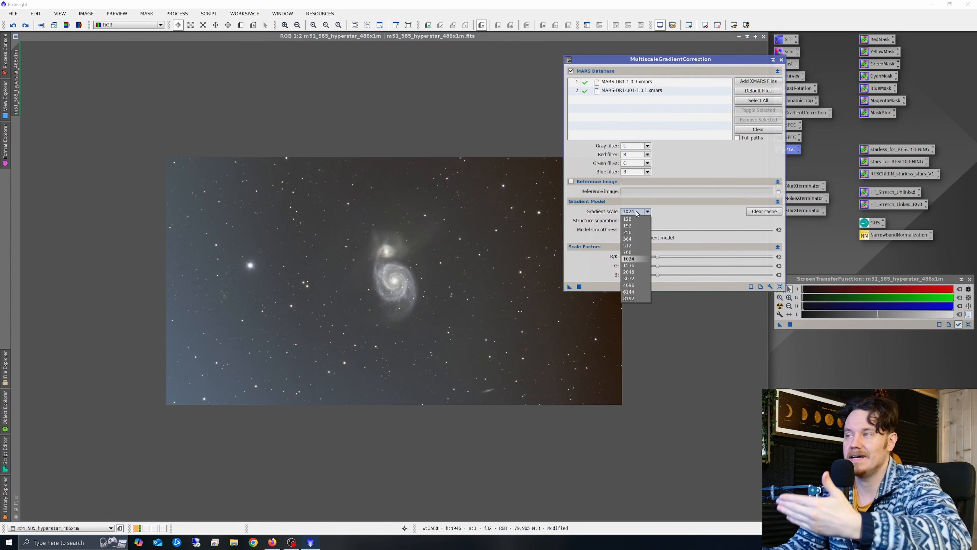
pyautogui.click(635, 239)
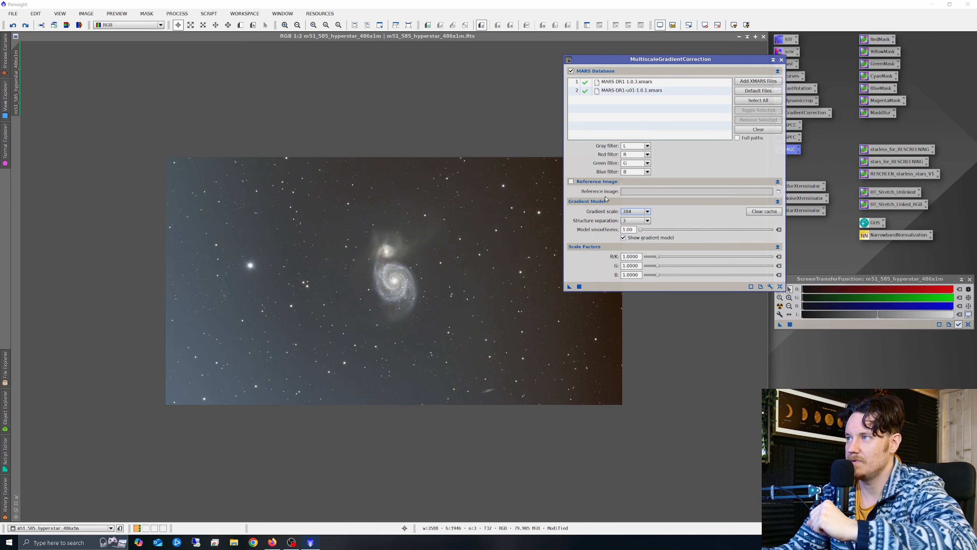
pyautogui.click(569, 286)
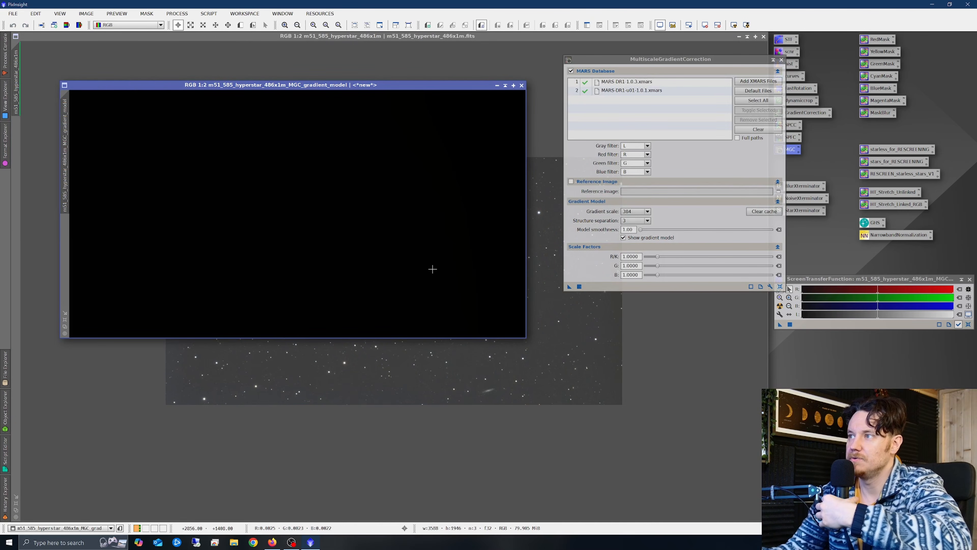
pyautogui.click(780, 306)
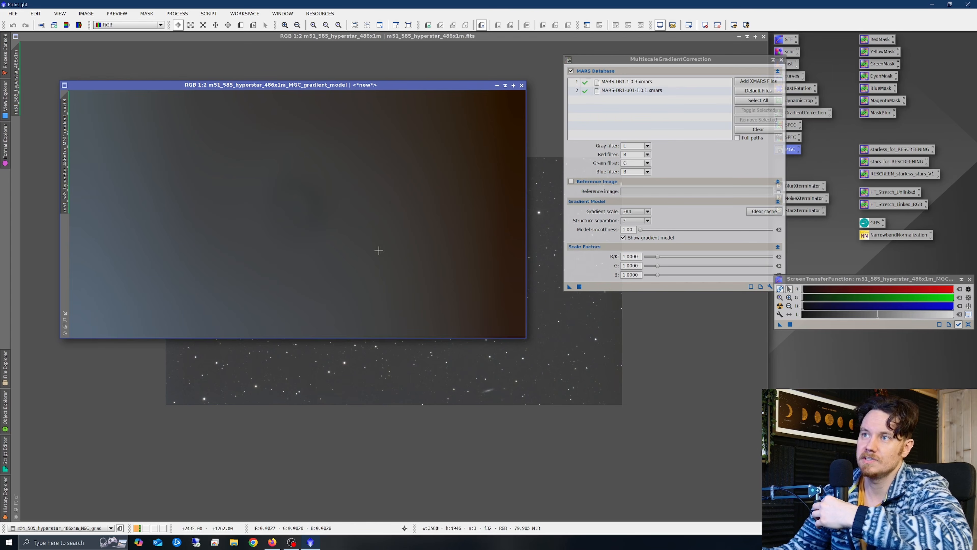
pyautogui.scroll(-1, 310, 198)
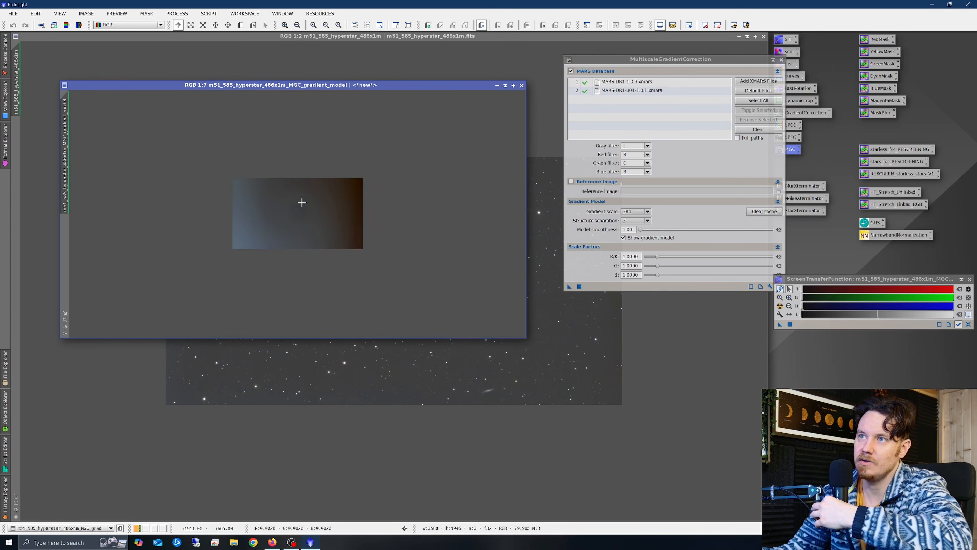
pyautogui.scroll(1, 297, 199)
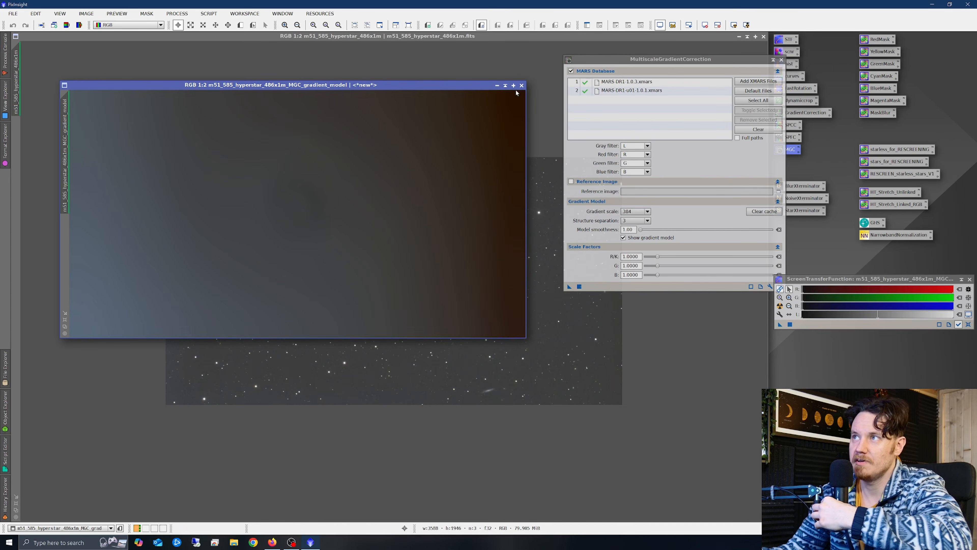
pyautogui.click(521, 85)
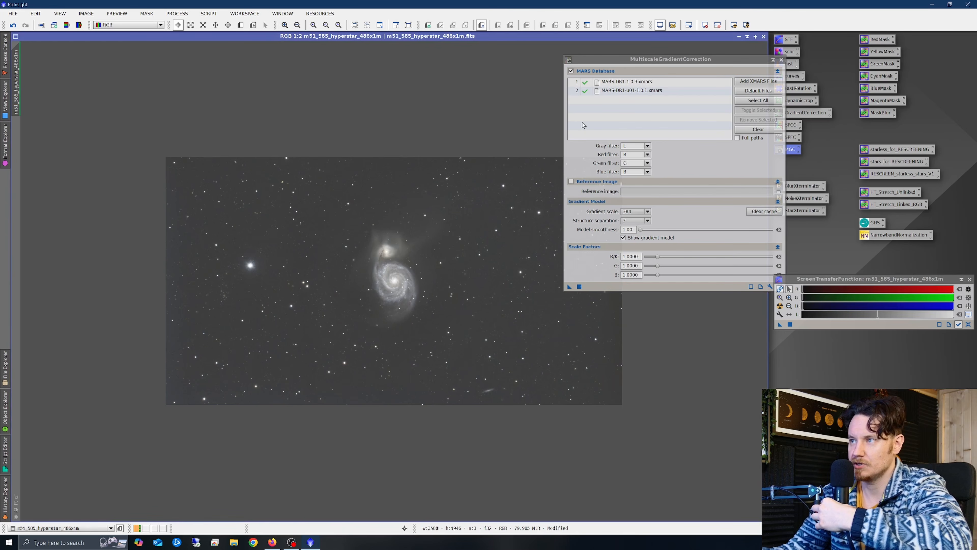
# - Undo and redo the gradient correction to compare before and after, keeping the corrected image
pyautogui.moveTo(630, 64); pyautogui.dragTo(724, 68)
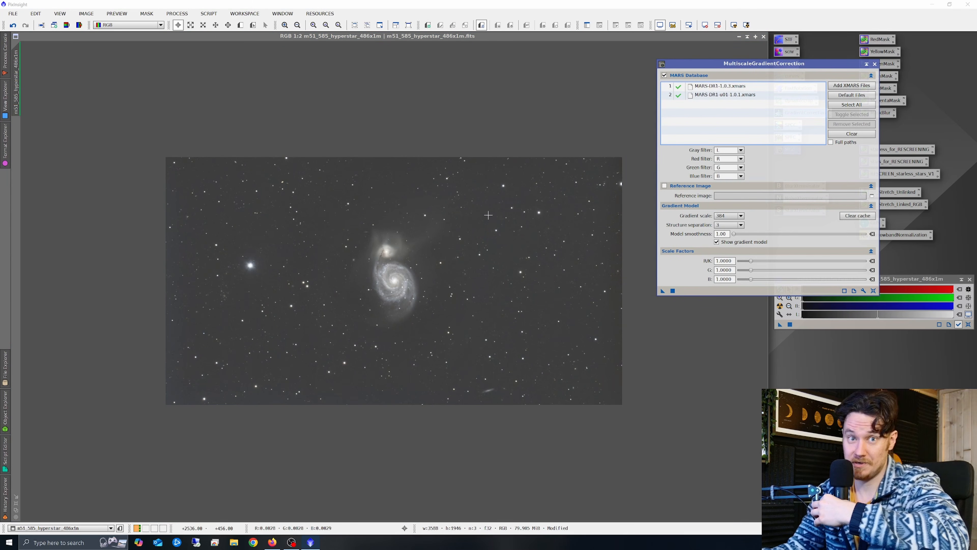
pyautogui.rightClick(433, 264)
pyautogui.click(481, 267)
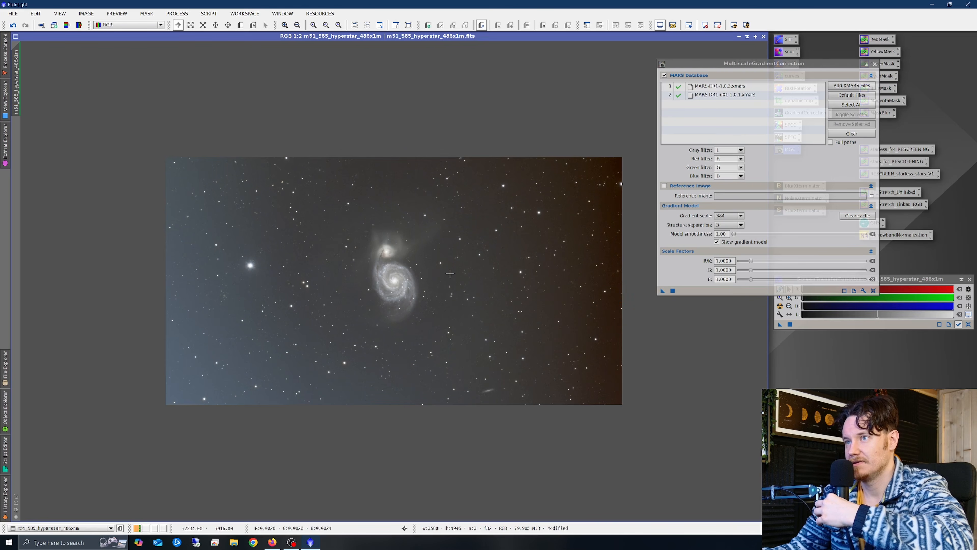
pyautogui.rightClick(470, 260)
pyautogui.click(492, 277)
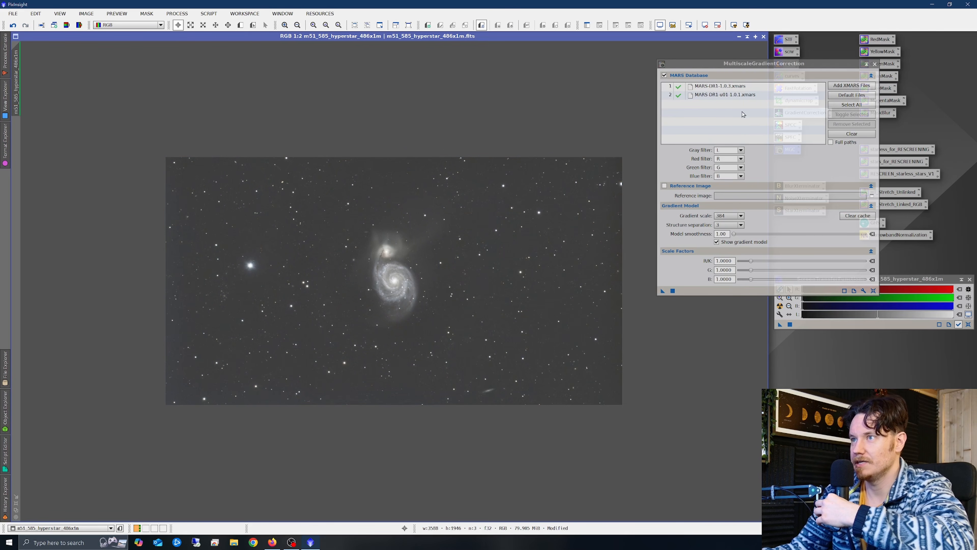
pyautogui.click(874, 64)
pyautogui.scroll(2, 411, 250)
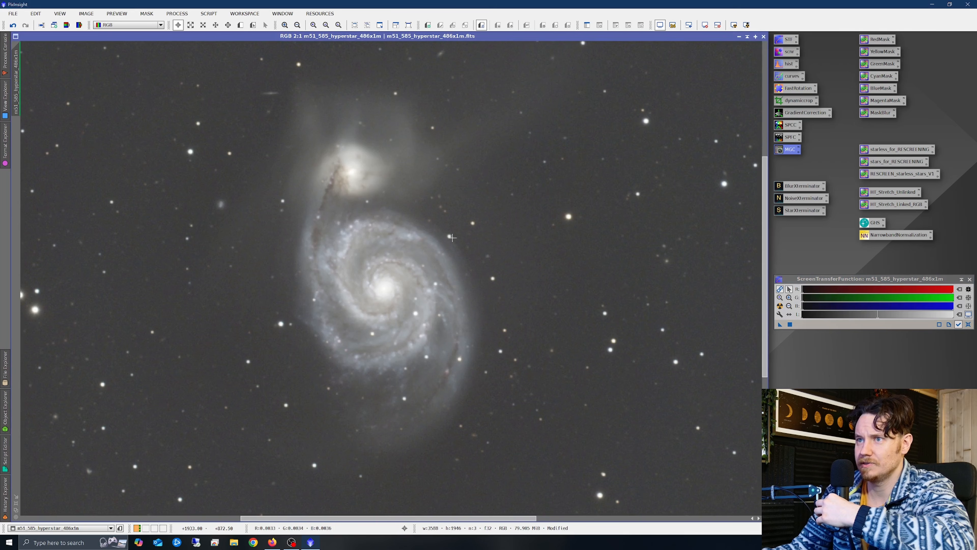
pyautogui.scroll(-1, 452, 237)
pyautogui.scroll(-1, 457, 243)
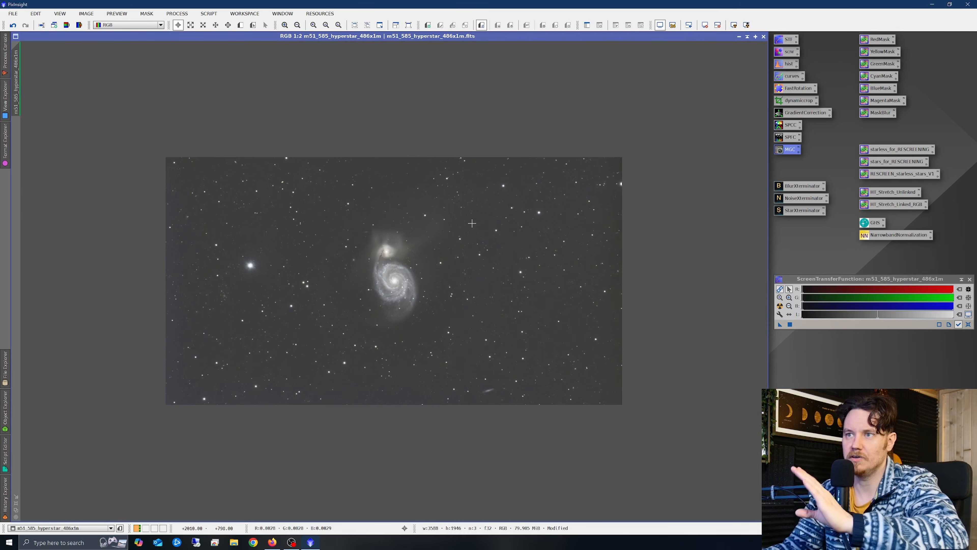
# - Reopen MultiscaleGradientCorrection, set gradient scale to 384, and close the settings
pyautogui.doubleClick(788, 149)
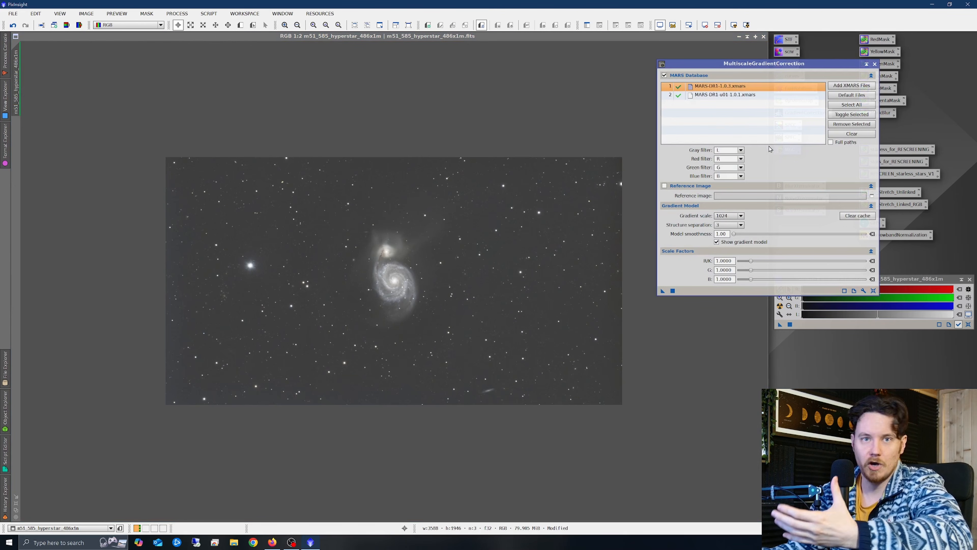
pyautogui.click(561, 217)
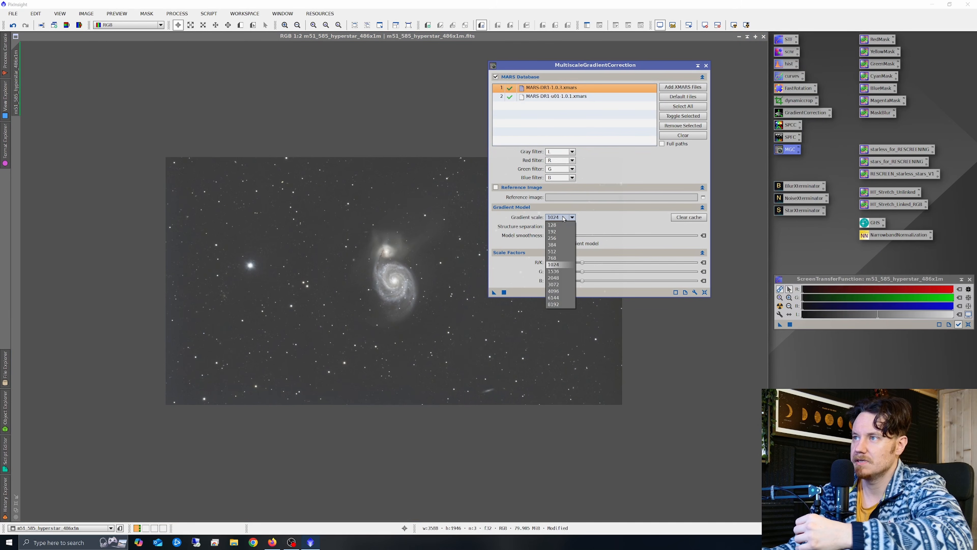
pyautogui.click(560, 250)
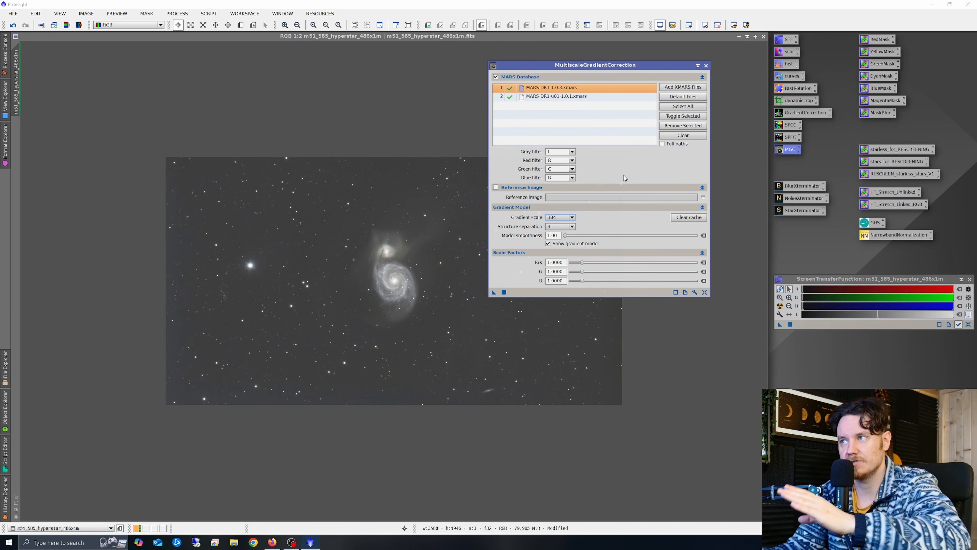
pyautogui.click(706, 65)
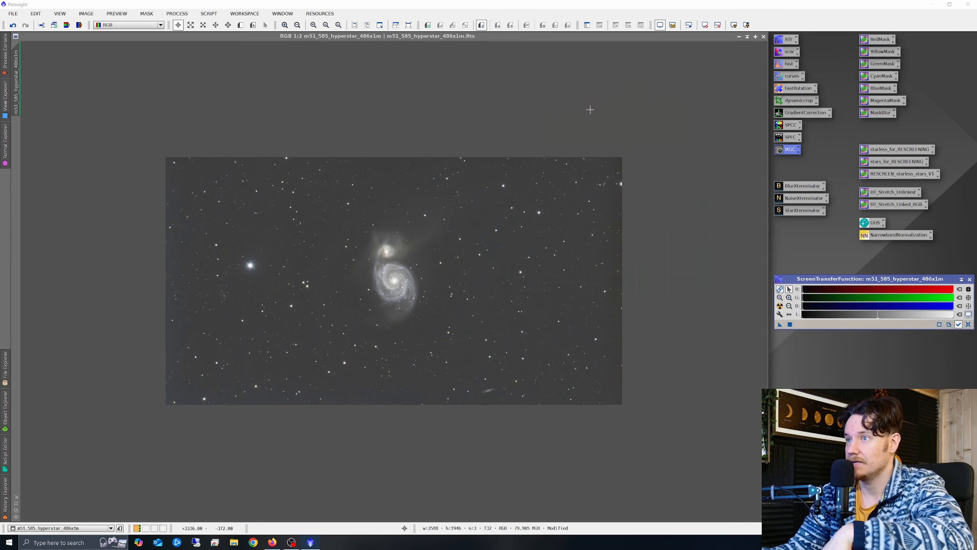
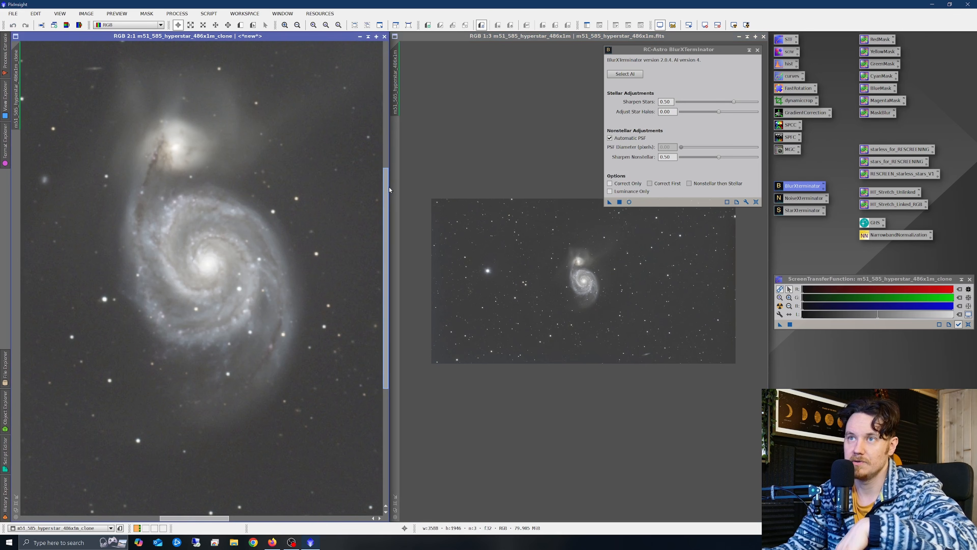
# - Apply BlurXTerminator at default stars 0.50, halos 0.00, nonstellar 0.50 to the clone and zoom in to compare
pyautogui.moveTo(17, 66); pyautogui.dragTo(400, 77)
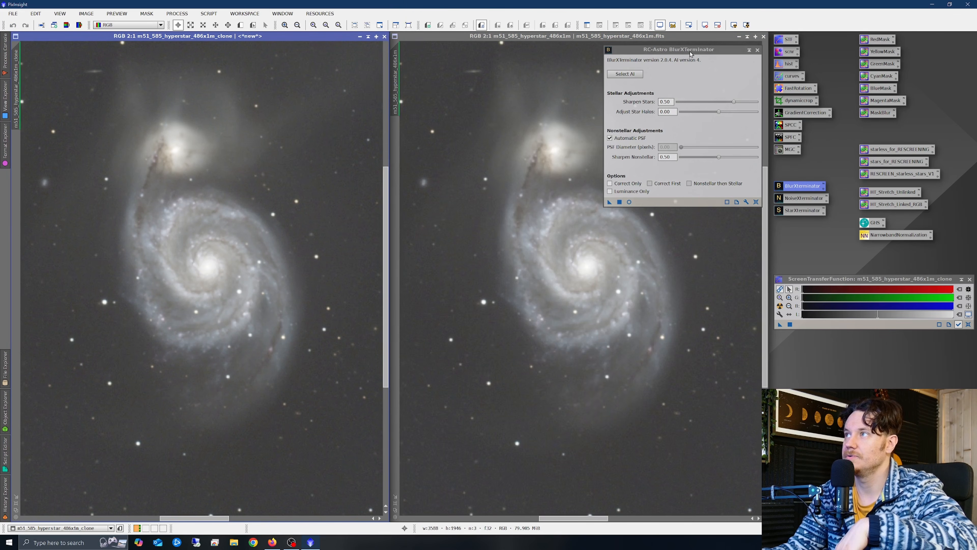
pyautogui.moveTo(691, 54); pyautogui.dragTo(553, 95)
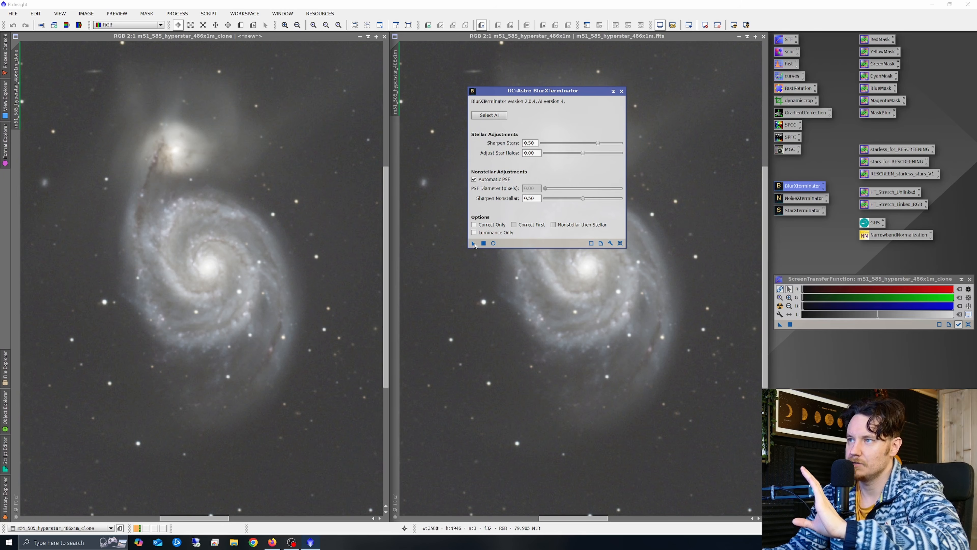
pyautogui.moveTo(474, 243); pyautogui.dragTo(234, 262)
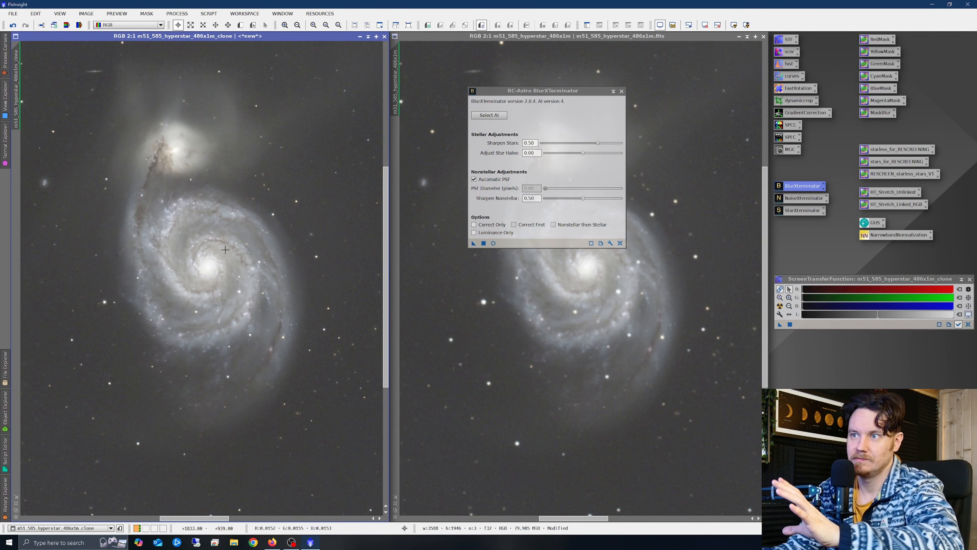
pyautogui.scroll(1, 113, 385)
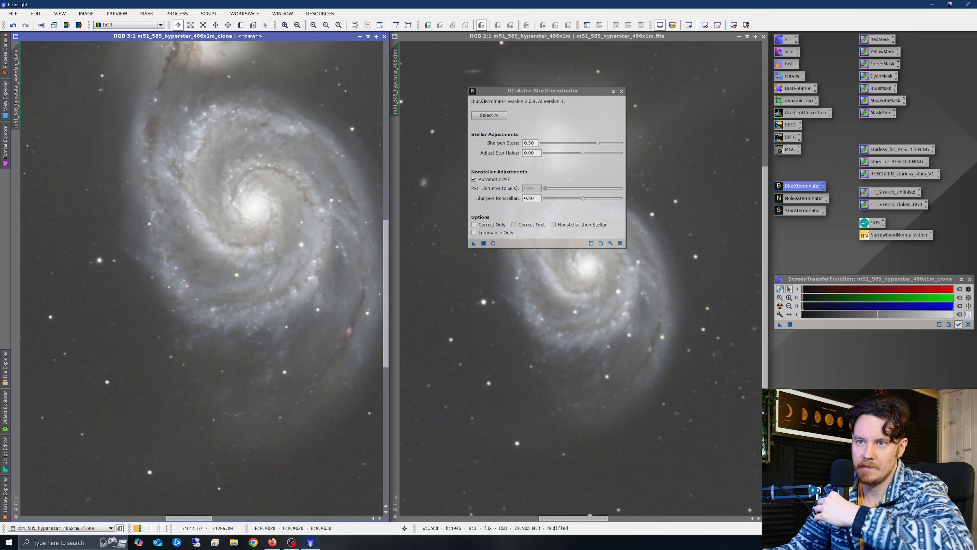
pyautogui.scroll(-2, 270, 243)
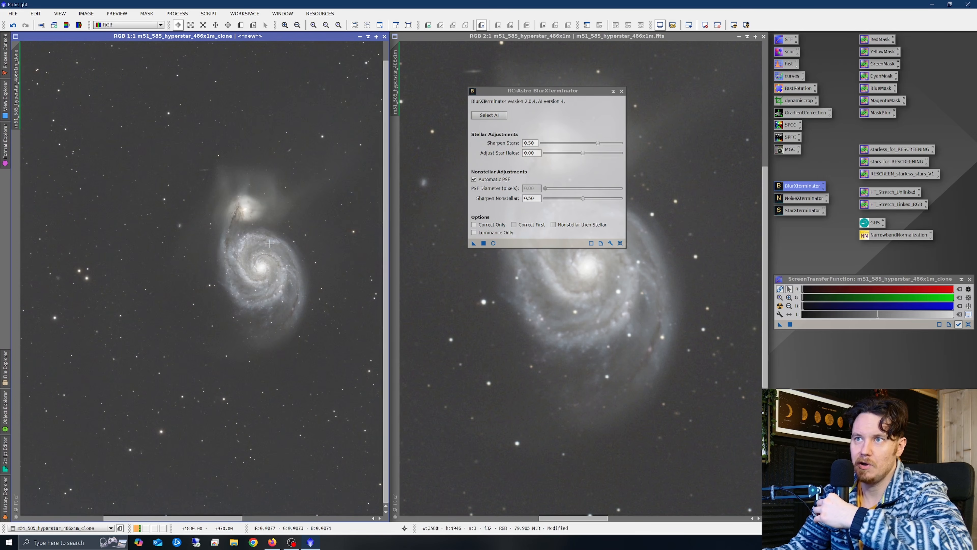
pyautogui.scroll(1, 287, 241)
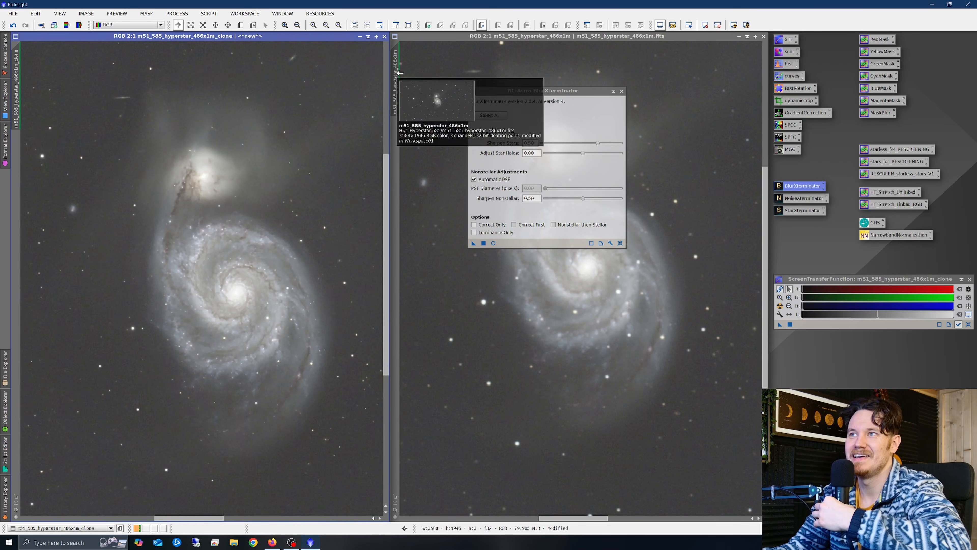
pyautogui.moveTo(395, 73); pyautogui.dragTo(20, 75)
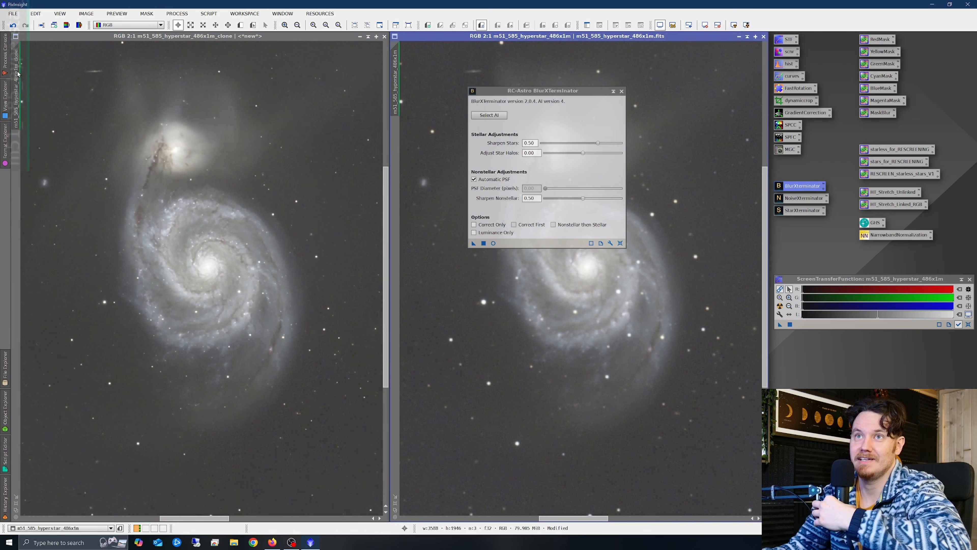
pyautogui.moveTo(561, 90)
pyautogui.mouseDown()
pyautogui.moveTo(409, 103)
pyautogui.moveTo(355, 81)
pyautogui.moveTo(380, 66)
pyautogui.mouseUp()
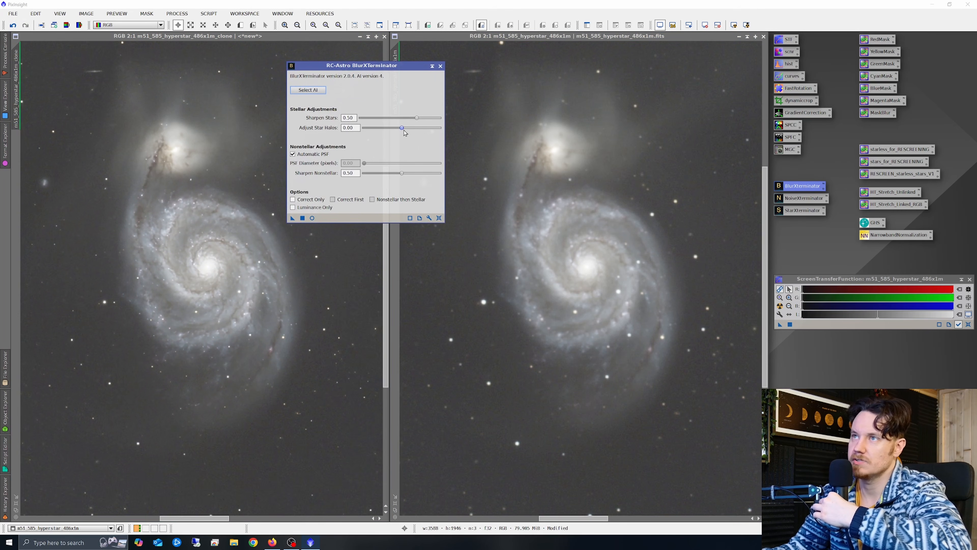
# - Run BlurXTerminator on the right-hand original with Sharpen Stars 0.70, Star Halos 0.25, Nonstellar 1.00, then close it
pyautogui.moveTo(417, 119); pyautogui.dragTo(438, 119)
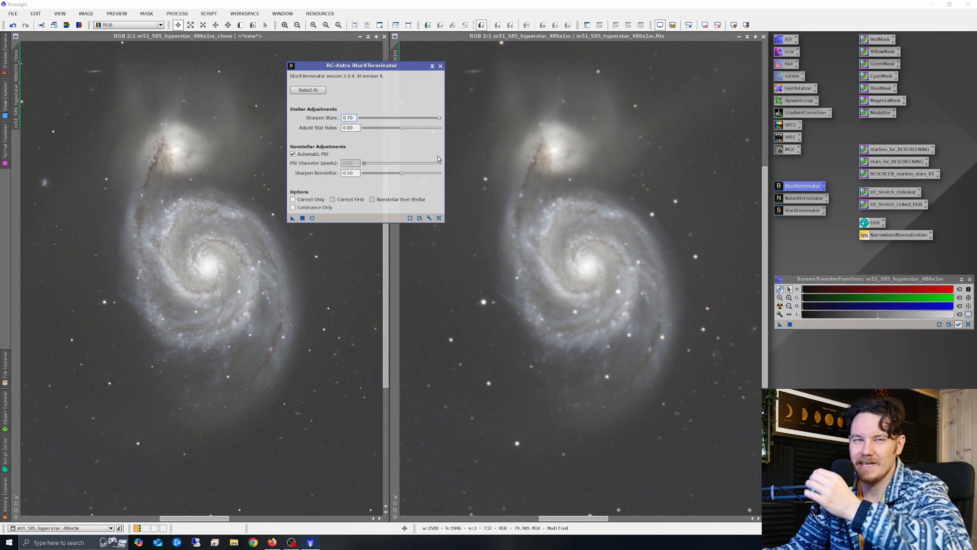
pyautogui.click(402, 129)
pyautogui.moveTo(402, 130); pyautogui.dragTo(421, 135)
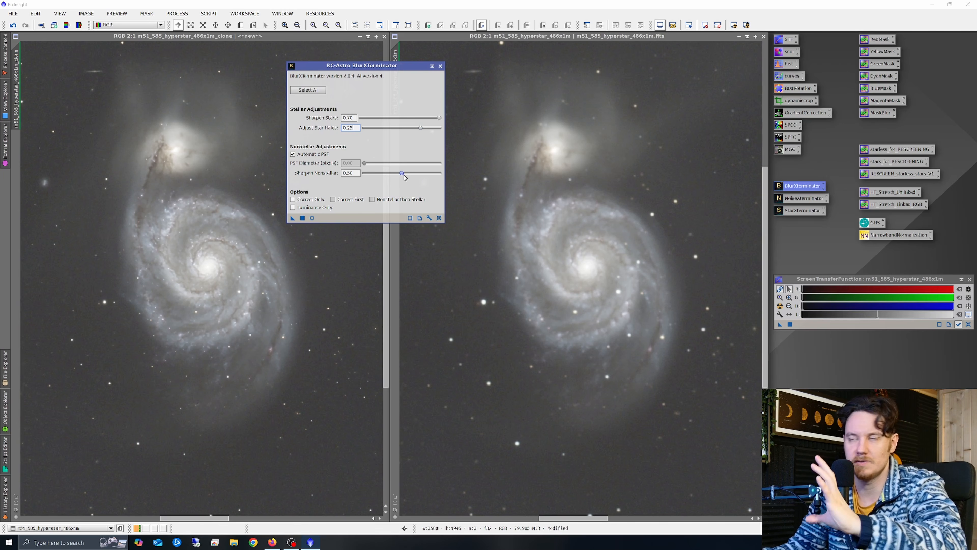
pyautogui.moveTo(403, 175); pyautogui.dragTo(441, 176)
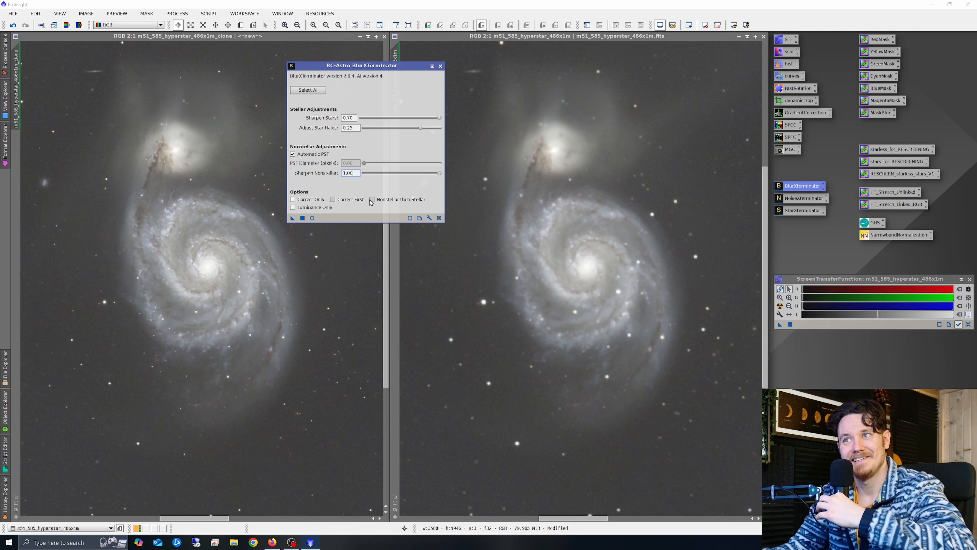
pyautogui.moveTo(293, 220); pyautogui.dragTo(529, 259)
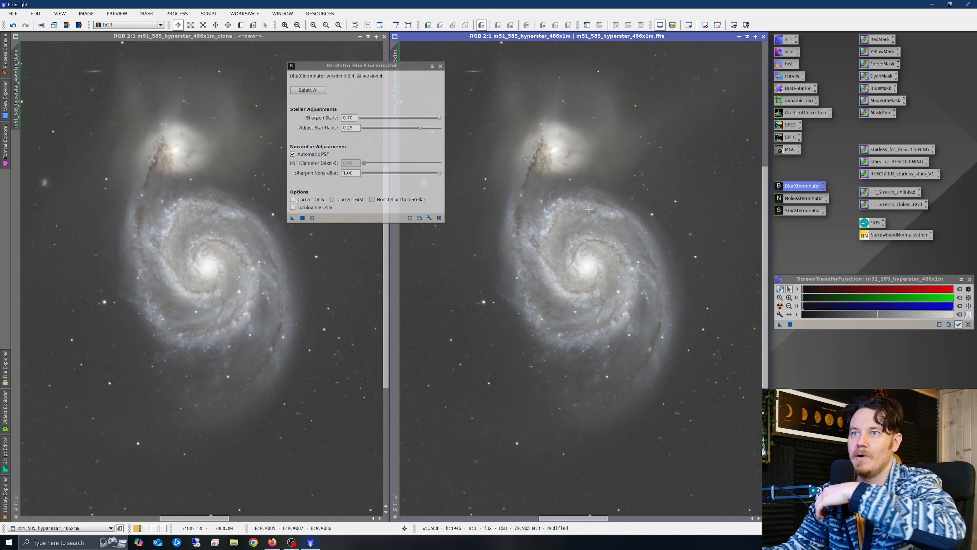
pyautogui.click(440, 66)
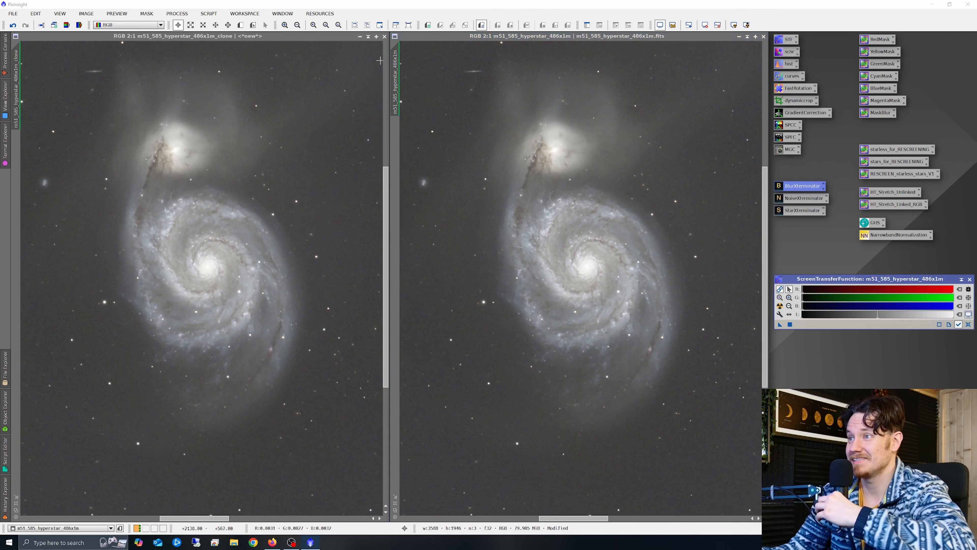
# - Close the clone image without saving and fit the original image in its window
pyautogui.click(384, 37)
pyautogui.click(507, 292)
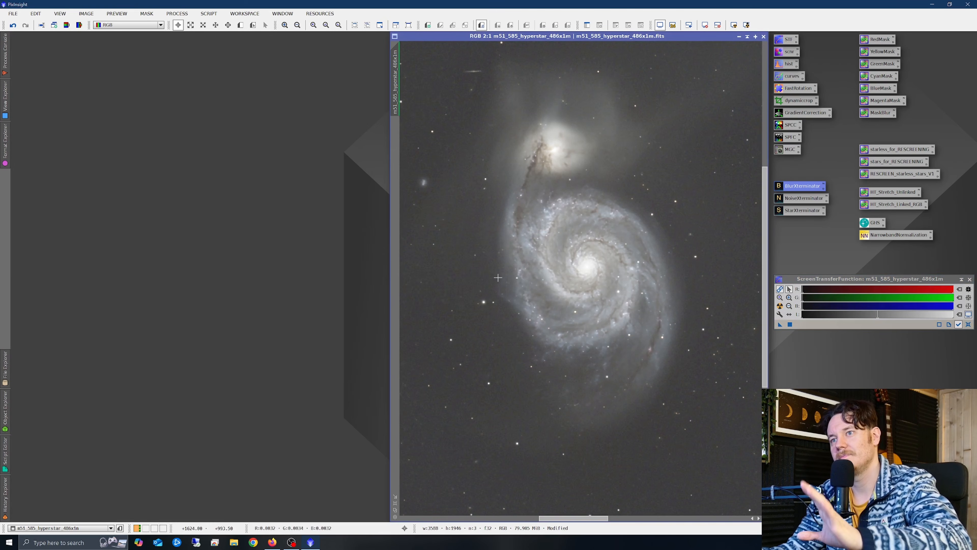
pyautogui.moveTo(574, 36); pyautogui.dragTo(306, 36)
pyautogui.scroll(-2, 316, 284)
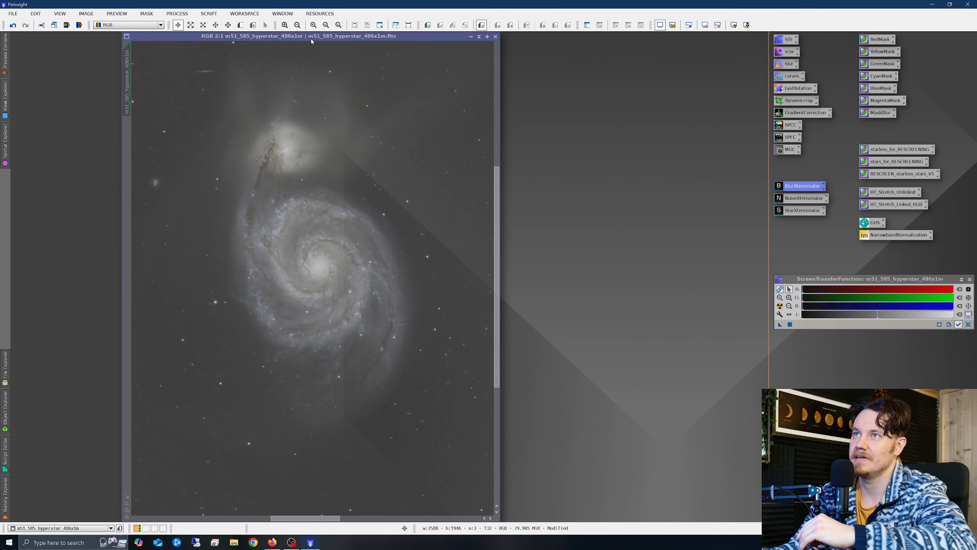
pyautogui.click(127, 496)
# - Maximize the sharpened original at 4:1 zoom and bring up NoiseXTerminator (denoise 0.90, 2 iterations)
pyautogui.moveTo(410, 36); pyautogui.dragTo(404, 70)
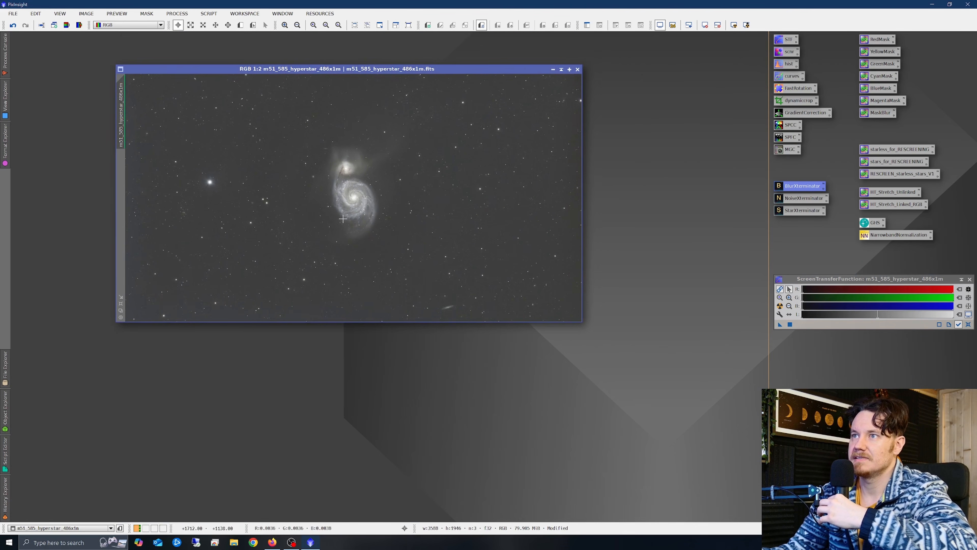
pyautogui.scroll(1, 359, 176)
pyautogui.click(121, 297)
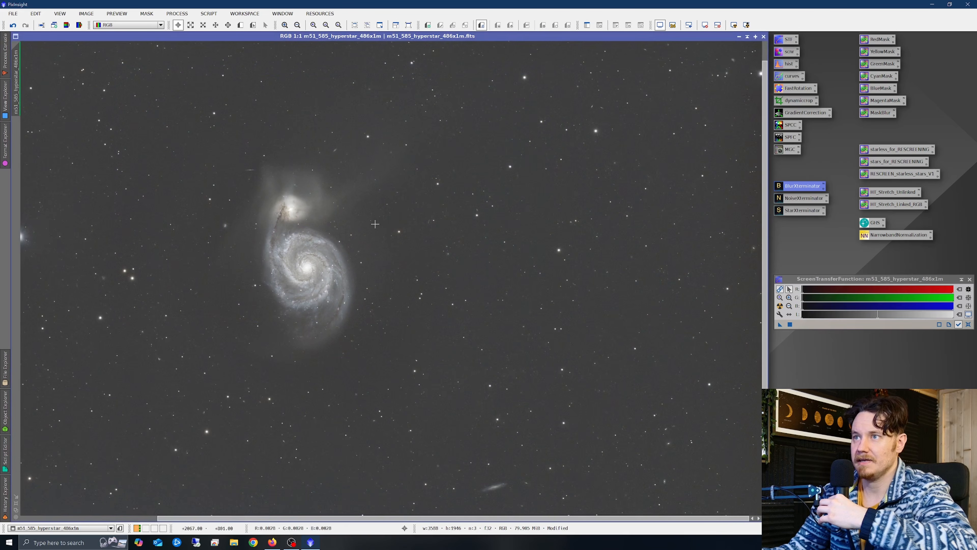
pyautogui.scroll(3, 302, 278)
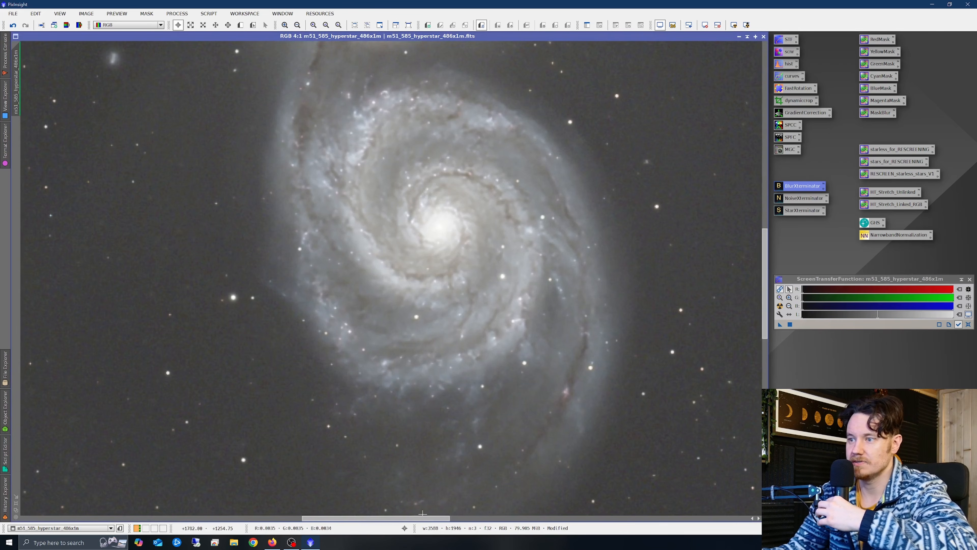
pyautogui.moveTo(422, 513); pyautogui.dragTo(463, 513)
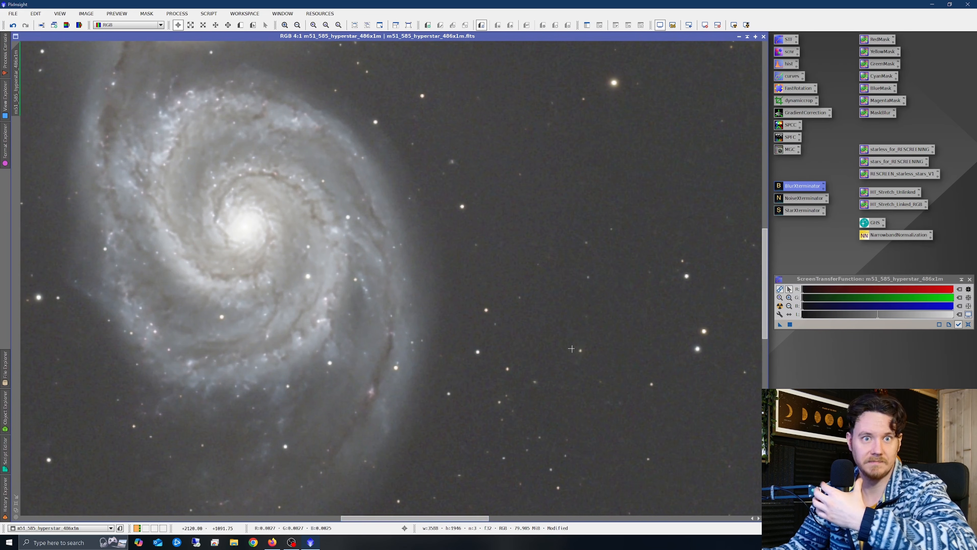
pyautogui.moveTo(764, 251); pyautogui.dragTo(765, 233)
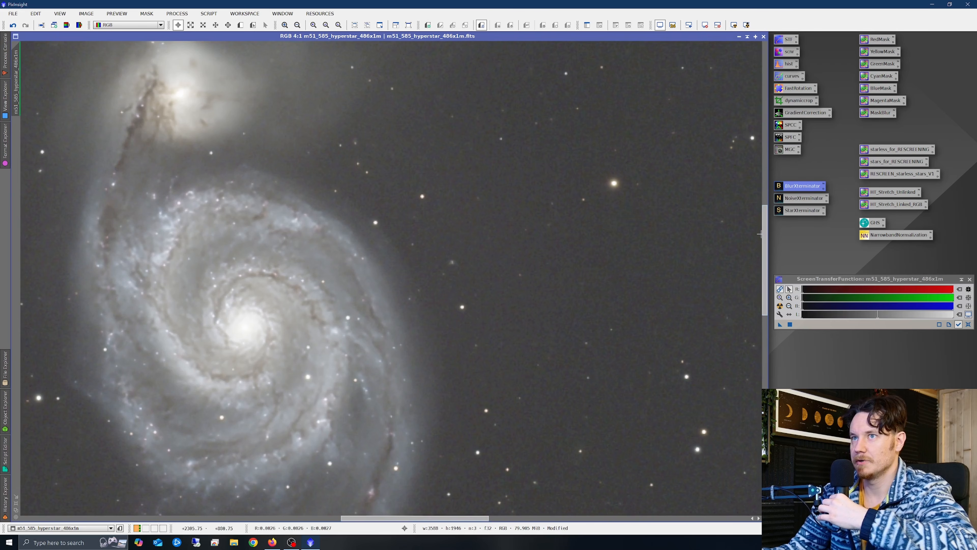
pyautogui.doubleClick(797, 198)
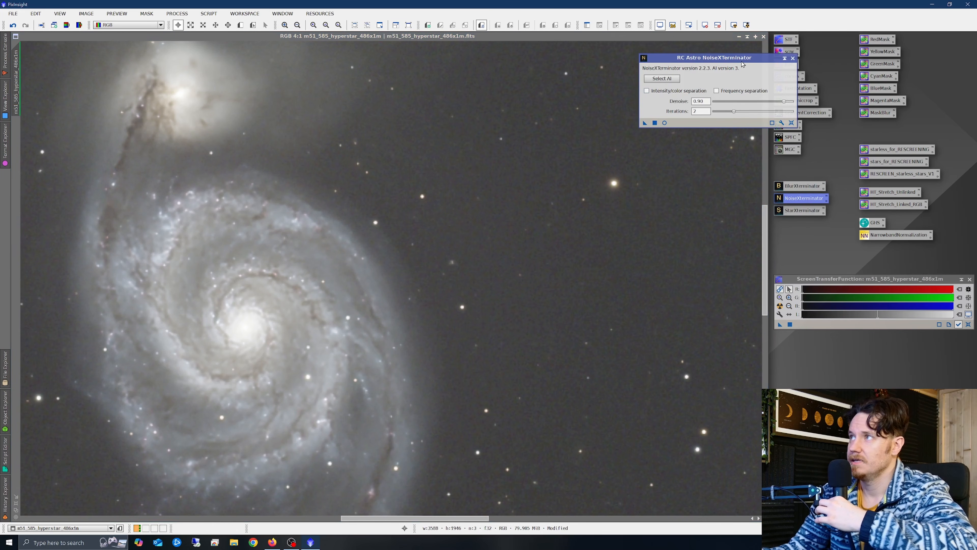
# - Apply NoiseXTerminator at denoise 0.90 with 2 iterations to the M51 image
pyautogui.moveTo(741, 62); pyautogui.dragTo(593, 70)
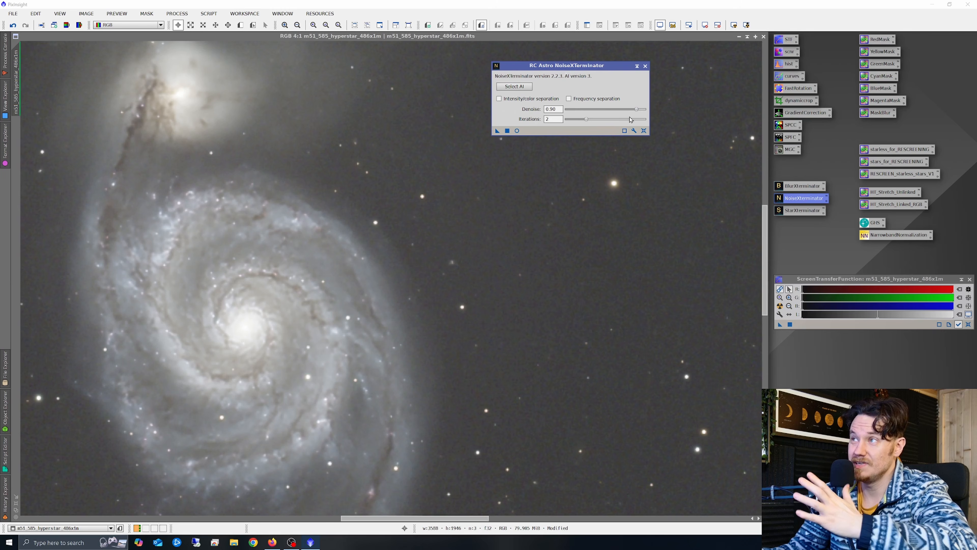
pyautogui.moveTo(498, 132); pyautogui.dragTo(448, 205)
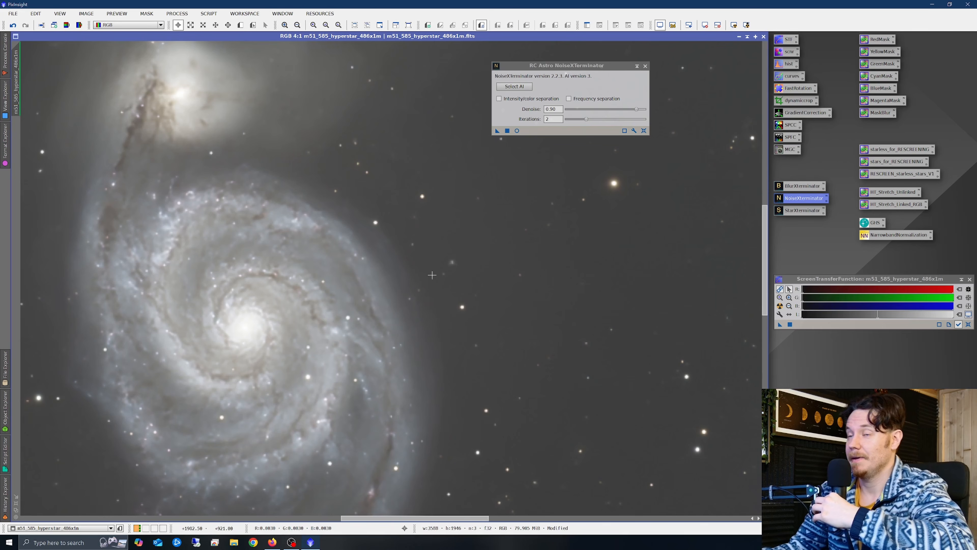
pyautogui.click(645, 66)
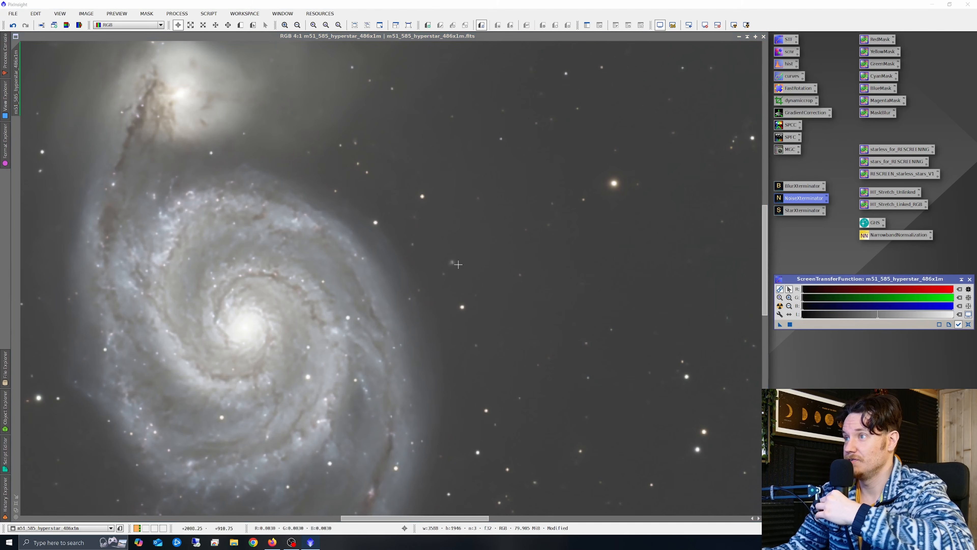
# - Zoom in and undo NoiseXTerminator to compare against the un-denoised image
pyautogui.scroll(-2, 395, 307)
pyautogui.scroll(3, 258, 323)
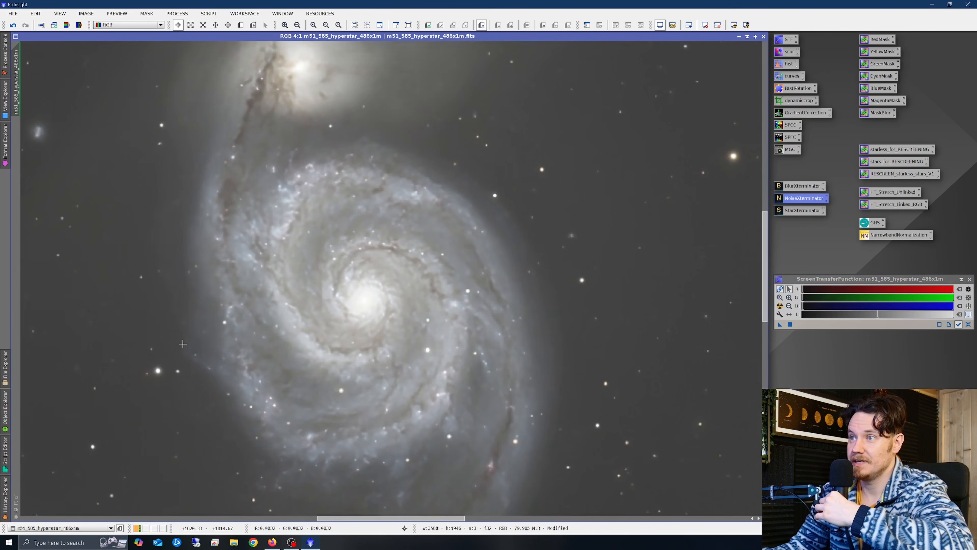
pyautogui.scroll(1, 154, 346)
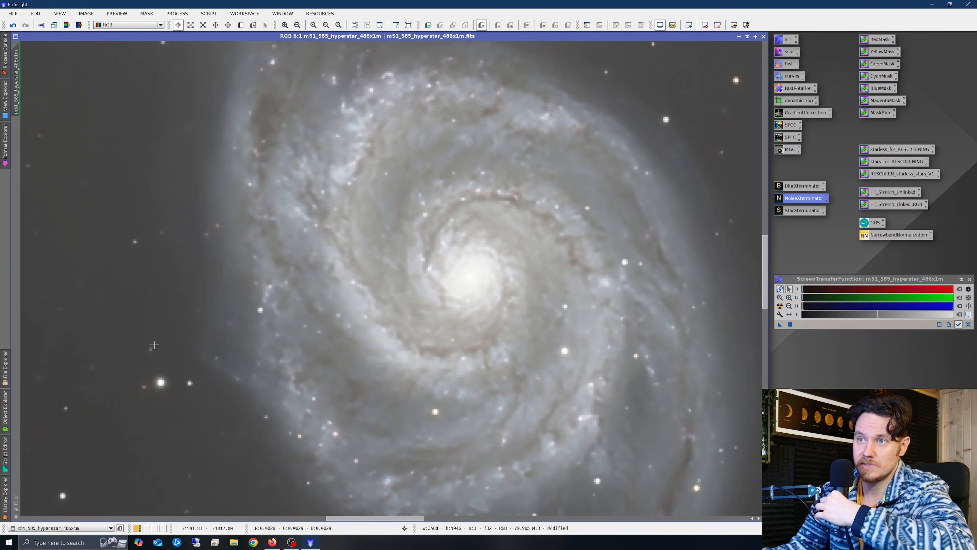
pyautogui.rightClick(545, 181)
pyautogui.click(572, 189)
# - Redo NoiseXTerminator and zoom around to inspect the denoised M51
pyautogui.rightClick(571, 188)
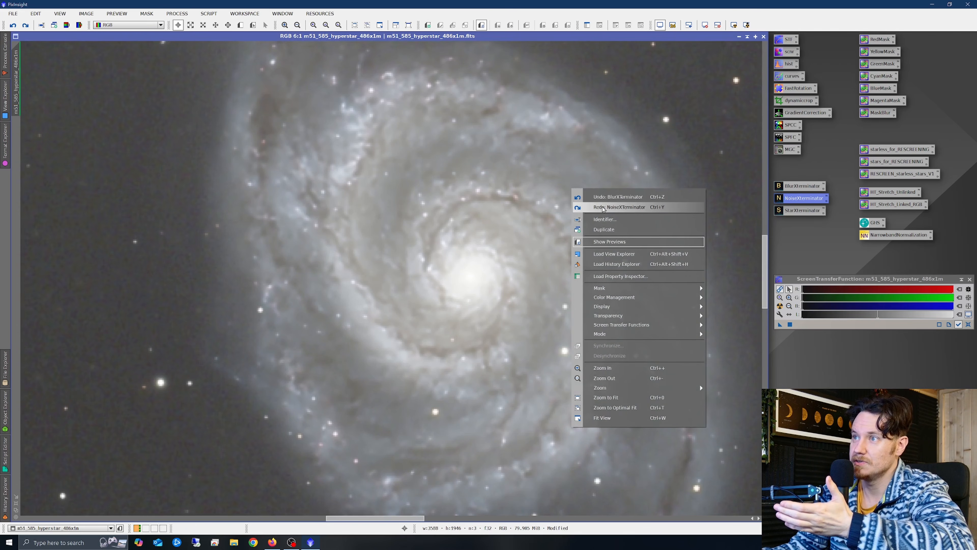
pyautogui.click(602, 208)
pyautogui.scroll(-2, 458, 265)
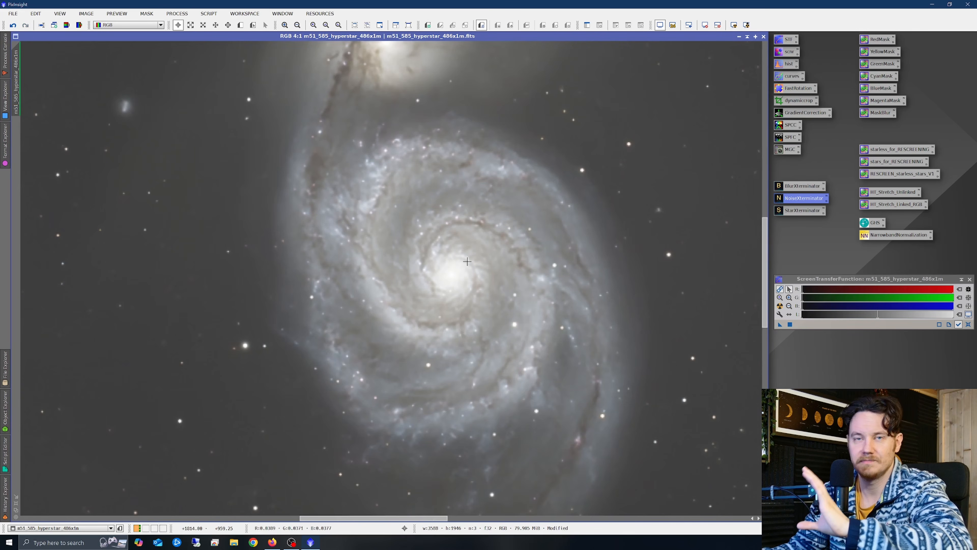
pyautogui.scroll(-1, 460, 264)
pyautogui.scroll(-3, 432, 285)
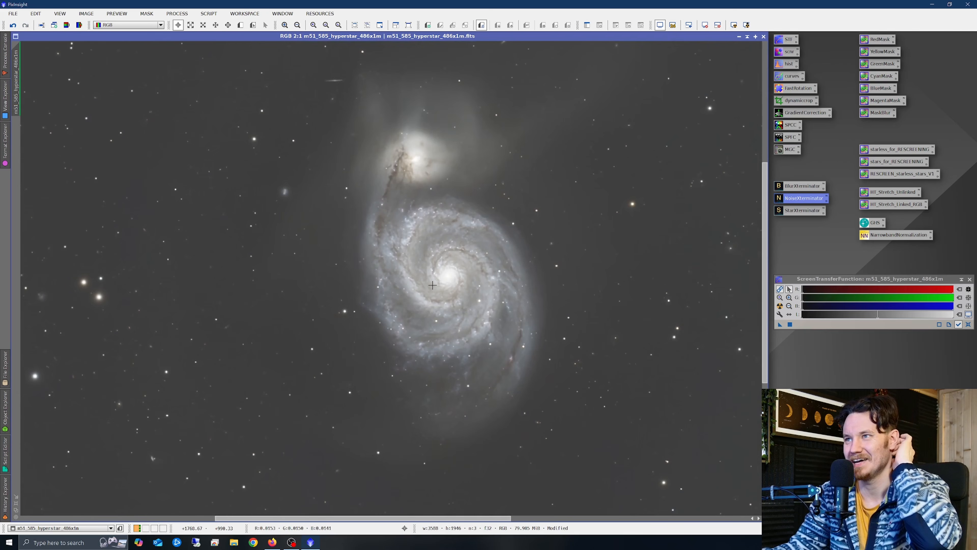
pyautogui.scroll(1, 392, 285)
pyautogui.scroll(1, 393, 286)
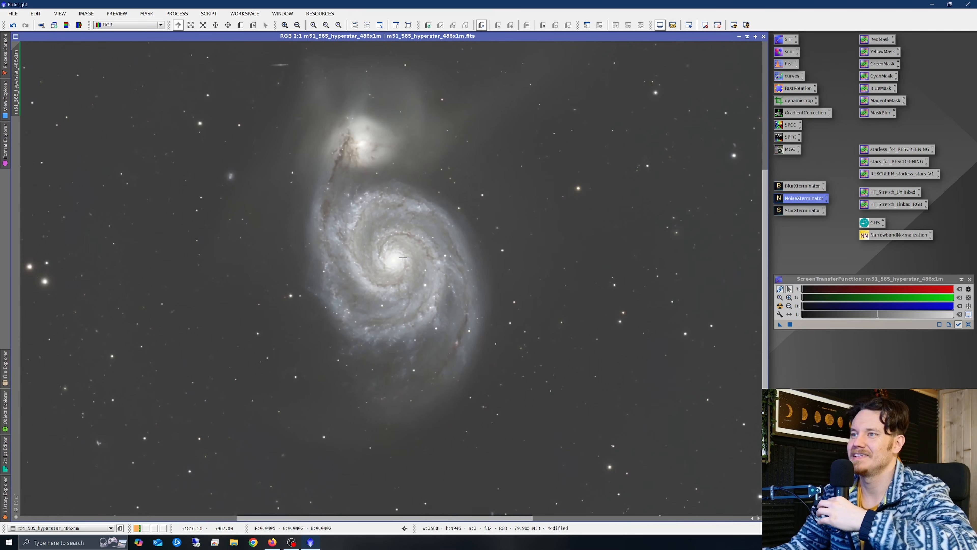
# - Reset the ScreenTransferFunction so the image shows dark and linear
pyautogui.scroll(-1, 403, 259)
pyautogui.scroll(1, 421, 227)
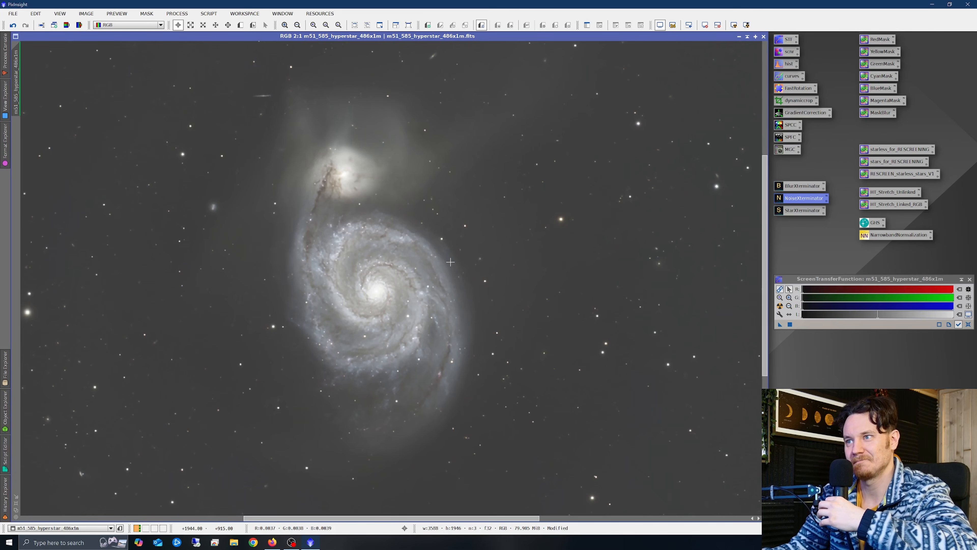
pyautogui.scroll(-2, 450, 262)
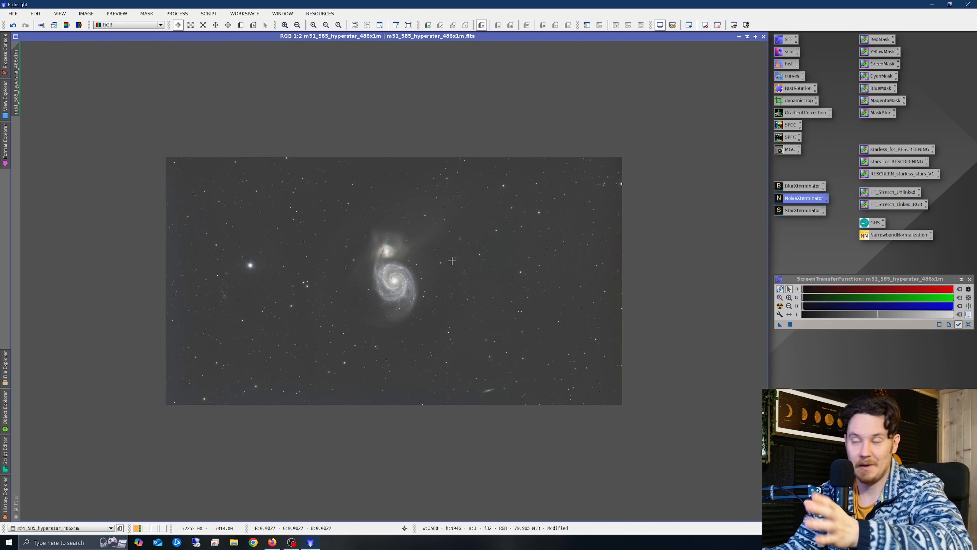
pyautogui.scroll(1, 387, 275)
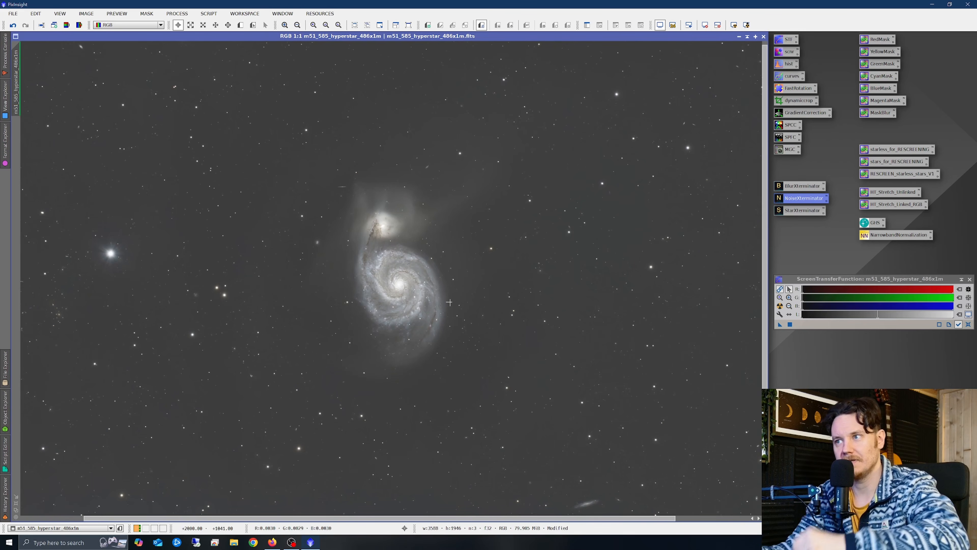
pyautogui.click(968, 325)
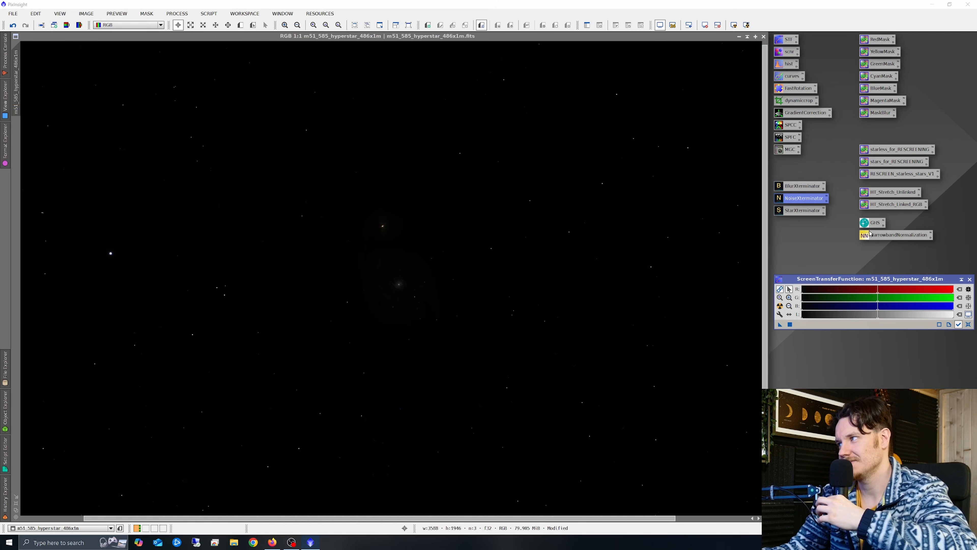
pyautogui.click(781, 306)
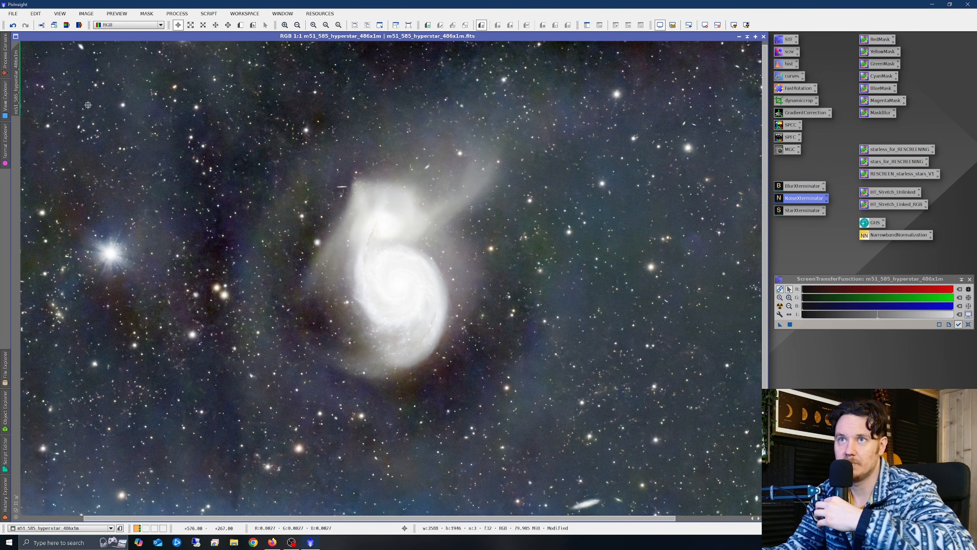
pyautogui.click(84, 103)
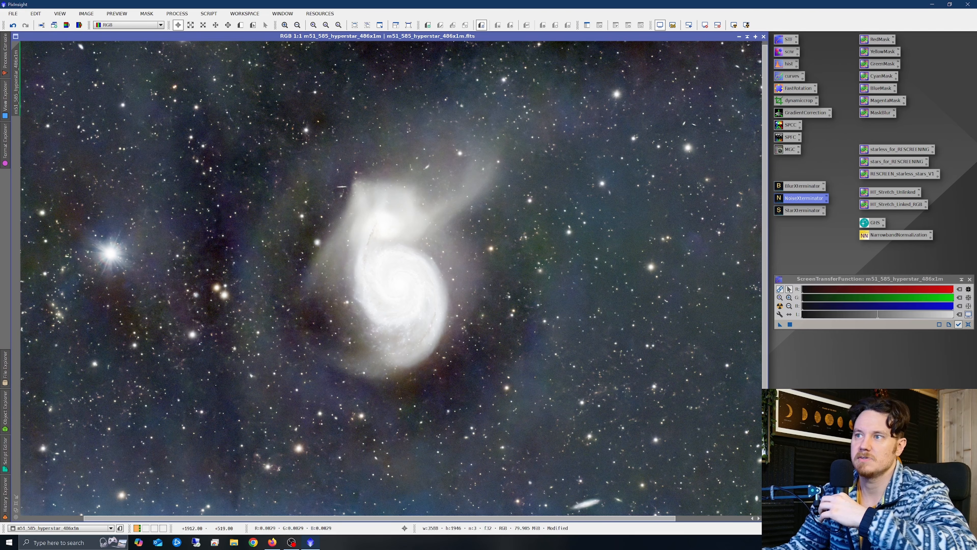
pyautogui.click(969, 325)
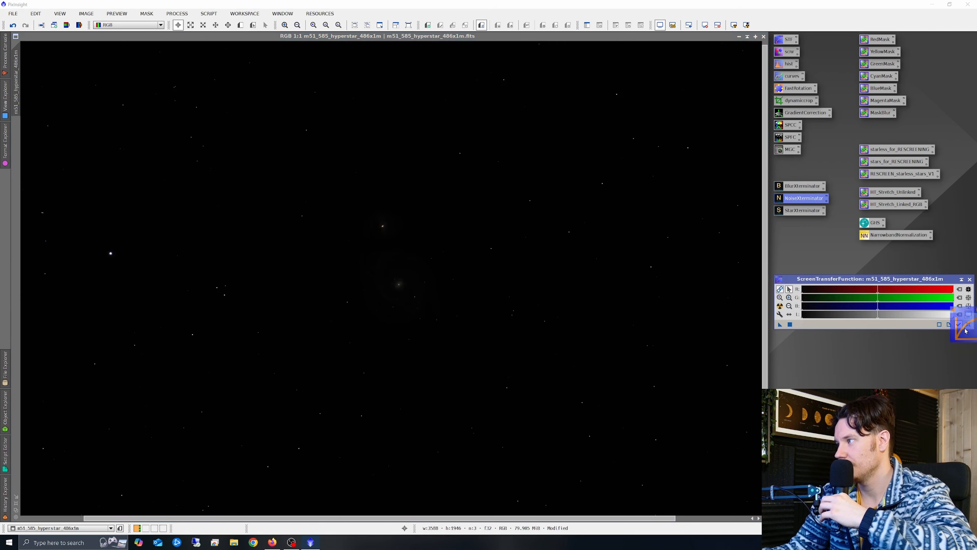
# - Set the GHS symmetry point to the sky background level (0.002602) by sampling beside the galaxy
pyautogui.doubleClick(871, 222)
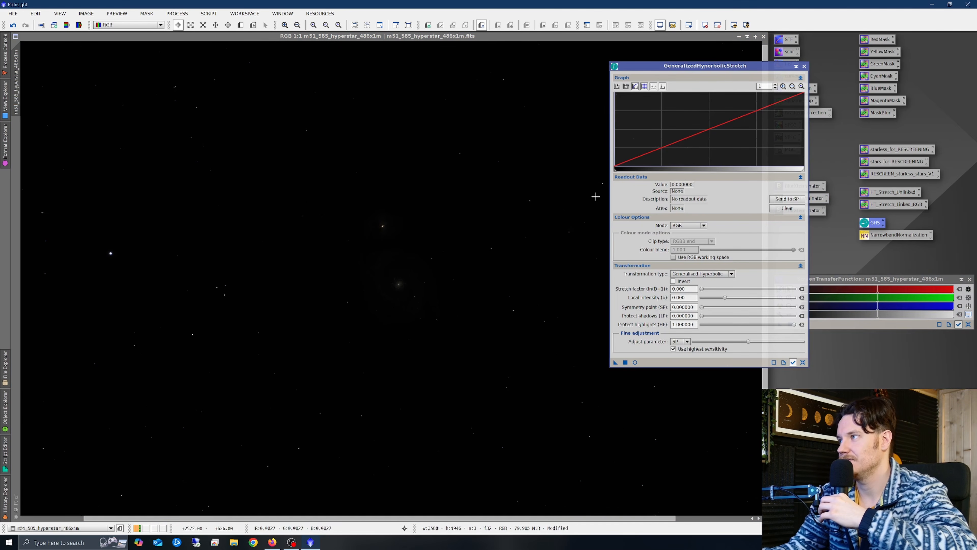
pyautogui.moveTo(730, 70); pyautogui.dragTo(676, 55)
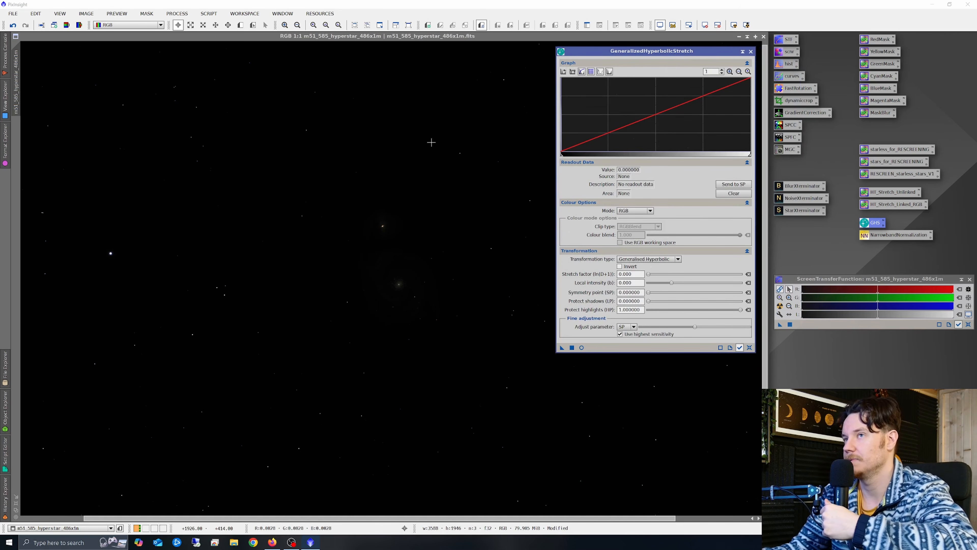
pyautogui.click(124, 84)
pyautogui.moveTo(125, 84)
pyautogui.mouseDown()
pyautogui.moveTo(114, 75)
pyautogui.moveTo(128, 83)
pyautogui.moveTo(116, 83)
pyautogui.mouseUp()
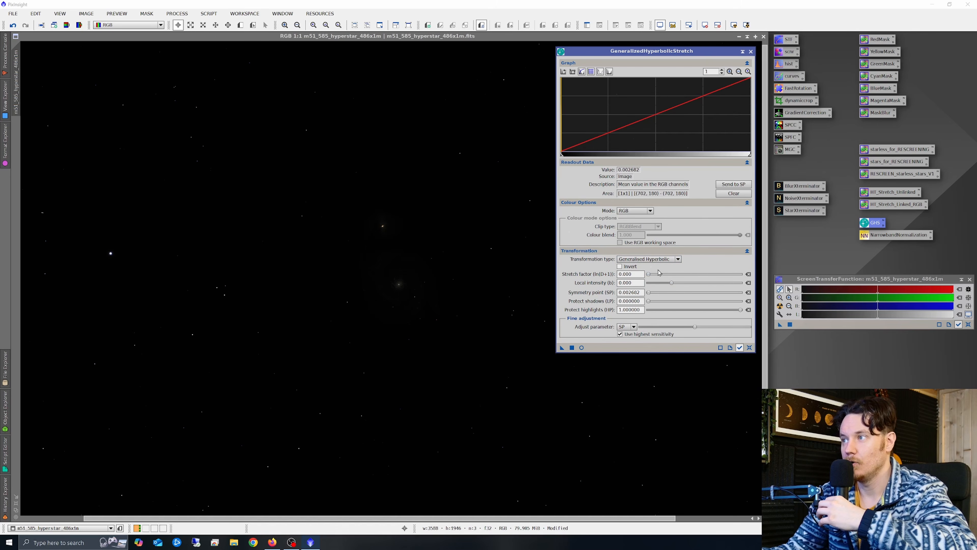
# - Preview the stretch live and settle the stretch factor at 5.610
pyautogui.click(581, 347)
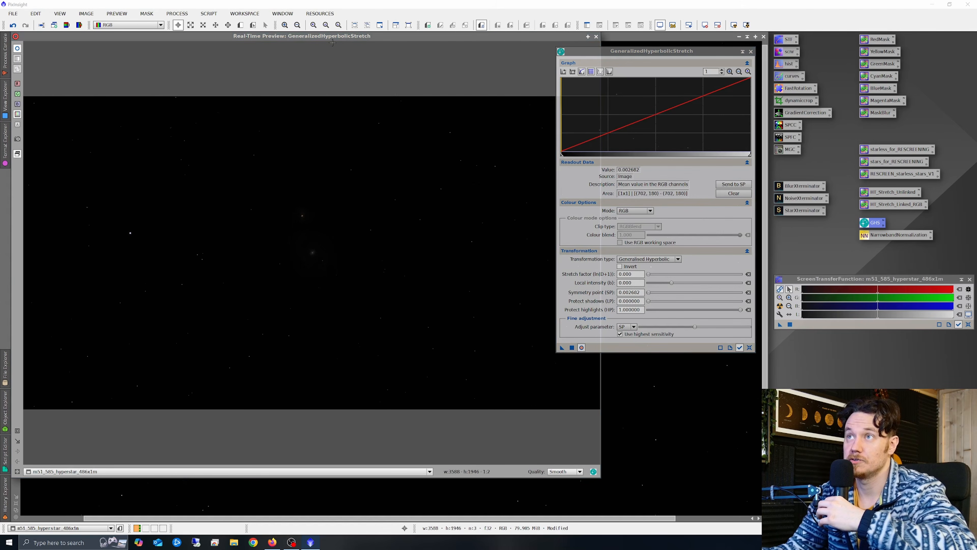
pyautogui.moveTo(648, 274); pyautogui.dragTo(672, 282)
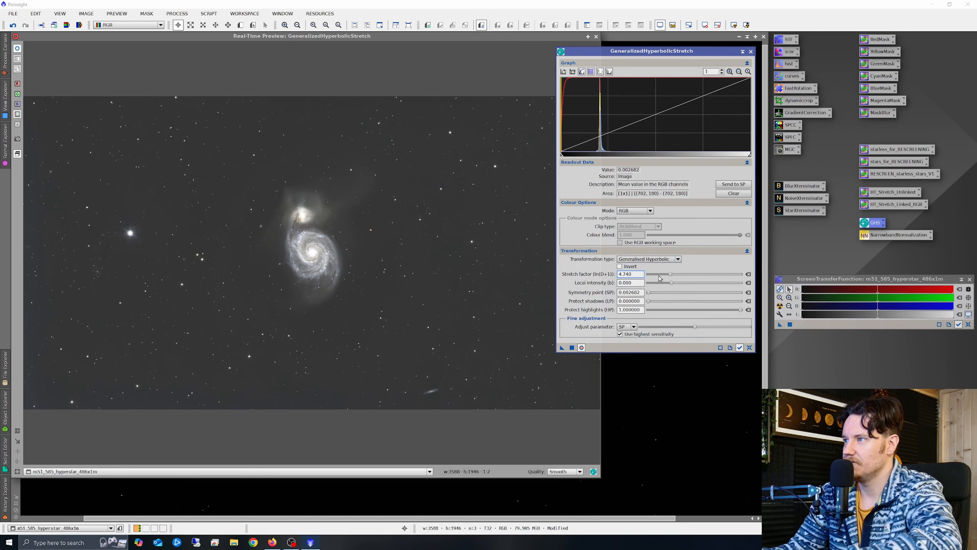
pyautogui.moveTo(670, 277); pyautogui.dragTo(682, 278)
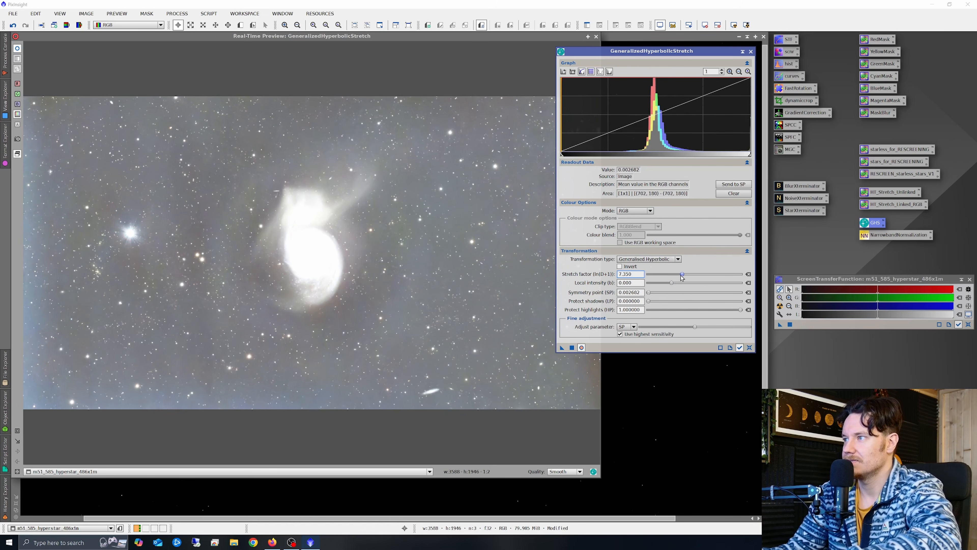
pyautogui.moveTo(684, 276); pyautogui.dragTo(677, 280)
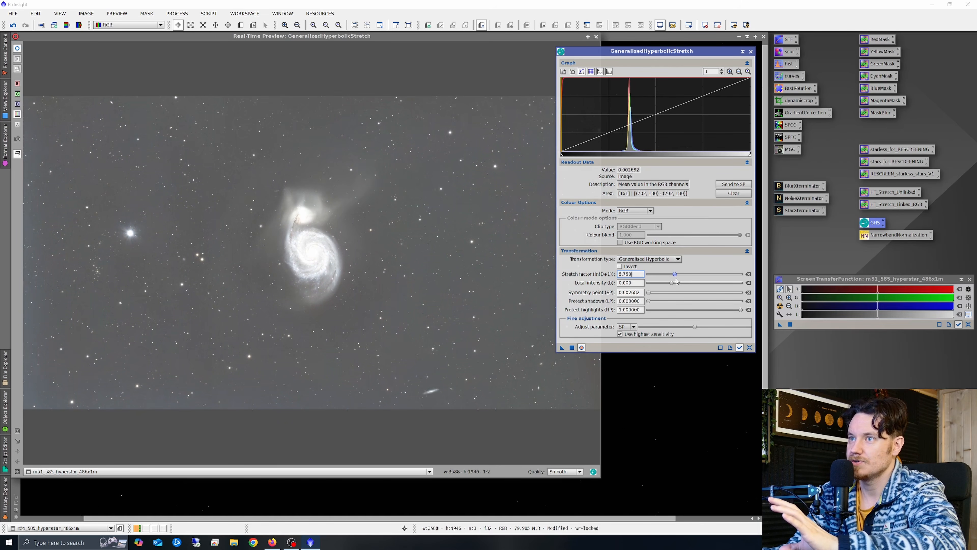
pyautogui.moveTo(676, 281); pyautogui.dragTo(677, 281)
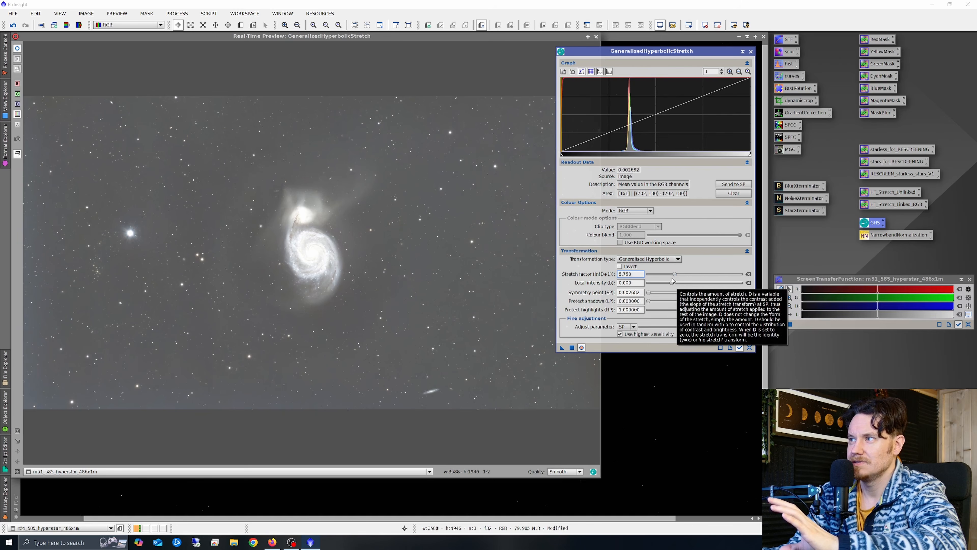
pyautogui.moveTo(629, 111)
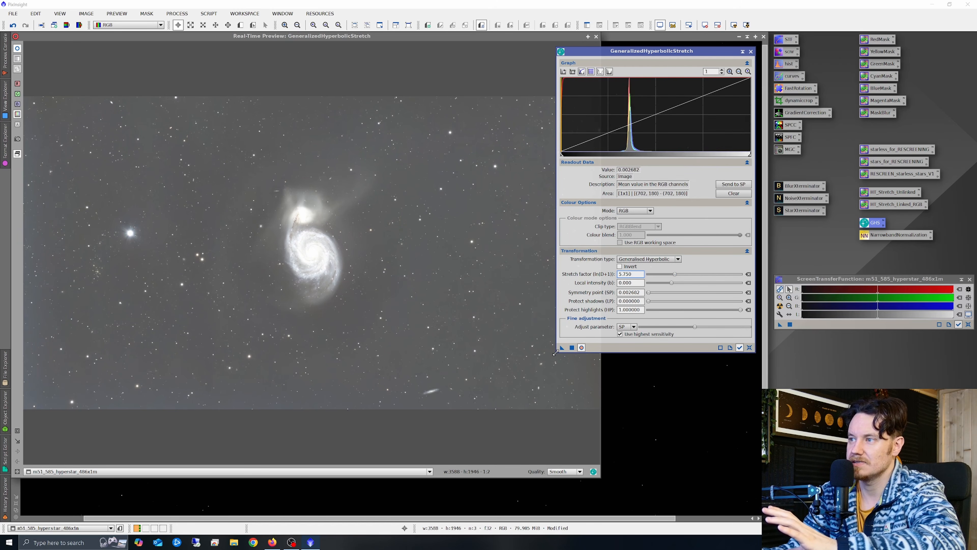
pyautogui.moveTo(555, 353); pyautogui.dragTo(446, 384)
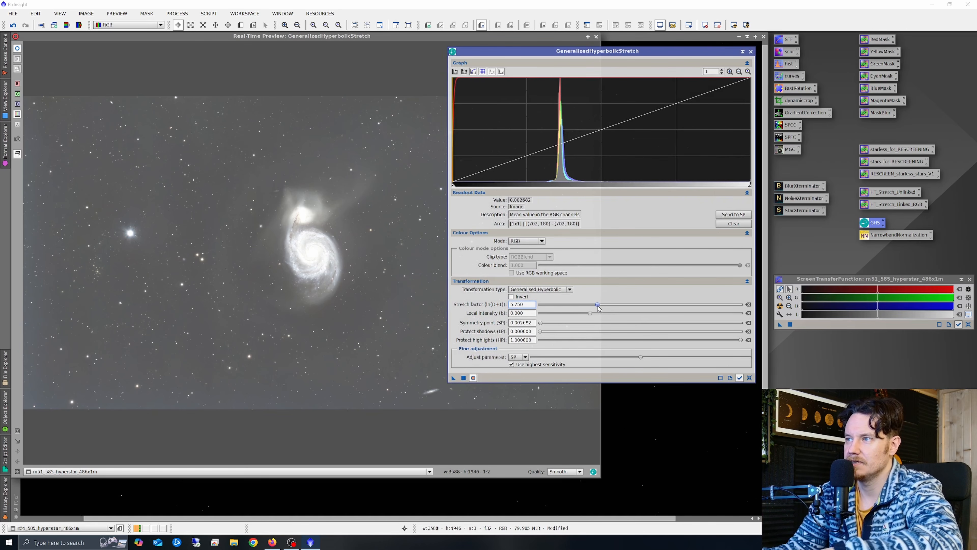
pyautogui.moveTo(598, 307); pyautogui.dragTo(596, 308)
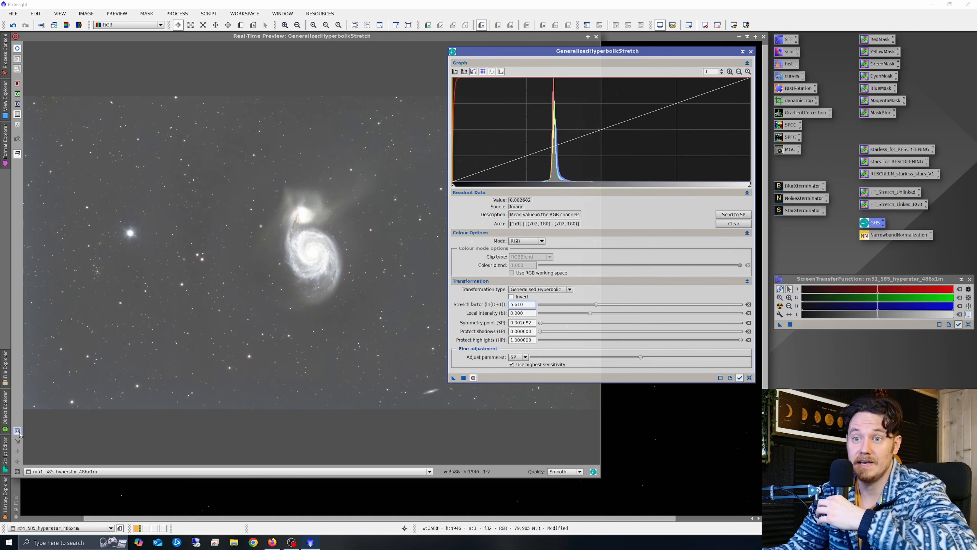
# - Draw a preview region around the galaxy and raise local intensity to 1.130
pyautogui.click(248, 208)
pyautogui.moveTo(230, 168); pyautogui.dragTo(390, 325)
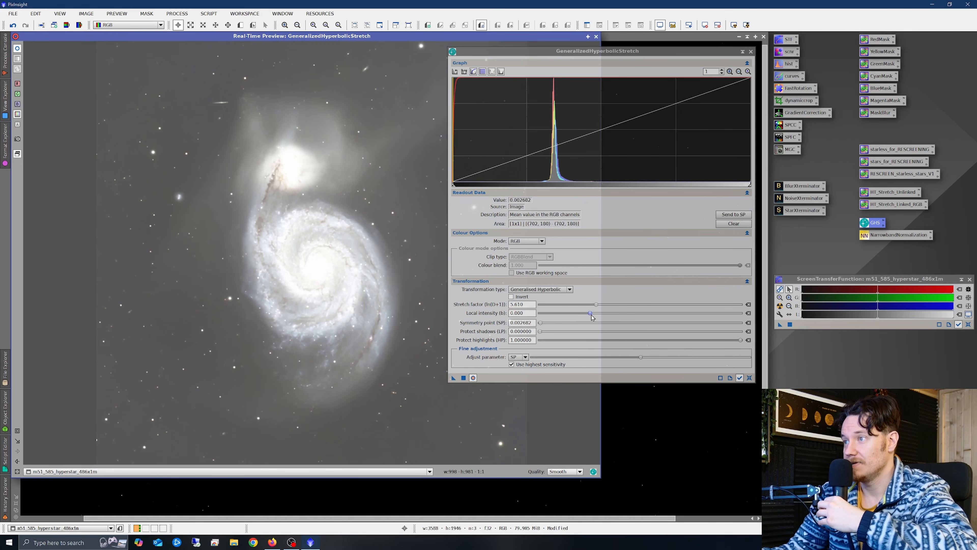
pyautogui.moveTo(590, 315)
pyautogui.mouseDown()
pyautogui.moveTo(620, 319)
pyautogui.moveTo(606, 318)
pyautogui.mouseUp()
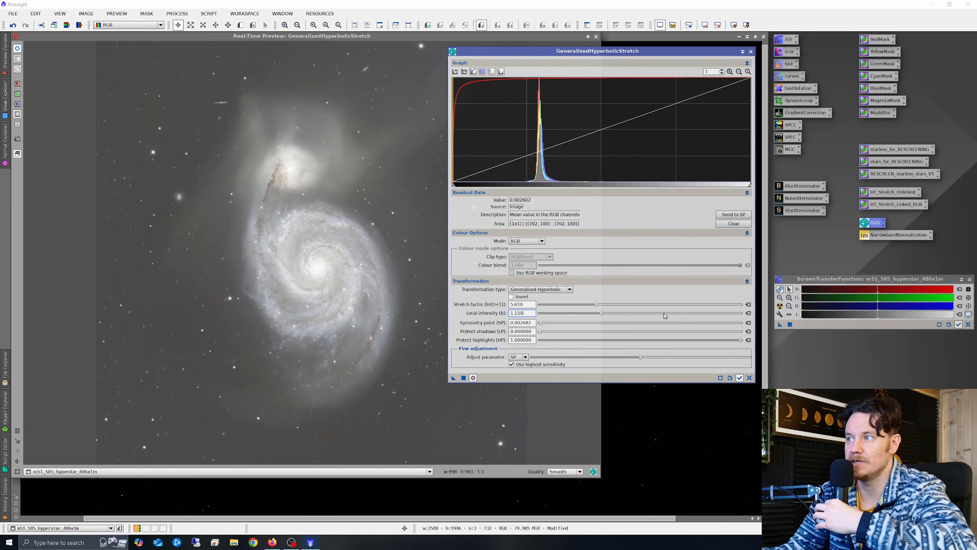
# - Set local intensity to 2.470, apply the hyperbolic stretch to M51, and reset GHS to defaults
pyautogui.click(748, 313)
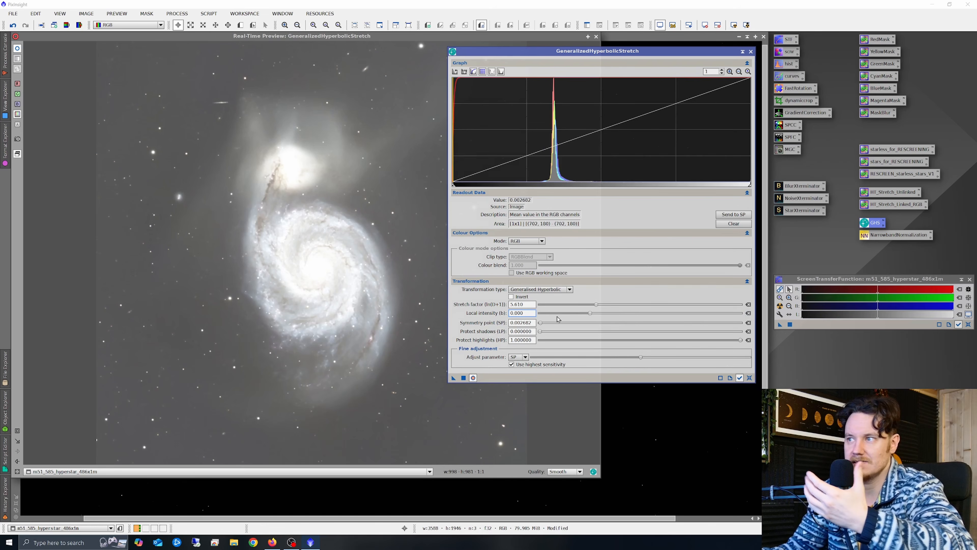
pyautogui.moveTo(590, 313); pyautogui.dragTo(616, 320)
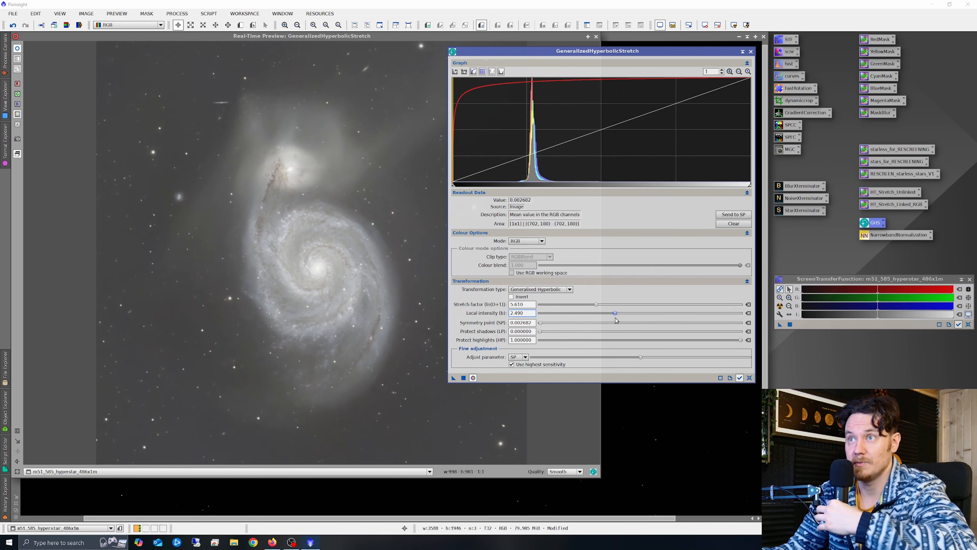
pyautogui.click(465, 378)
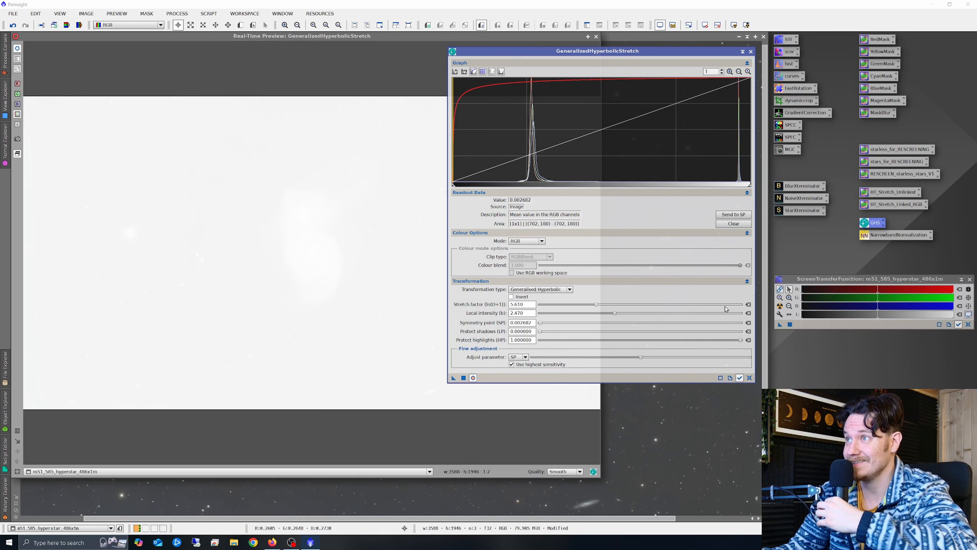
pyautogui.click(749, 377)
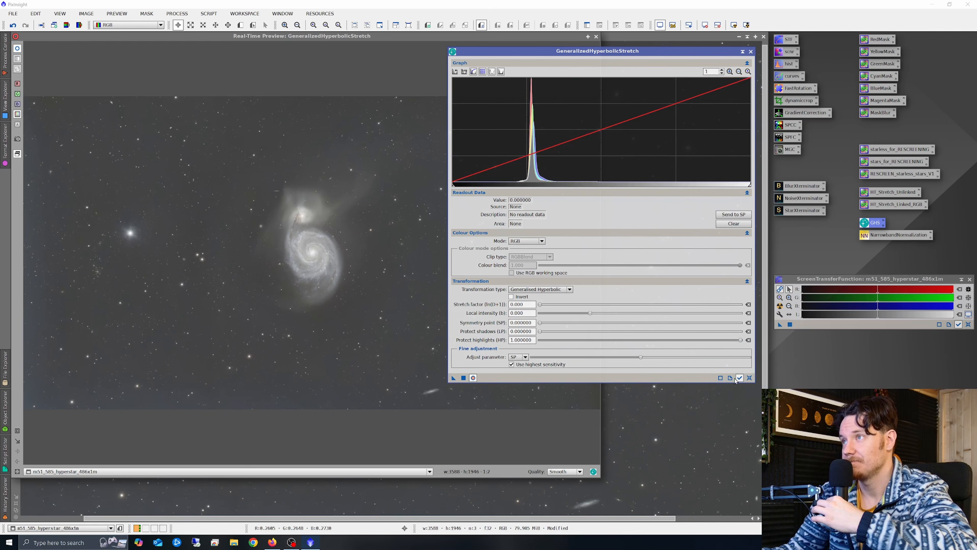
# - Apply a linear stretch with black point 0.176707 to darken the sky, then reset and close GHS
pyautogui.click(553, 291)
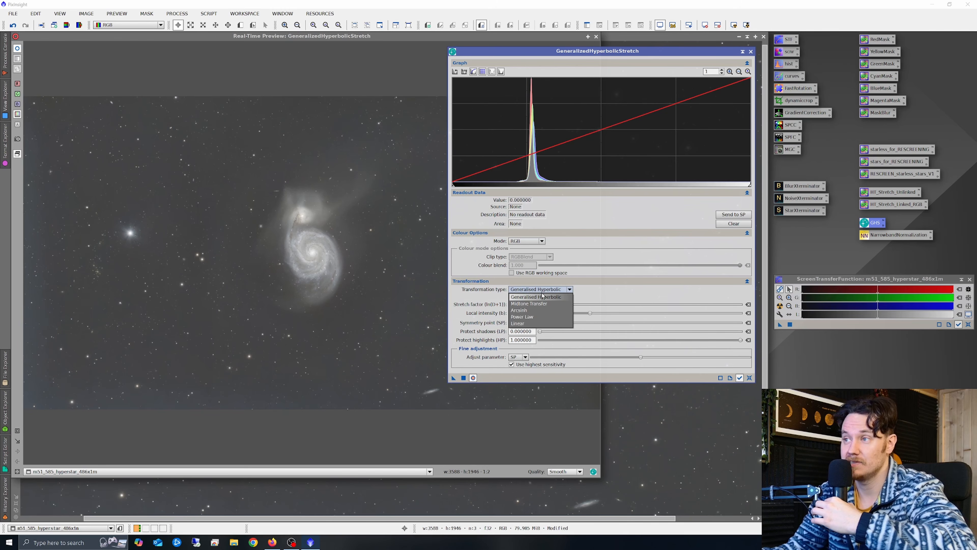
pyautogui.click(517, 324)
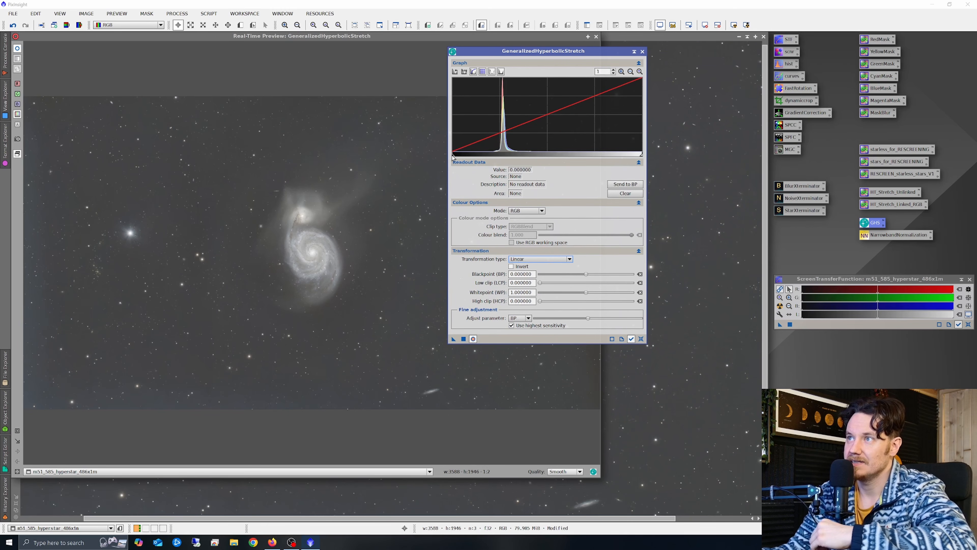
pyautogui.moveTo(453, 157); pyautogui.dragTo(486, 180)
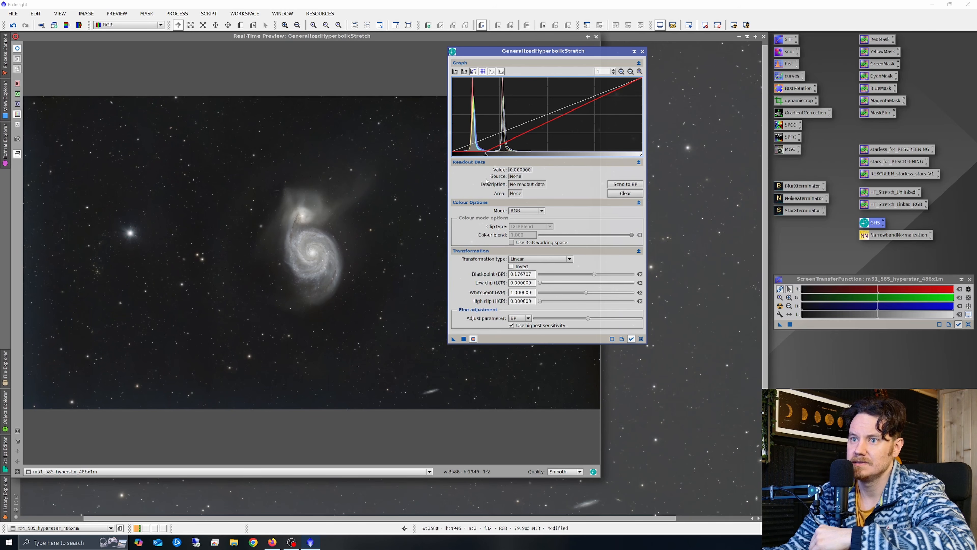
pyautogui.click(464, 339)
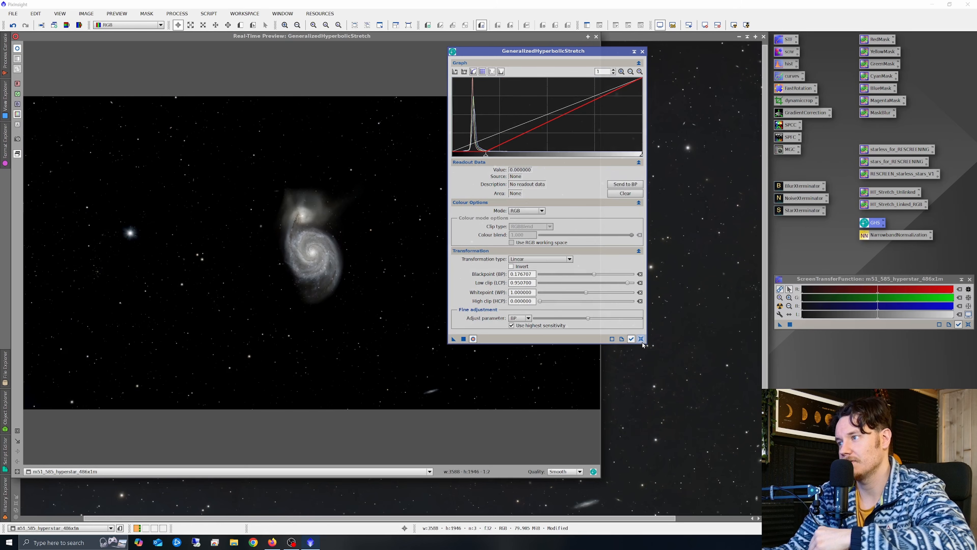
pyautogui.click(641, 338)
pyautogui.click(642, 52)
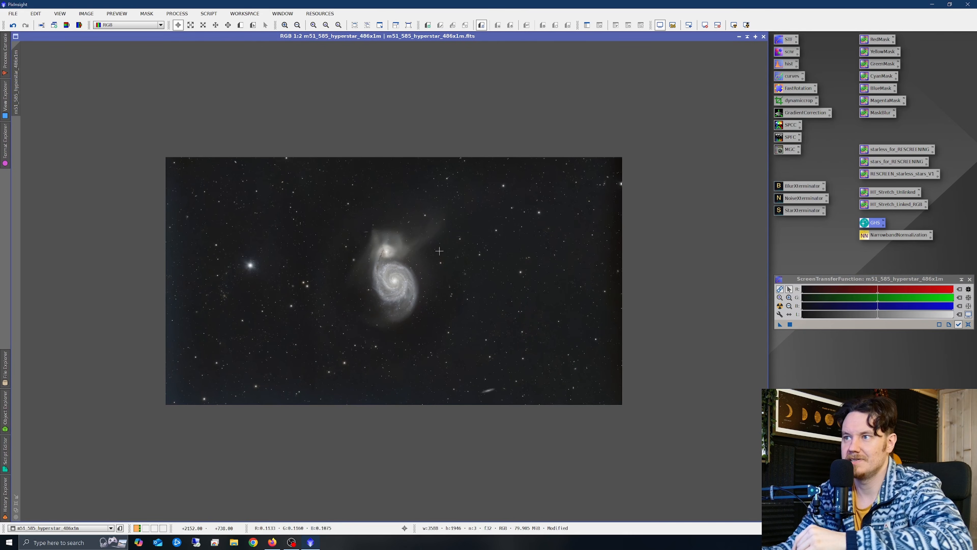
# - Run the GraXpert script from Script > Toolbox on the galaxy image
pyautogui.click(216, 16)
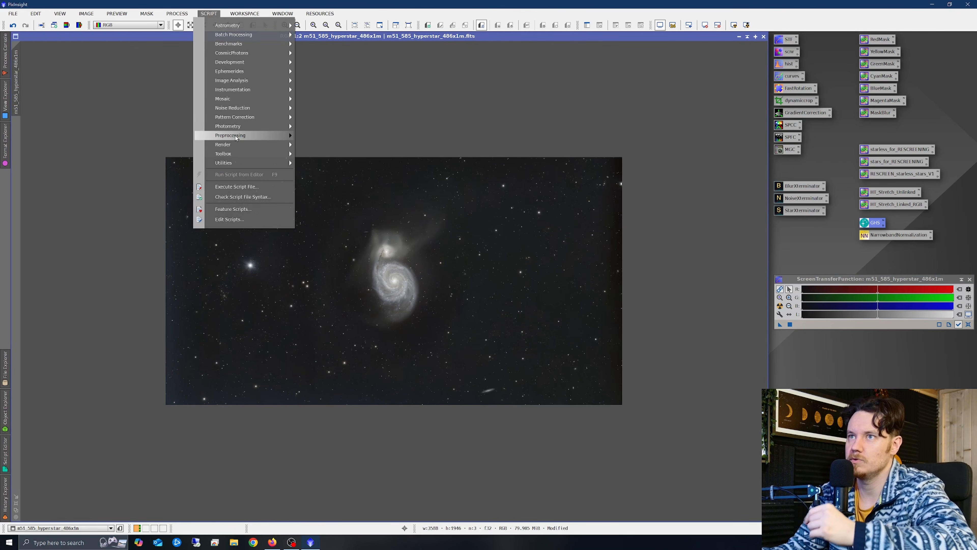
pyautogui.moveTo(247, 154)
pyautogui.click(344, 256)
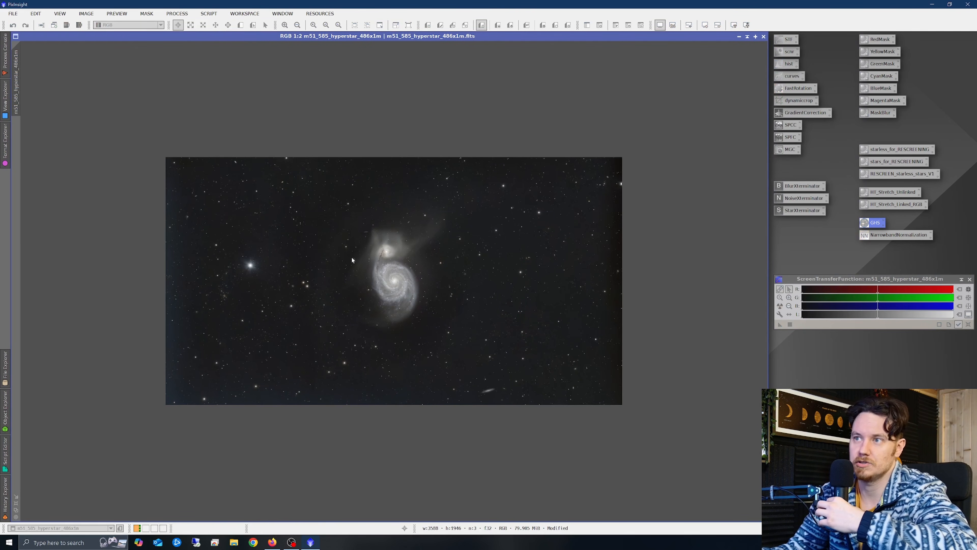
pyautogui.click(445, 315)
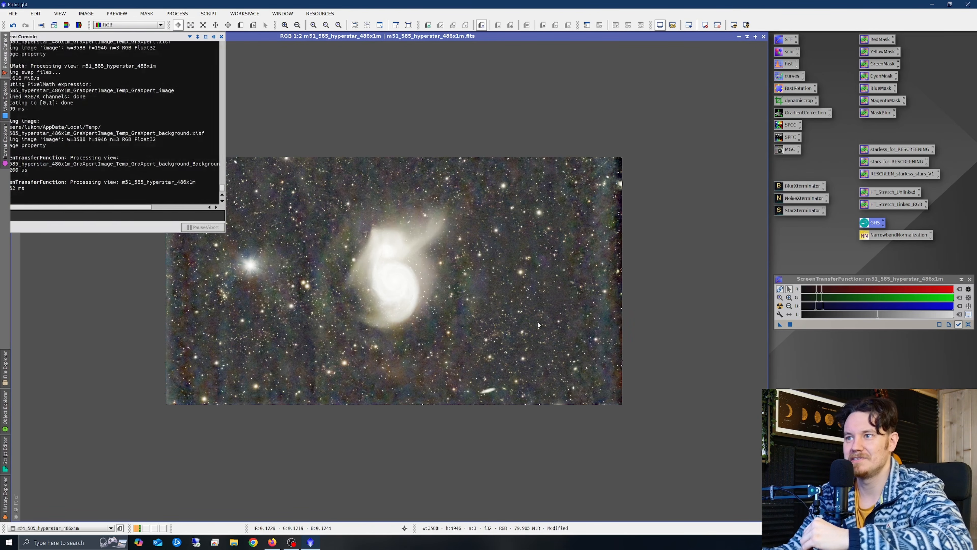
# - Reset the screen stretch and undo/redo PixelMath to compare before and after
pyautogui.click(968, 324)
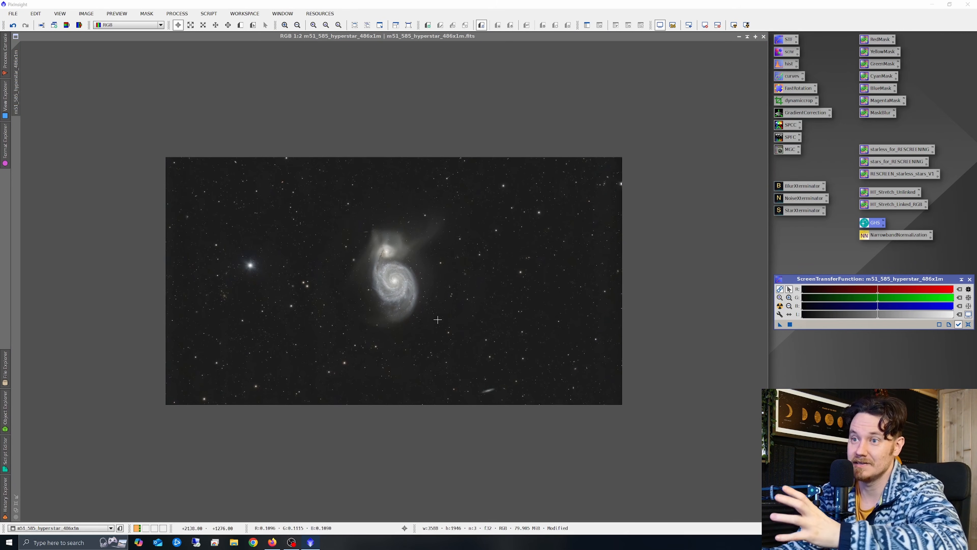
pyautogui.rightClick(452, 282)
pyautogui.click(466, 291)
pyautogui.rightClick(532, 283)
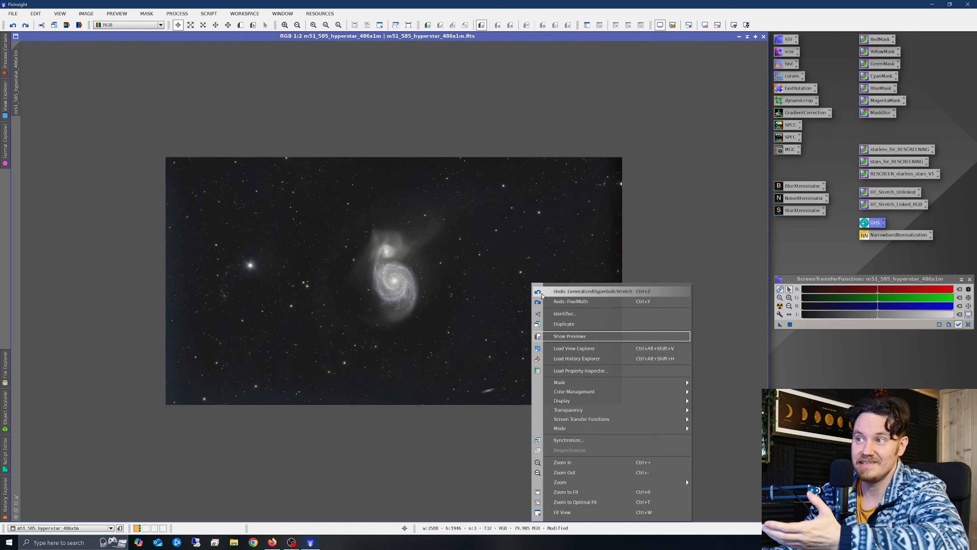
pyautogui.click(556, 304)
# - Zoom in and out to inspect the spiral arms and companion galaxy
pyautogui.scroll(2, 240, 294)
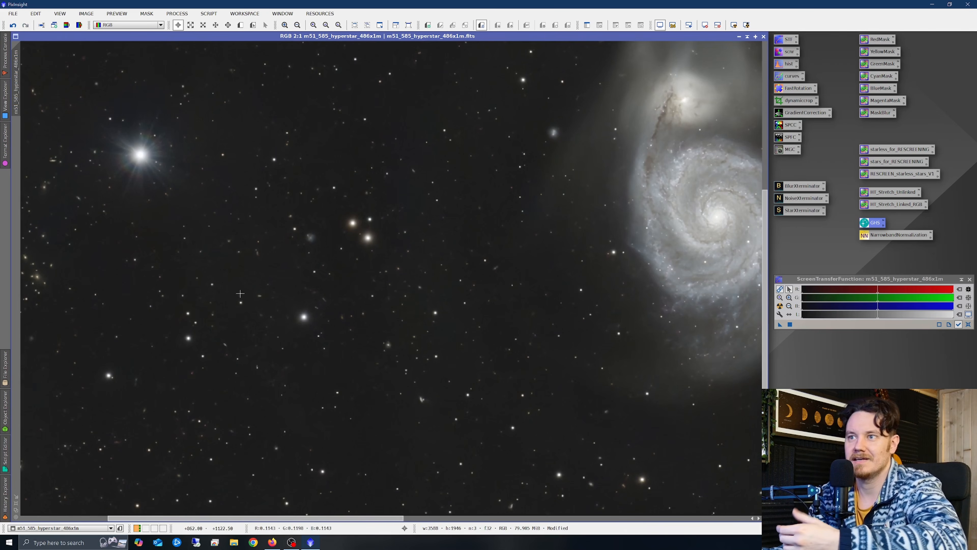
pyautogui.scroll(1, 199, 275)
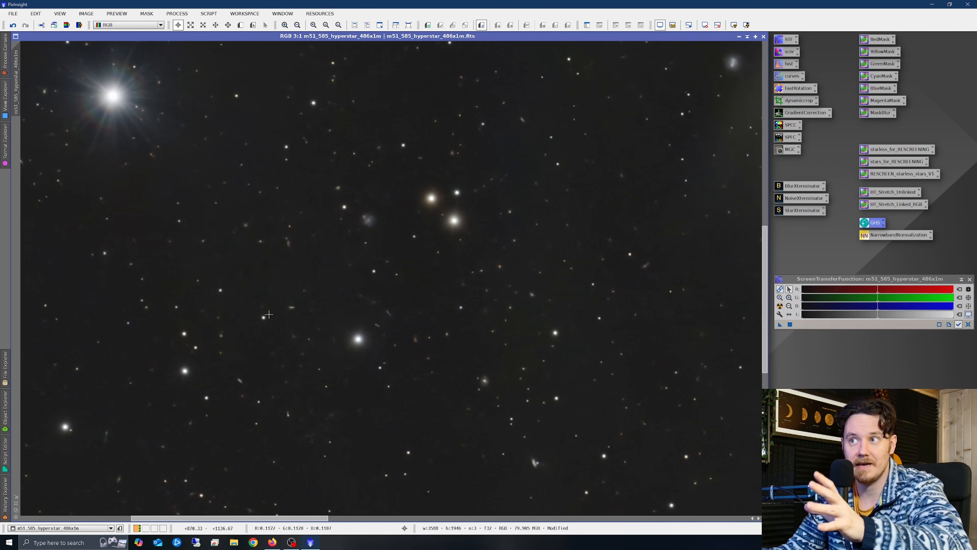
pyautogui.scroll(-2, 279, 322)
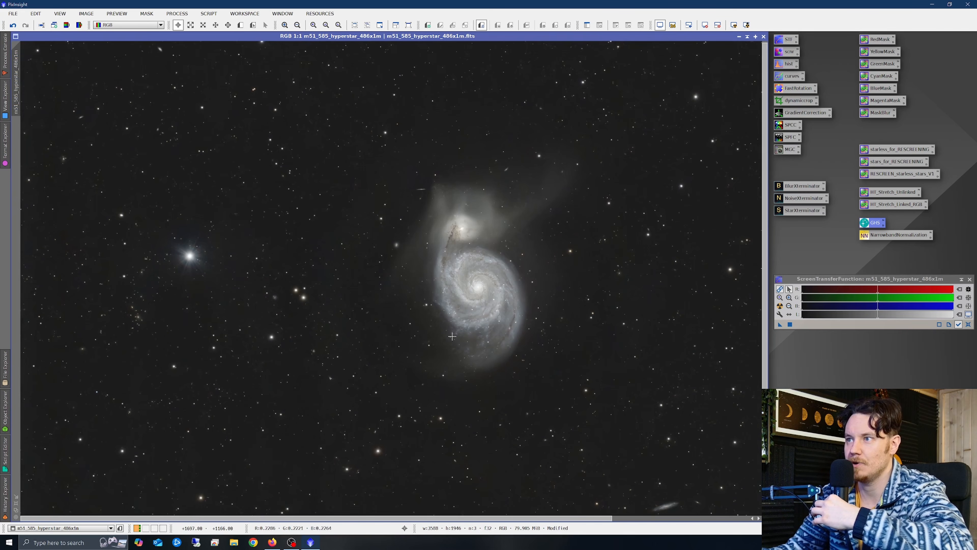
pyautogui.scroll(-2, 452, 336)
pyautogui.scroll(2, 393, 286)
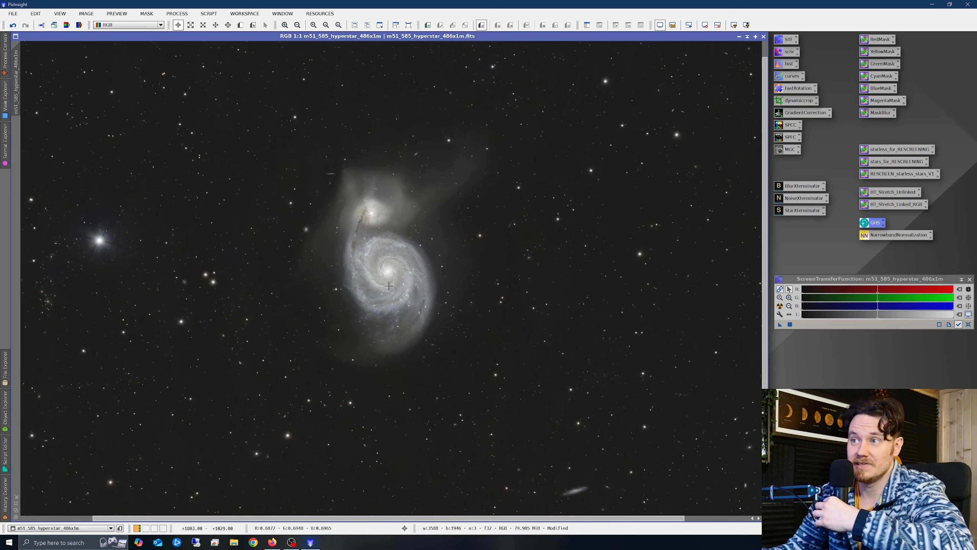
pyautogui.scroll(1, 389, 286)
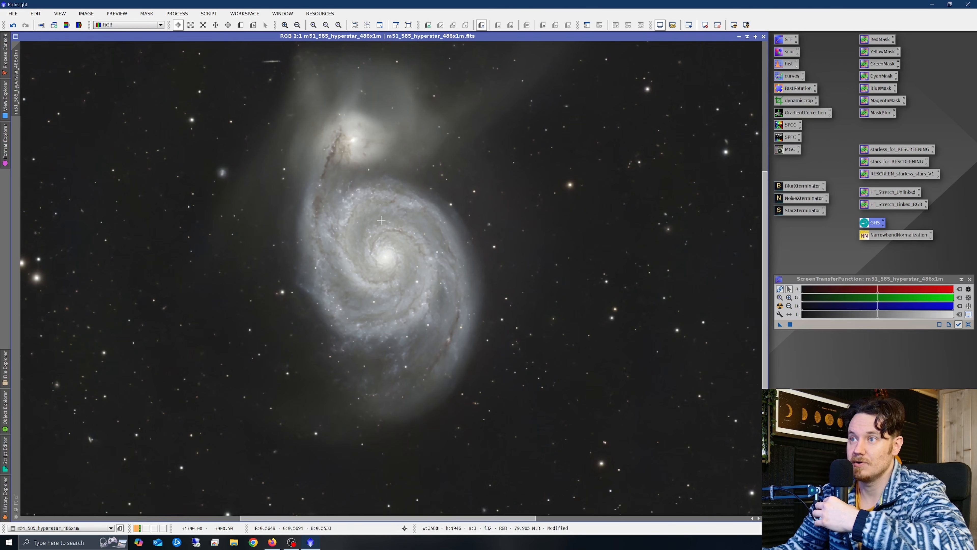
pyautogui.scroll(-2, 381, 220)
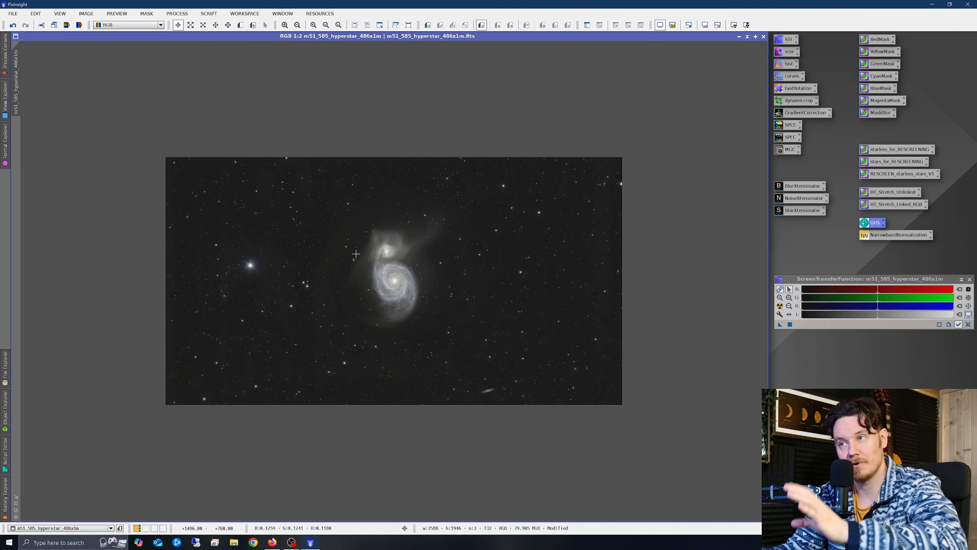
pyautogui.scroll(2, 432, 308)
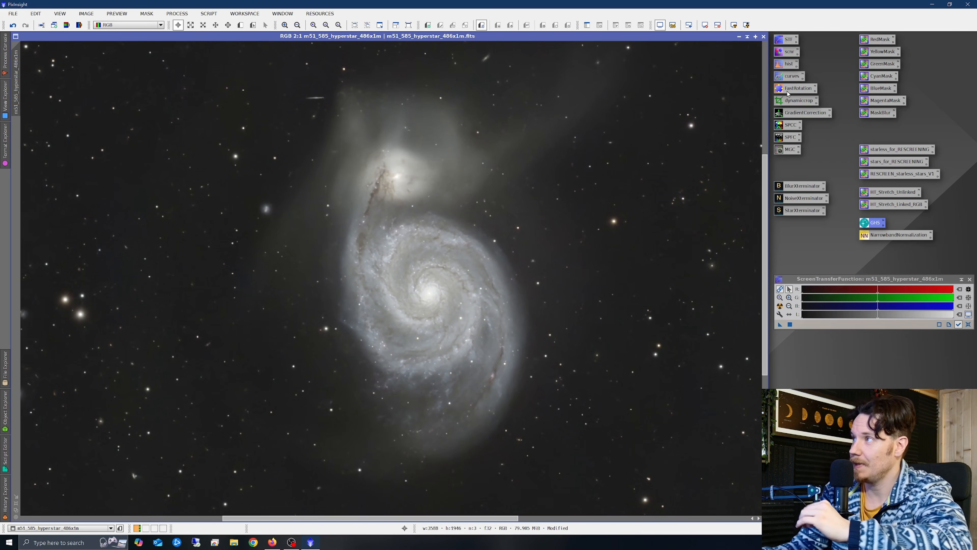
# - Lift the CurvesTransformation saturation curve (0.44233 to 0.55590) with live preview, apply it, then reset and close
pyautogui.doubleClick(789, 77)
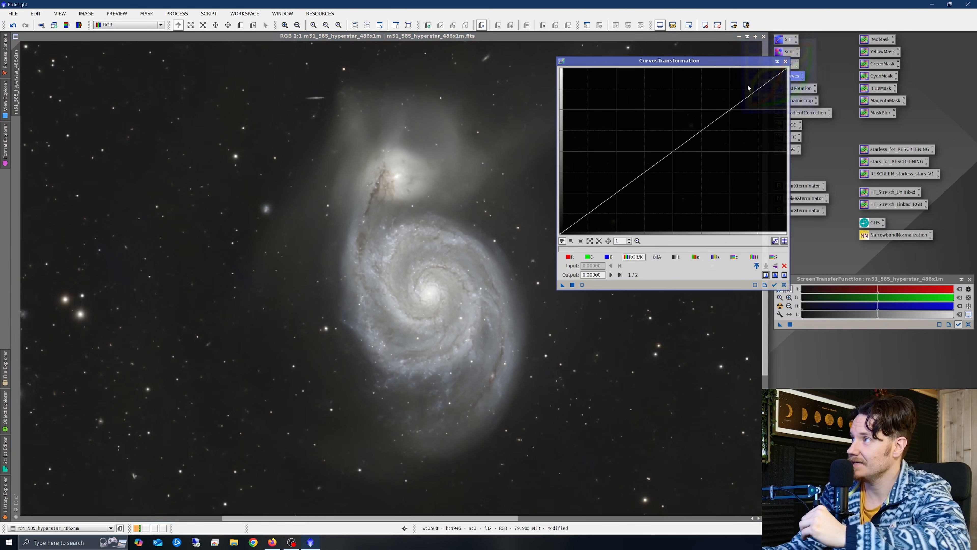
pyautogui.click(583, 285)
pyautogui.click(777, 258)
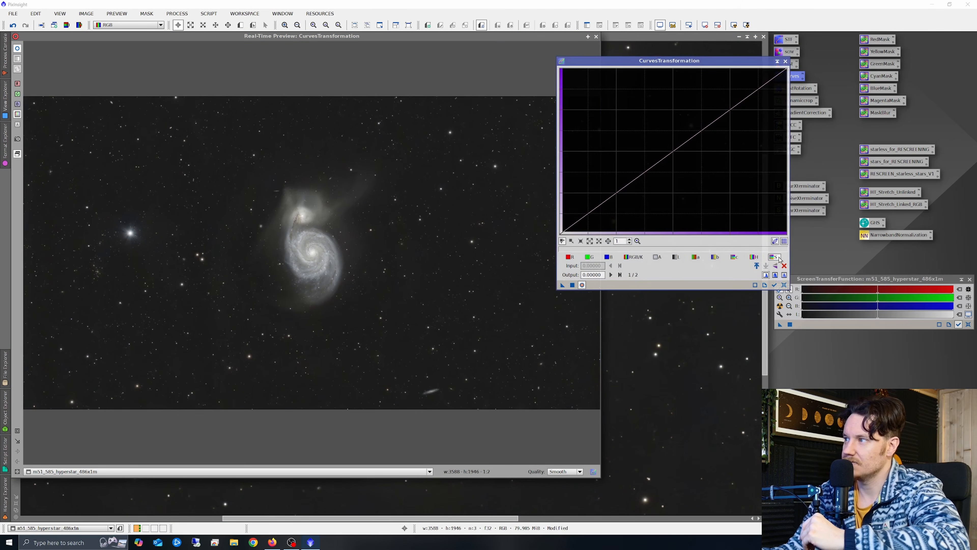
pyautogui.moveTo(654, 164); pyautogui.dragTo(621, 111)
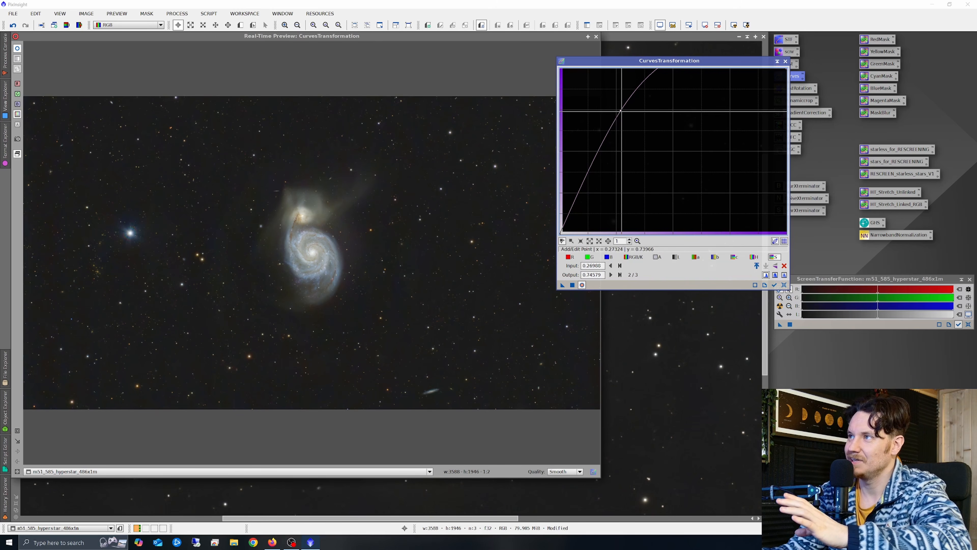
pyautogui.moveTo(621, 111); pyautogui.dragTo(660, 141)
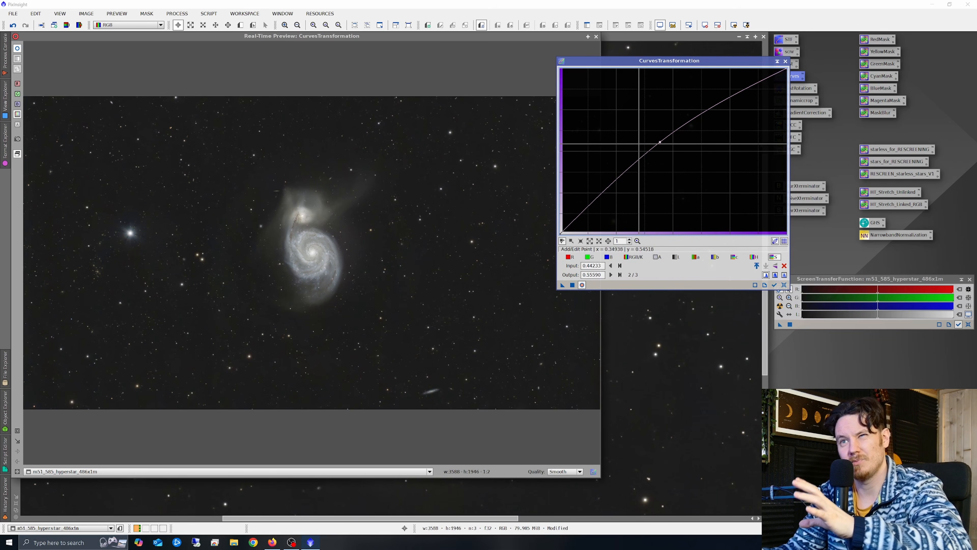
pyautogui.click(573, 287)
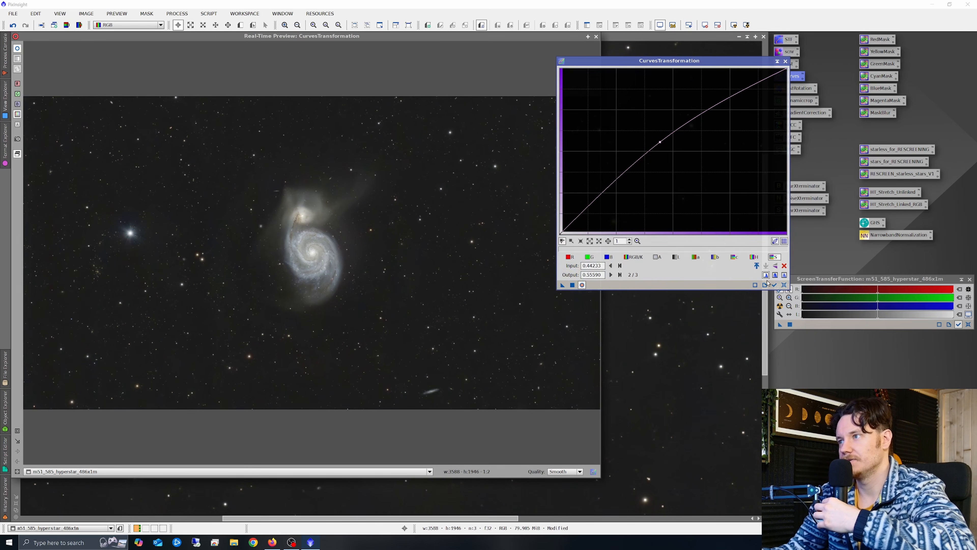
pyautogui.click(784, 284)
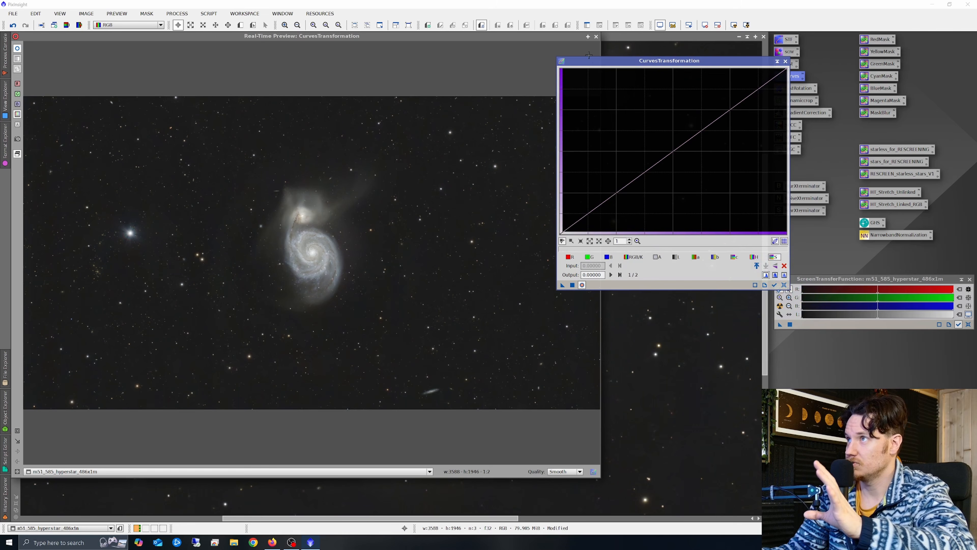
pyautogui.click(596, 36)
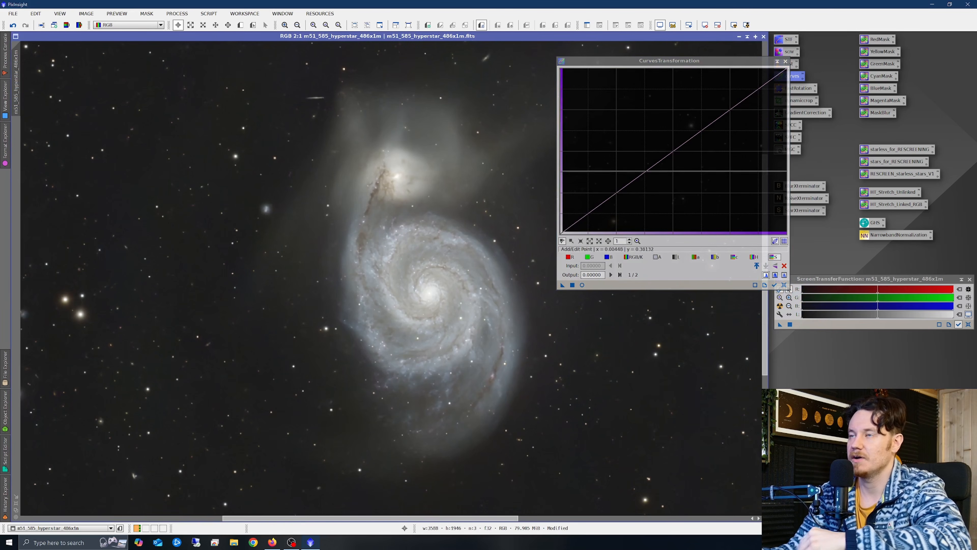
pyautogui.click(785, 61)
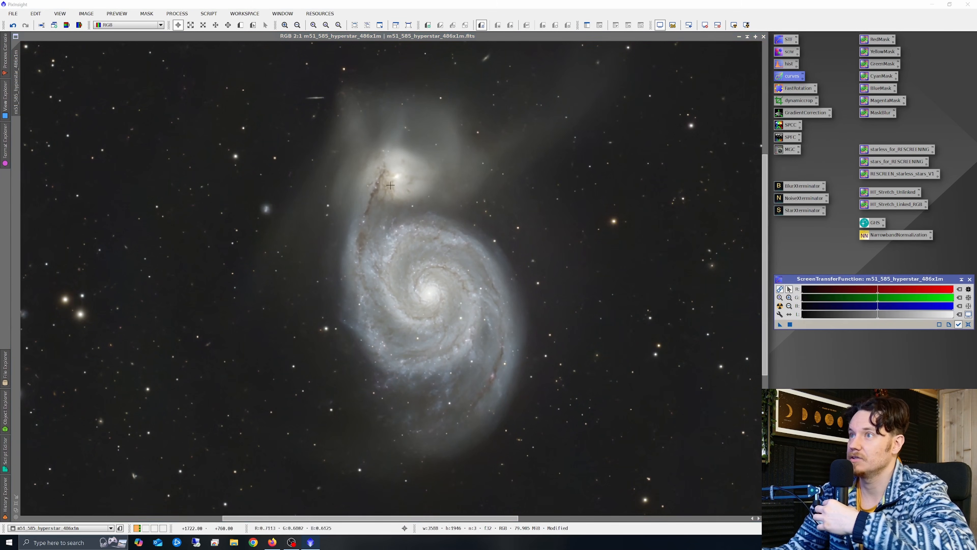
# - Try SCNR green removal on the M51 image as a first pass
pyautogui.scroll(1, 393, 134)
pyautogui.scroll(-1, 514, 168)
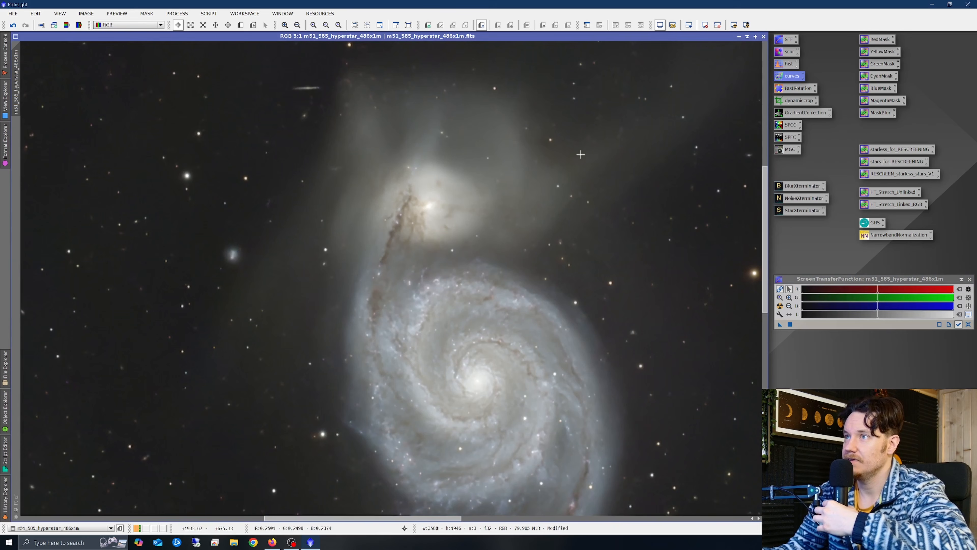
pyautogui.moveTo(764, 210); pyautogui.dragTo(765, 199)
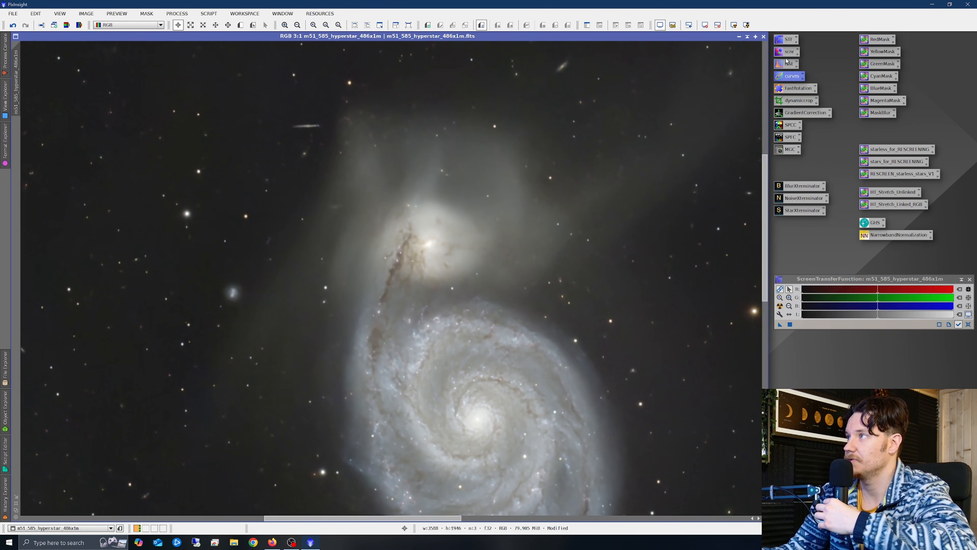
pyautogui.doubleClick(787, 52)
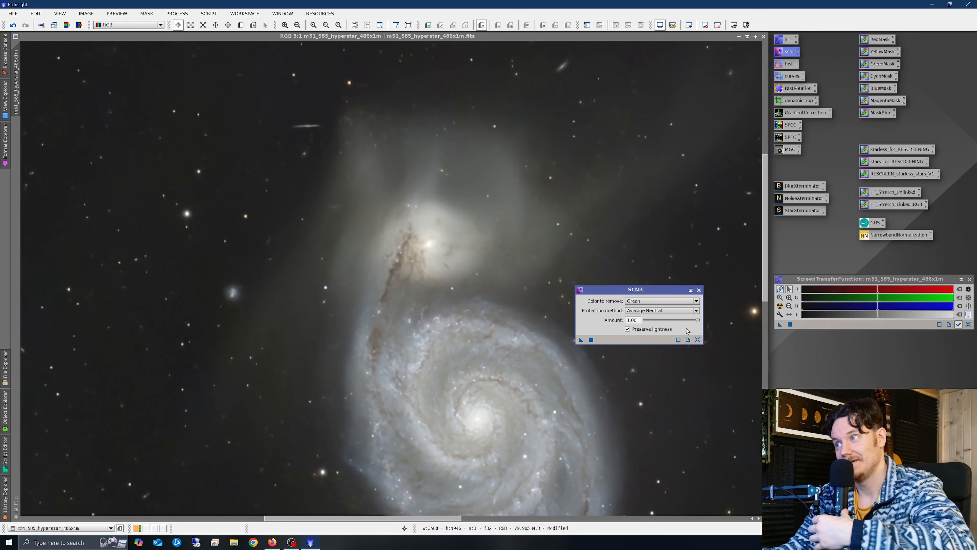
pyautogui.moveTo(698, 320)
pyautogui.mouseDown()
pyautogui.moveTo(683, 323)
pyautogui.moveTo(699, 326)
pyautogui.mouseUp()
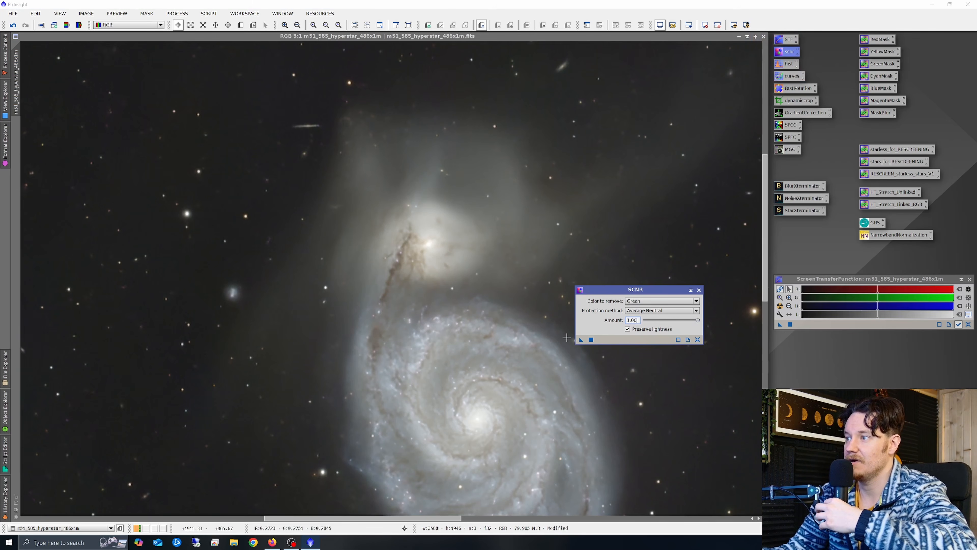
pyautogui.moveTo(581, 339); pyautogui.dragTo(551, 315)
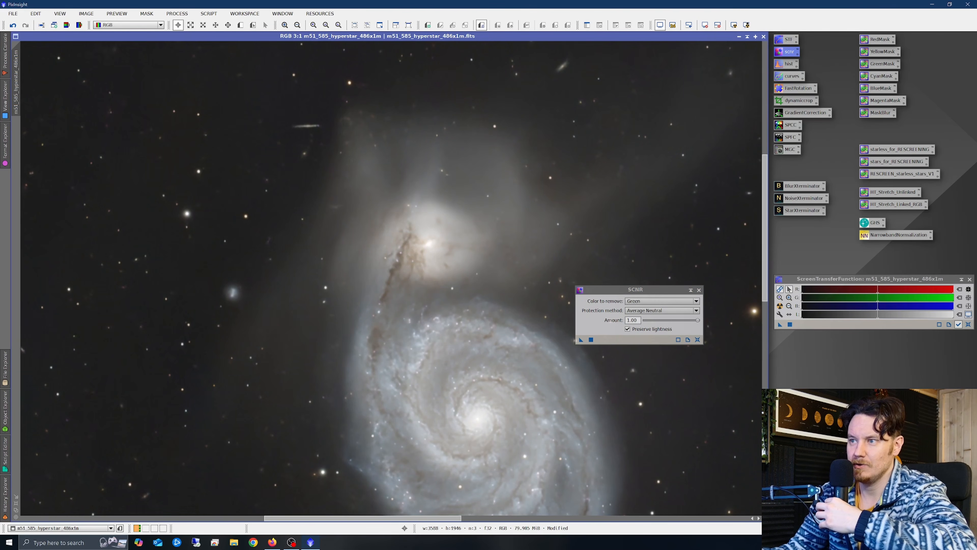
# - Undo the first pass and reapply SCNR Green at amount 0.50, then zoom out to 1:2
pyautogui.rightClick(467, 224)
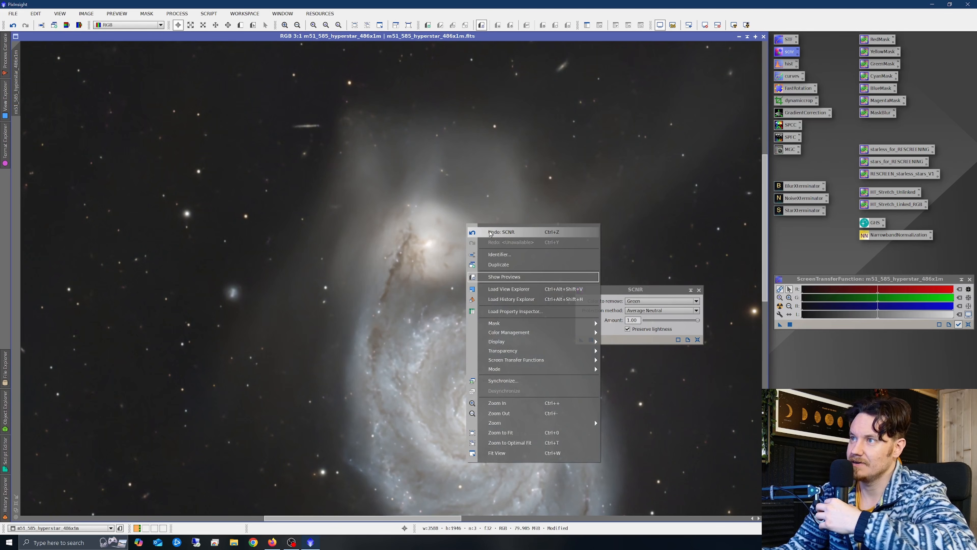
pyautogui.click(490, 232)
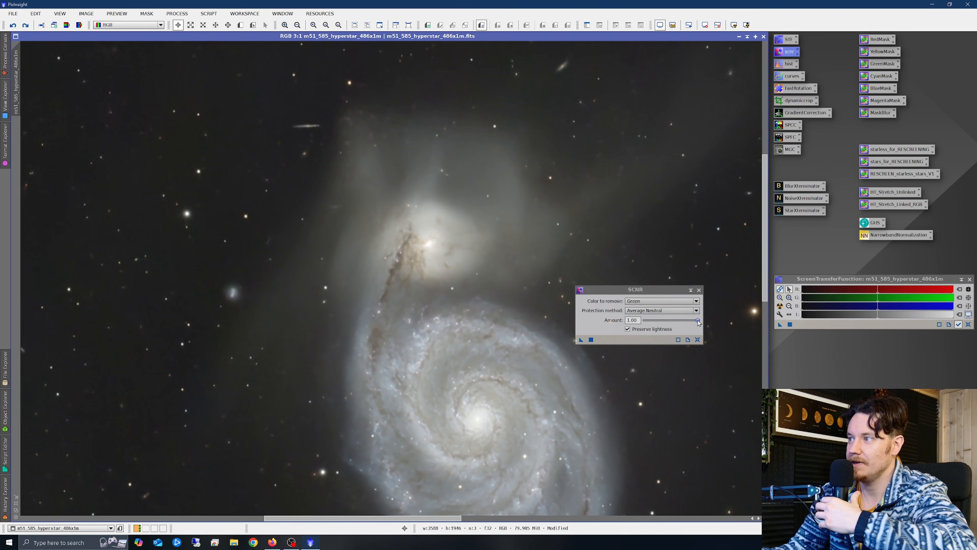
pyautogui.moveTo(698, 322); pyautogui.dragTo(671, 322)
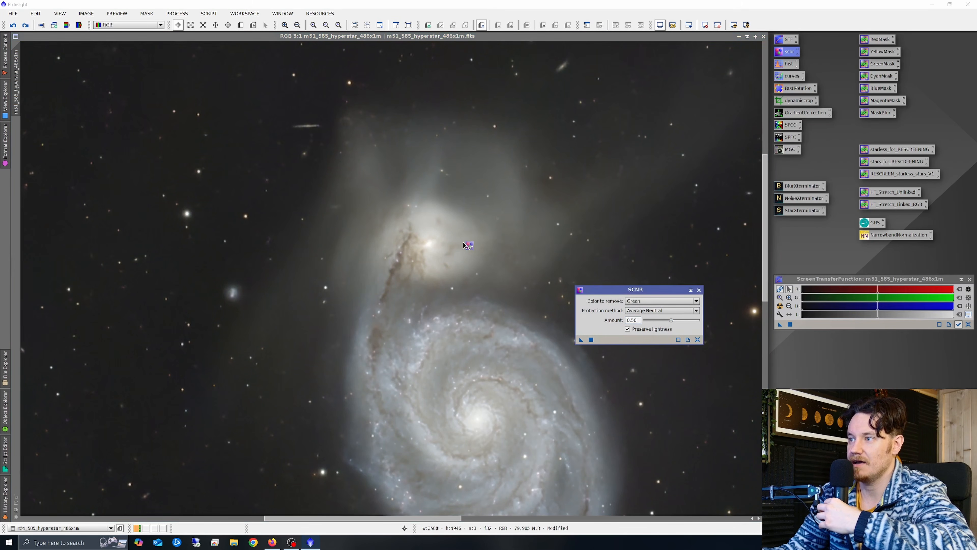
pyautogui.click(465, 246)
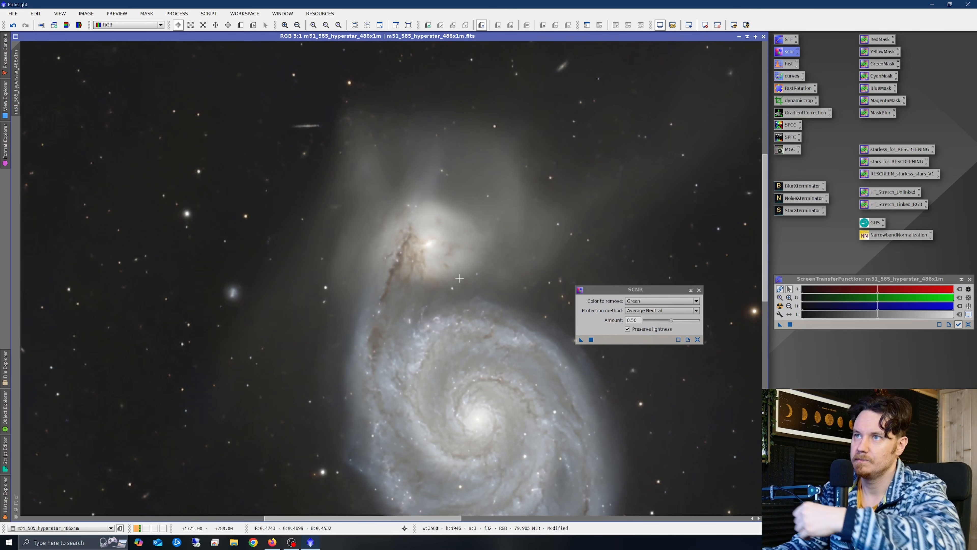
pyautogui.scroll(-1, 528, 297)
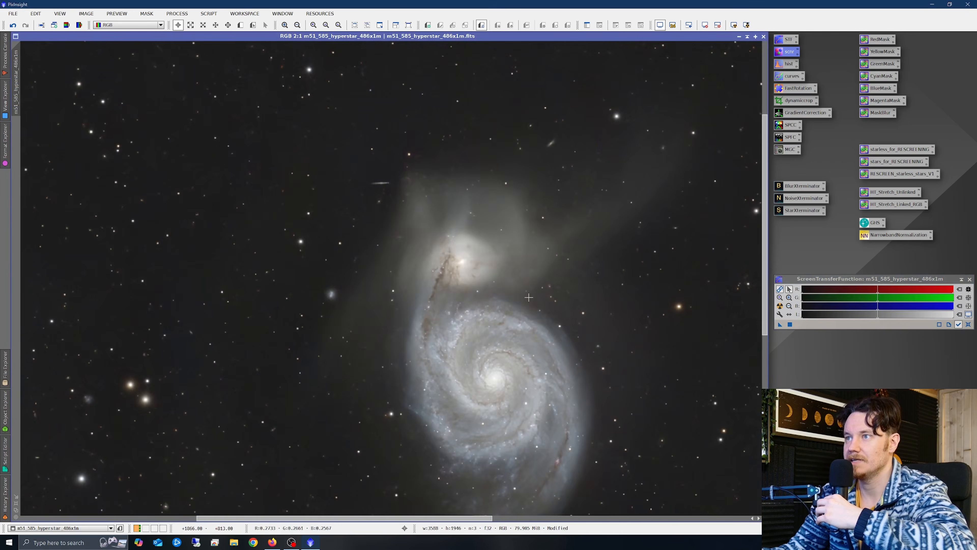
pyautogui.scroll(-2, 529, 297)
pyautogui.scroll(1, 396, 272)
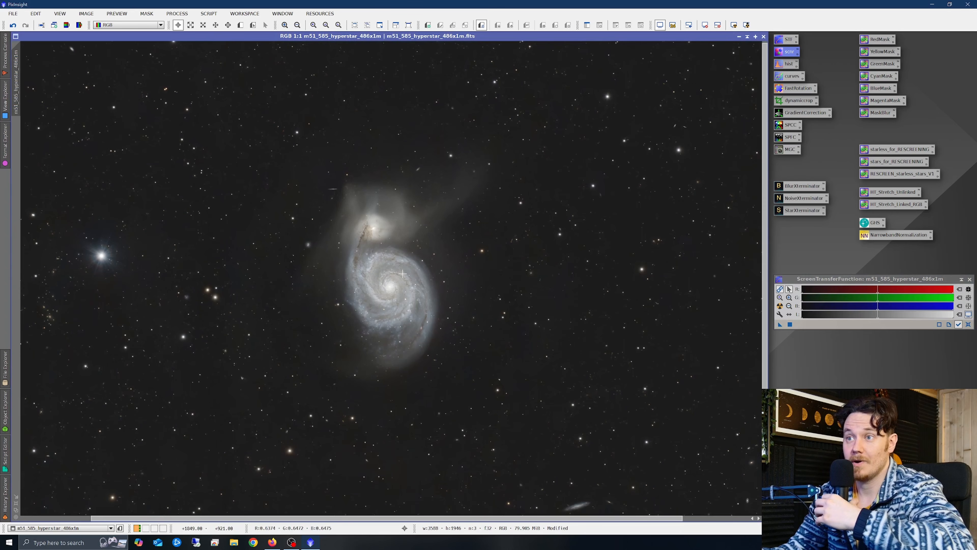
pyautogui.scroll(-1, 401, 276)
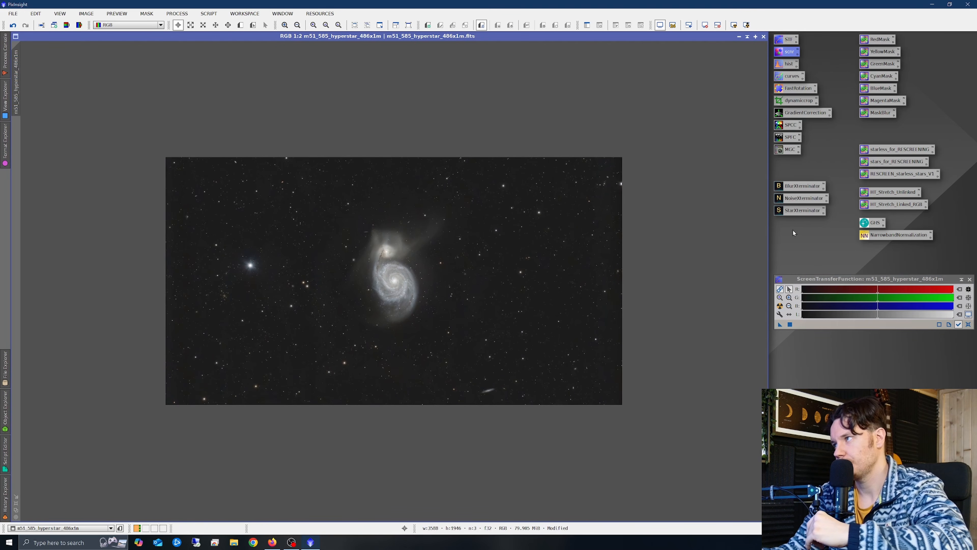
# - Run StarXTerminator on M51 with Generate Star Image on, then move the stars window aside
pyautogui.doubleClick(796, 211)
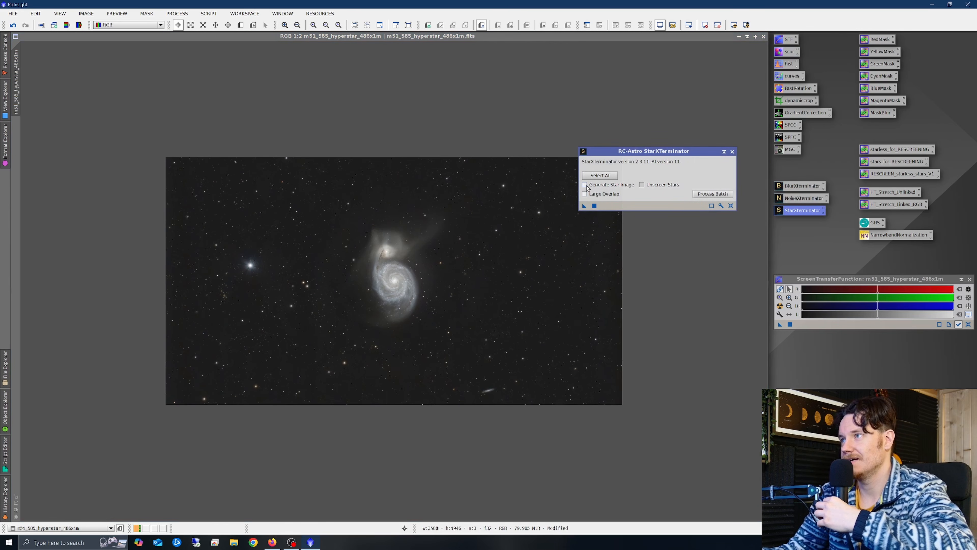
pyautogui.click(585, 185)
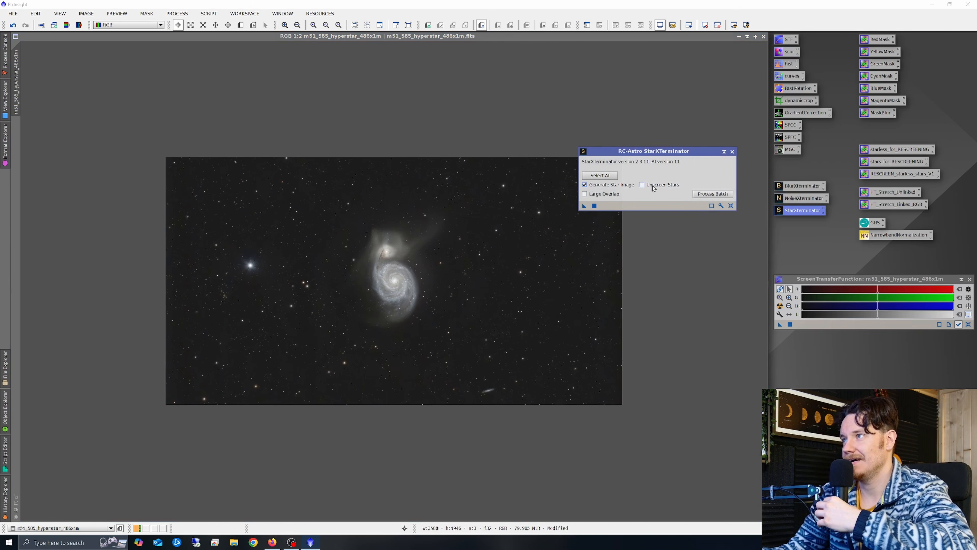
pyautogui.click(584, 206)
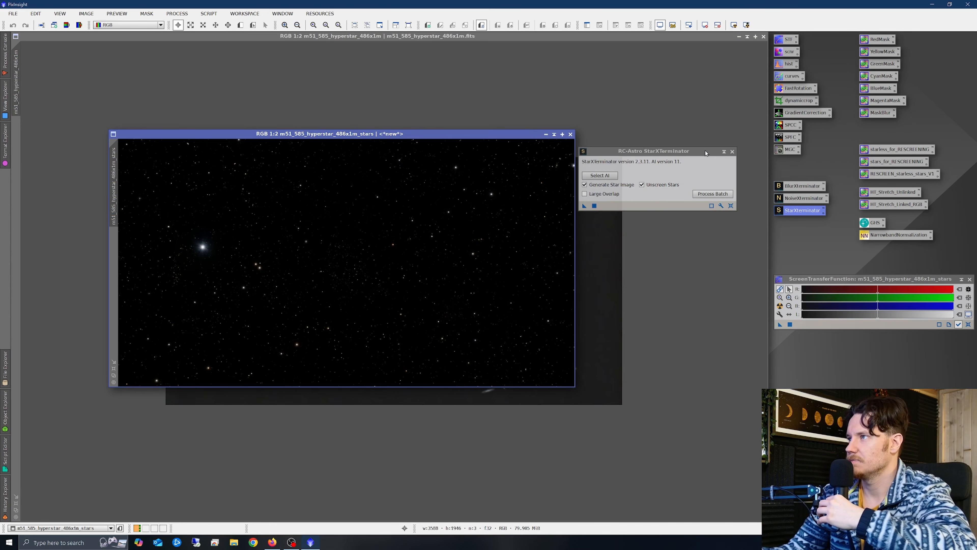
pyautogui.click(732, 151)
pyautogui.moveTo(446, 135)
pyautogui.mouseDown()
pyautogui.moveTo(486, 373)
pyautogui.moveTo(520, 399)
pyautogui.moveTo(524, 425)
pyautogui.moveTo(422, 182)
pyautogui.moveTo(440, 134)
pyautogui.mouseUp()
pyautogui.scroll(2, 270, 279)
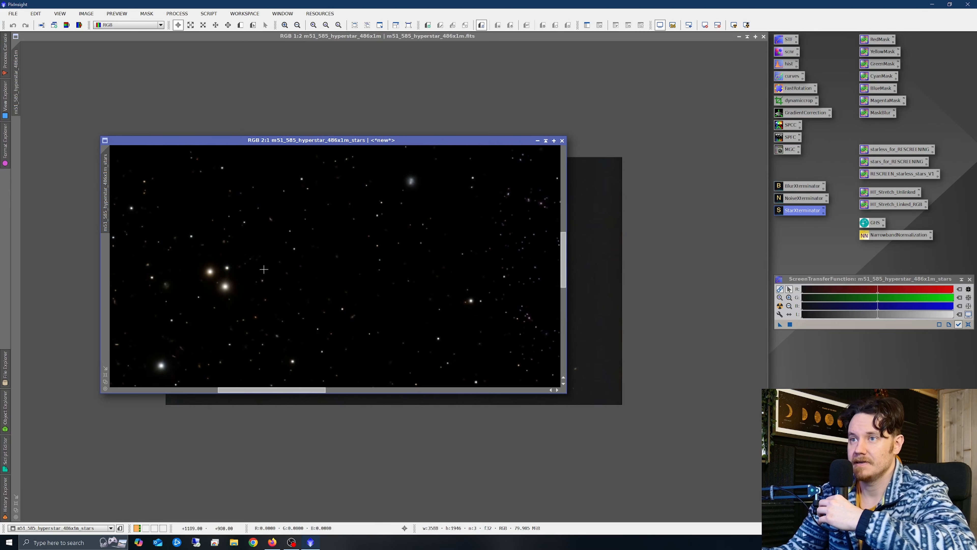
pyautogui.scroll(1, 191, 286)
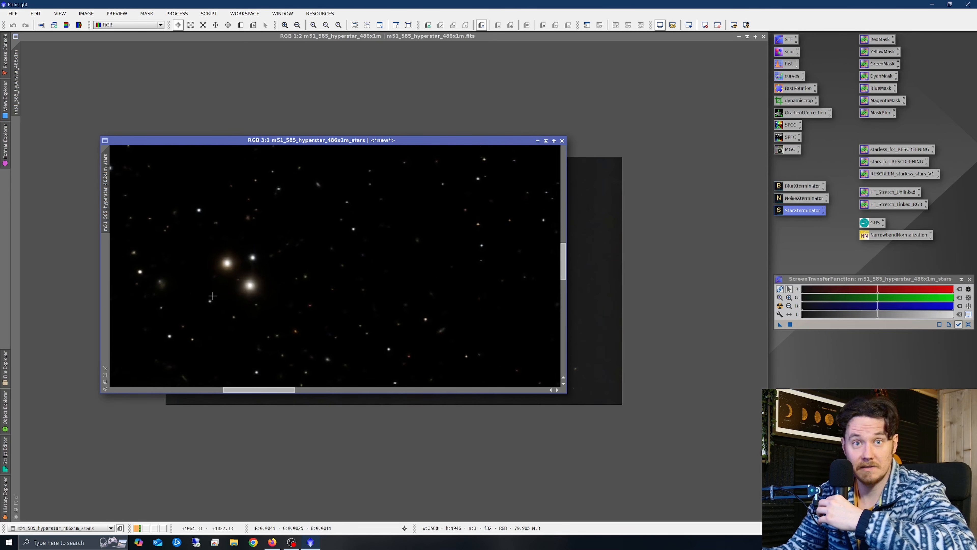
# - Bow a Curves point up to lift input 0.20106 to output 0.62320, checking stars in Real-Time Preview
pyautogui.doubleClick(795, 76)
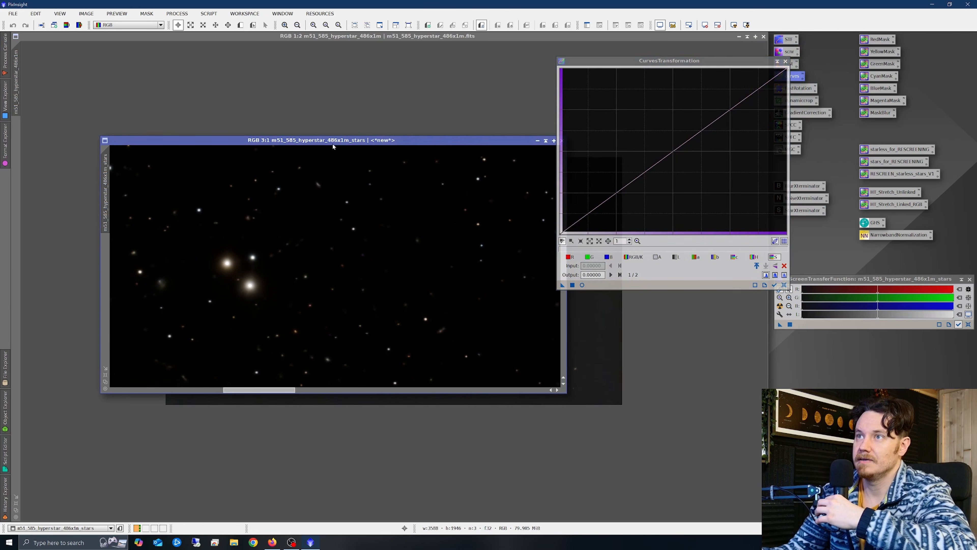
pyautogui.click(582, 285)
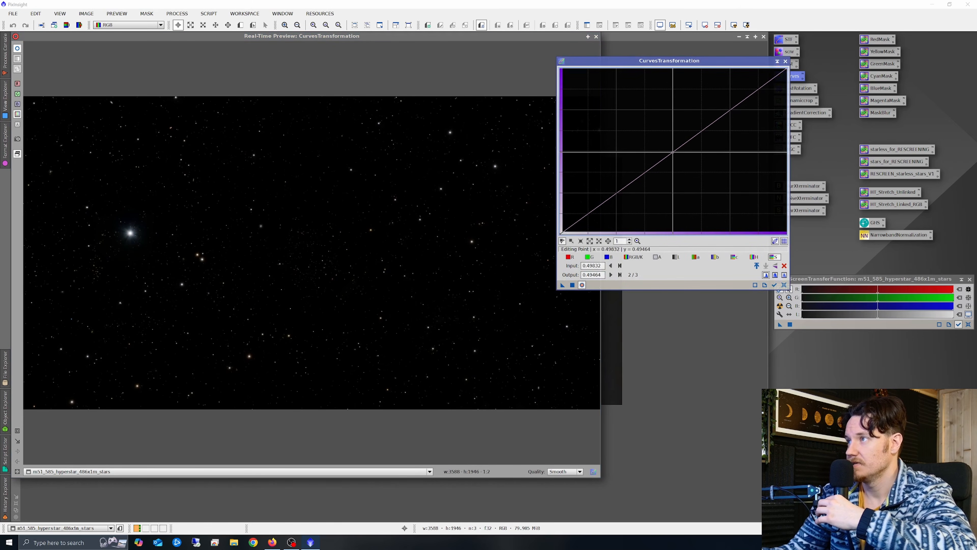
pyautogui.moveTo(629, 183); pyautogui.dragTo(623, 126)
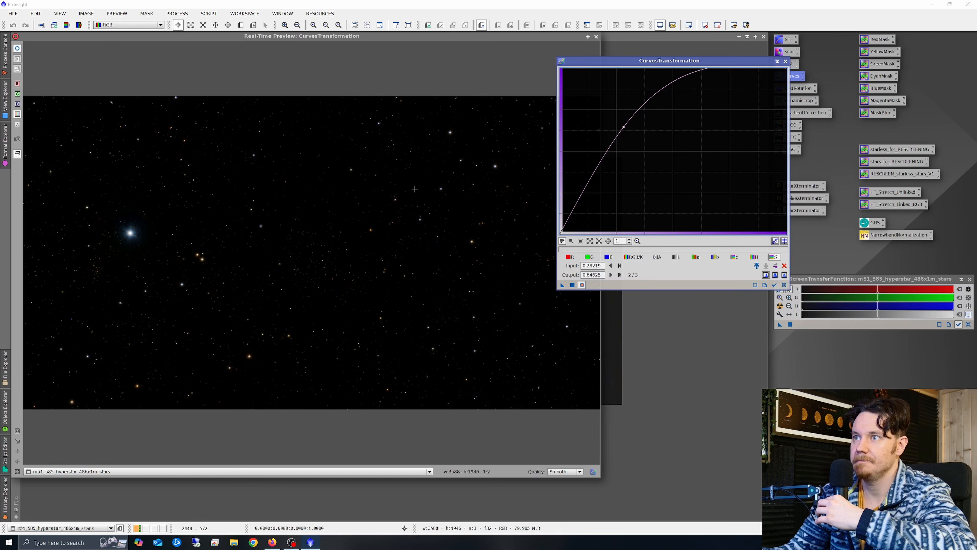
pyautogui.click(30, 403)
pyautogui.scroll(1, 271, 316)
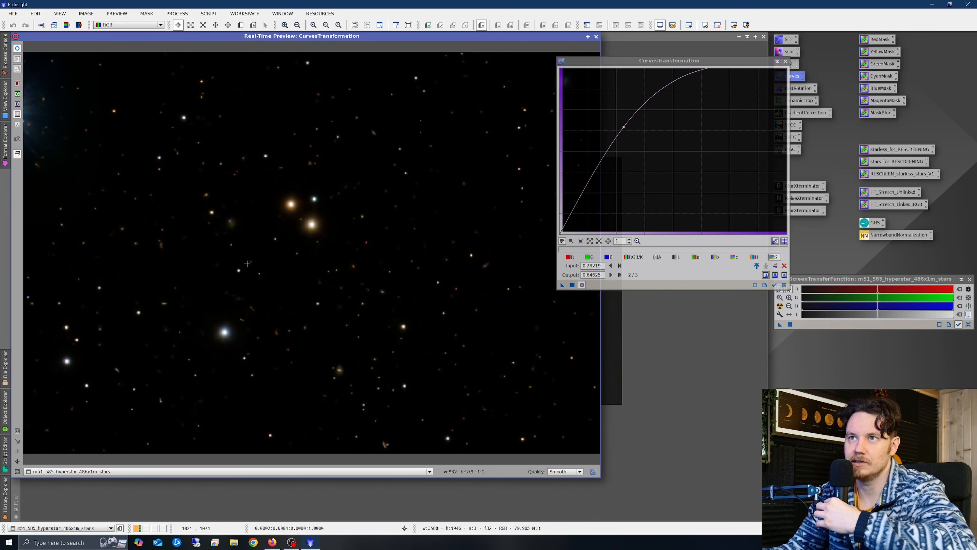
pyautogui.moveTo(623, 126); pyautogui.dragTo(624, 131)
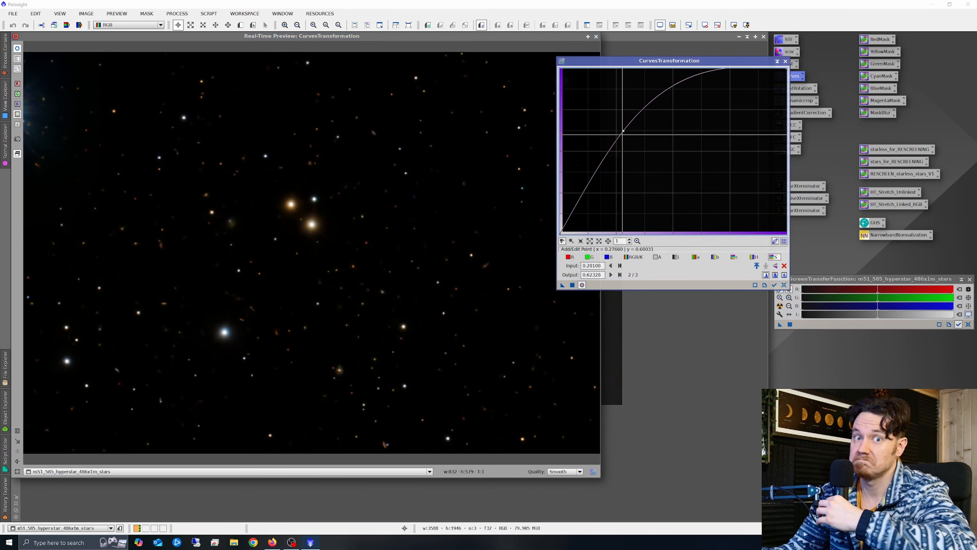
# - Apply the curve to the stars image, then reset and close Curves and the preview
pyautogui.click(572, 285)
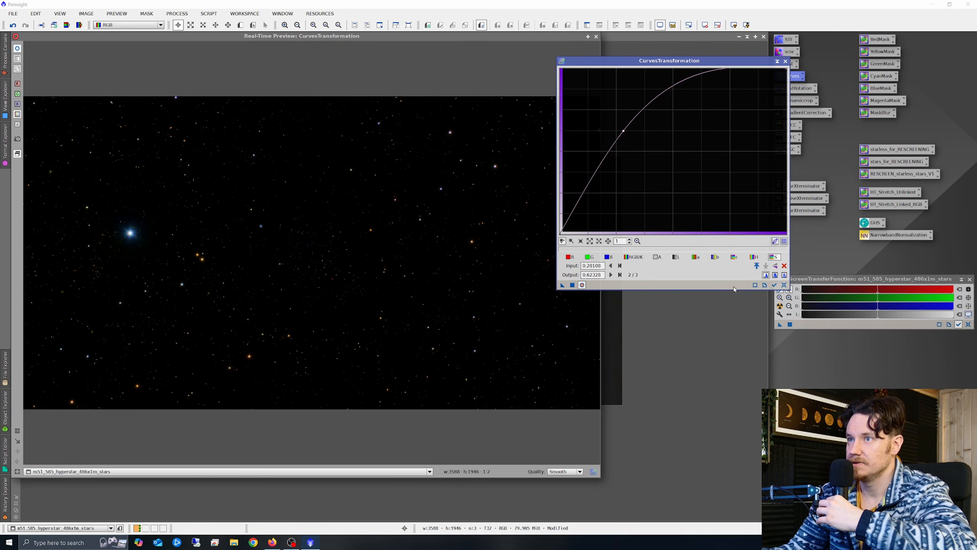
pyautogui.click(784, 285)
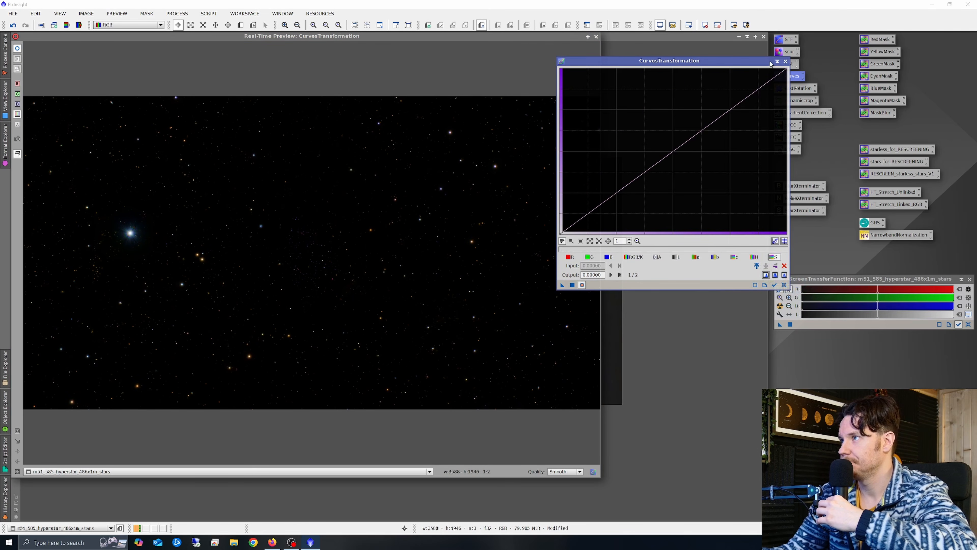
pyautogui.click(785, 61)
pyautogui.click(597, 36)
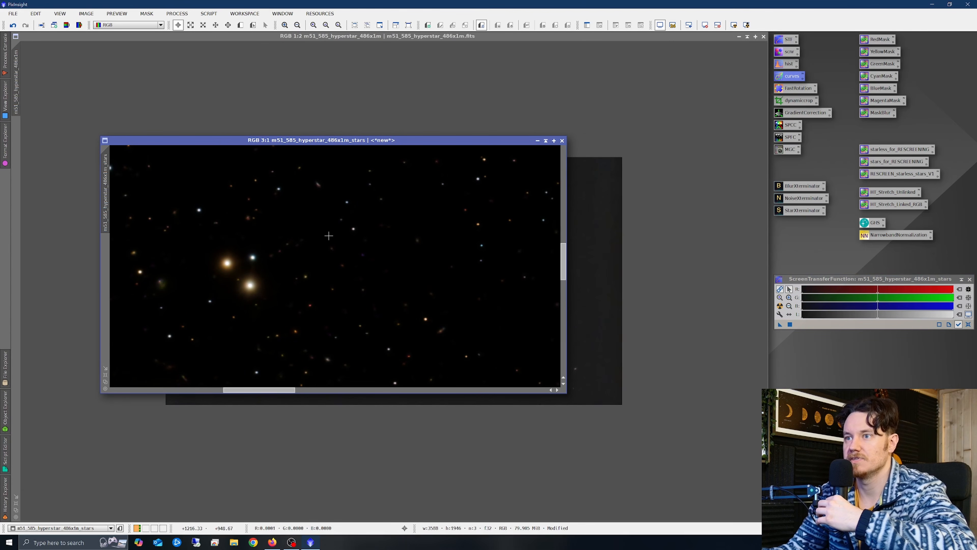
# - Move the stars image to the lower right and bring the starless M51 galaxy forward
pyautogui.moveTo(256, 142); pyautogui.dragTo(543, 406)
pyautogui.scroll(-1, 522, 330)
pyautogui.scroll(-2, 522, 329)
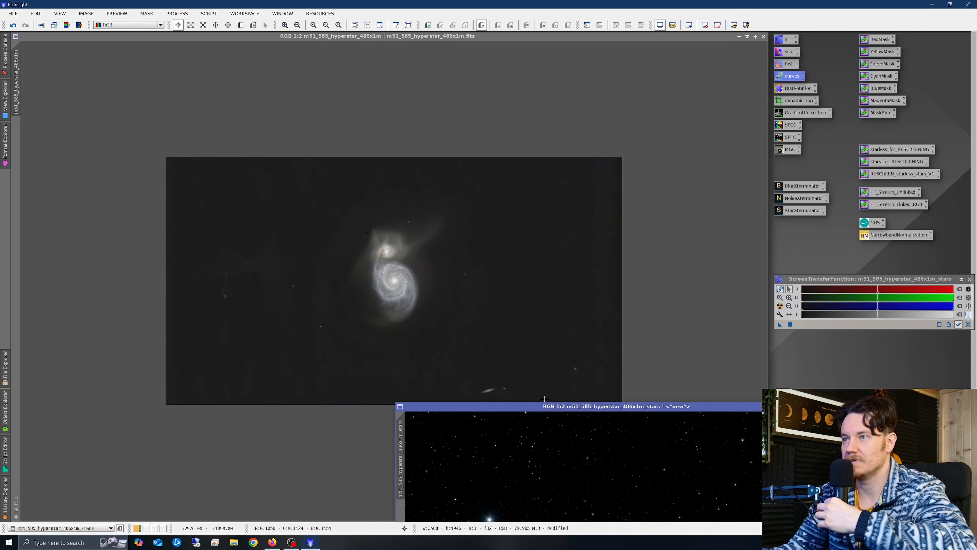
pyautogui.click(656, 188)
pyautogui.scroll(1, 413, 286)
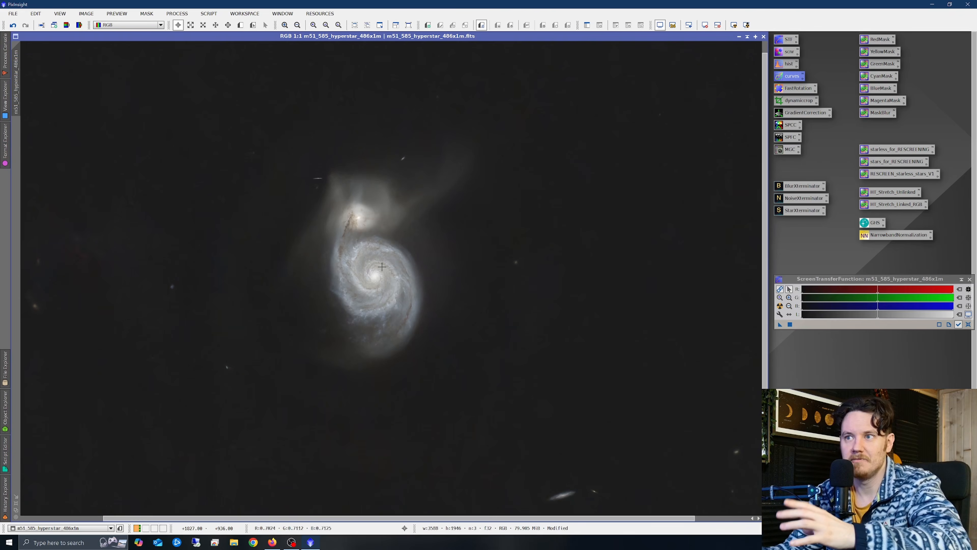
pyautogui.scroll(-1, 381, 266)
pyautogui.scroll(1, 381, 281)
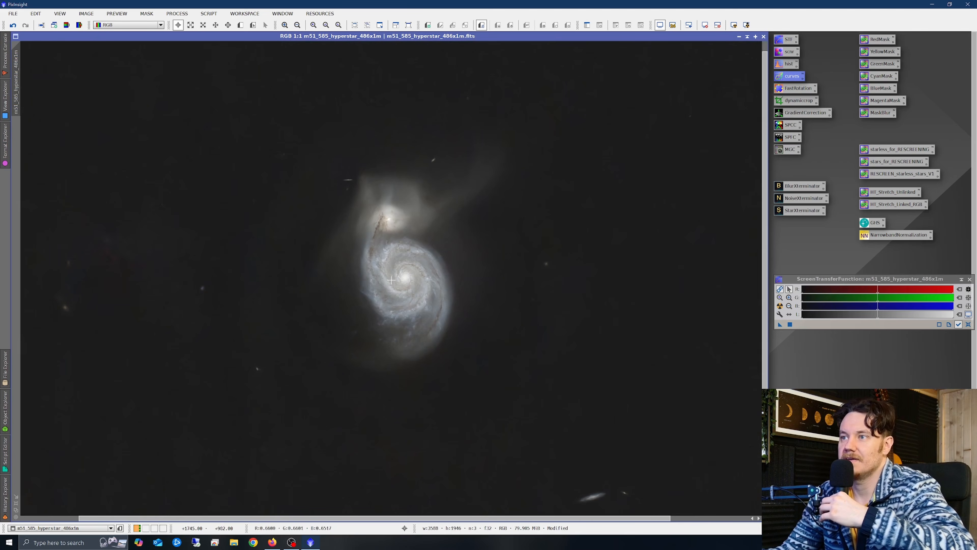
pyautogui.scroll(-1, 421, 258)
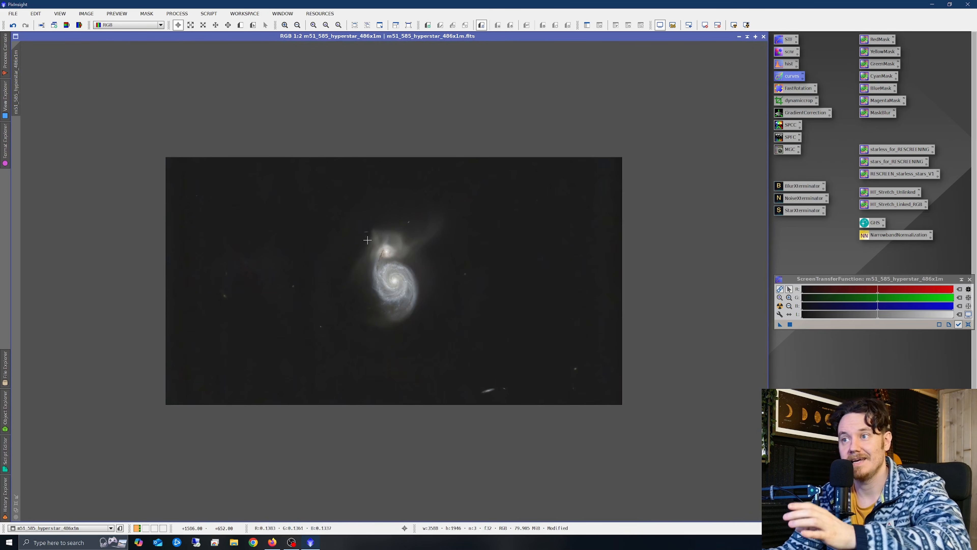
pyautogui.click(178, 15)
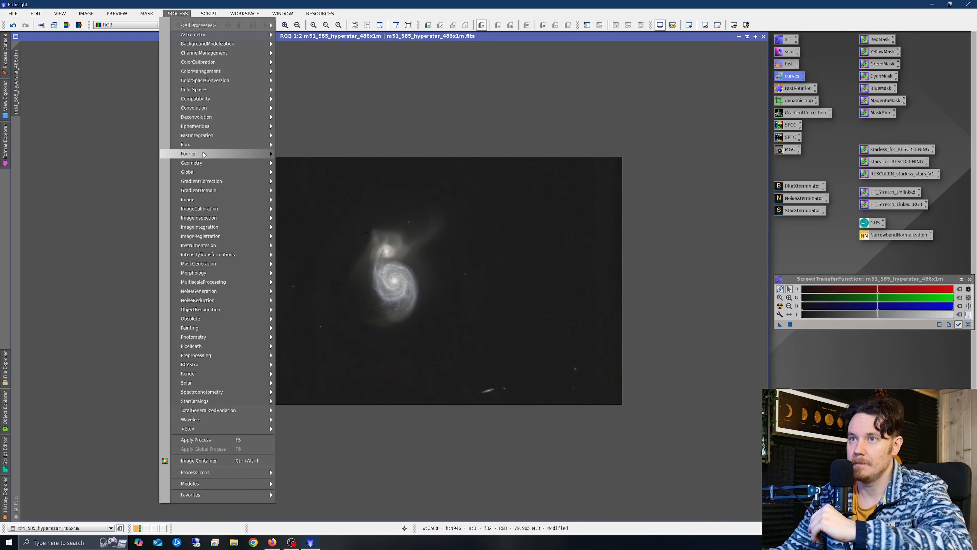
# - Create a blurred range_mask of the galaxy with lower limit 0.14 and smoothness 30.5
pyautogui.moveTo(233, 263)
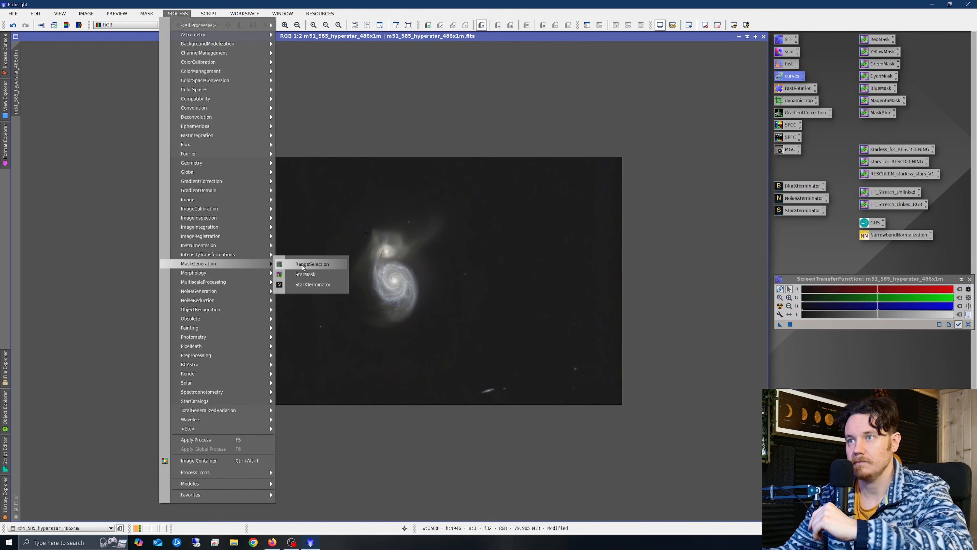
pyautogui.click(297, 264)
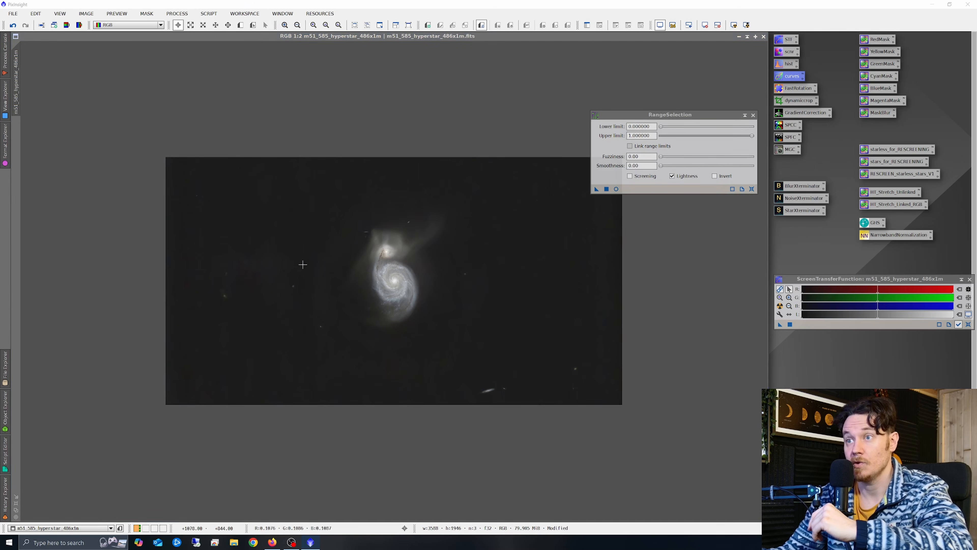
pyautogui.click(615, 189)
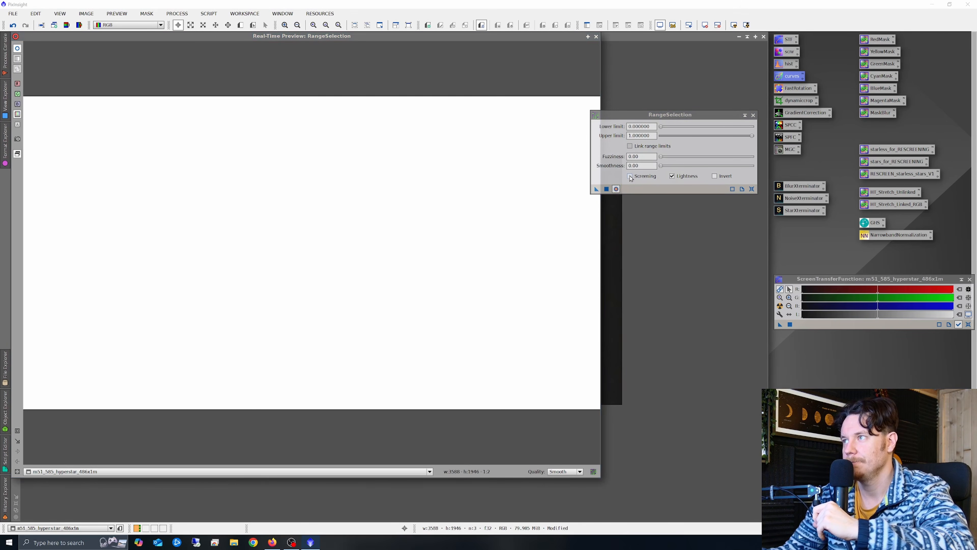
pyautogui.click(629, 176)
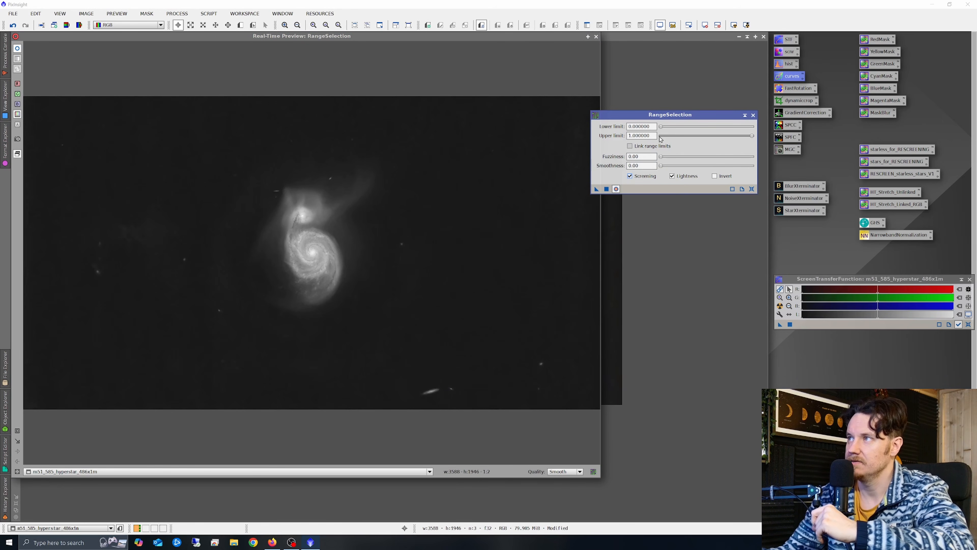
pyautogui.moveTo(660, 128); pyautogui.dragTo(688, 174)
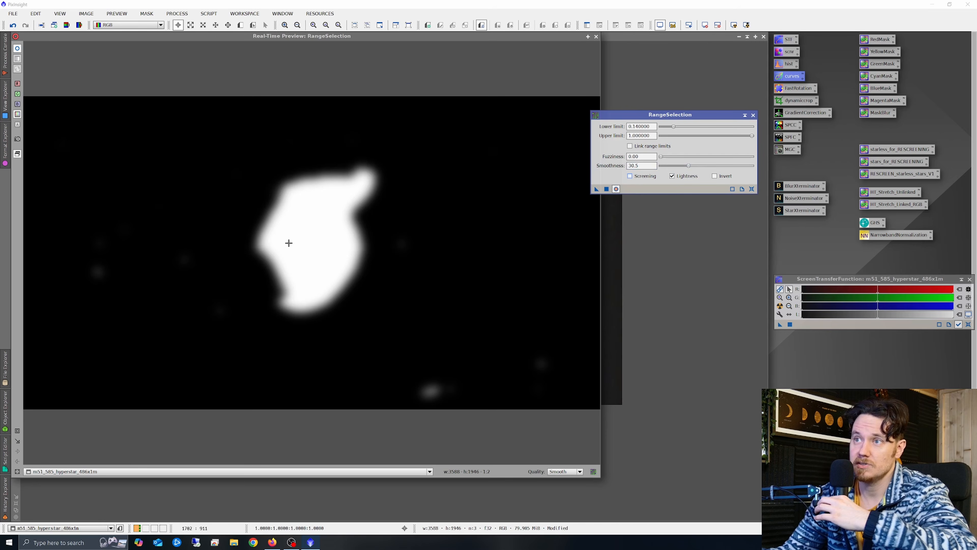
pyautogui.click(630, 176)
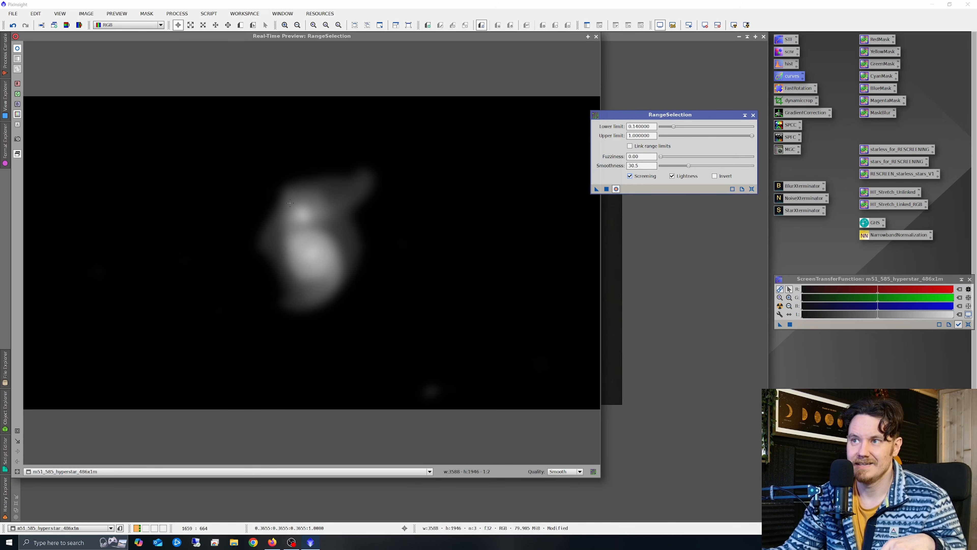
pyautogui.click(615, 189)
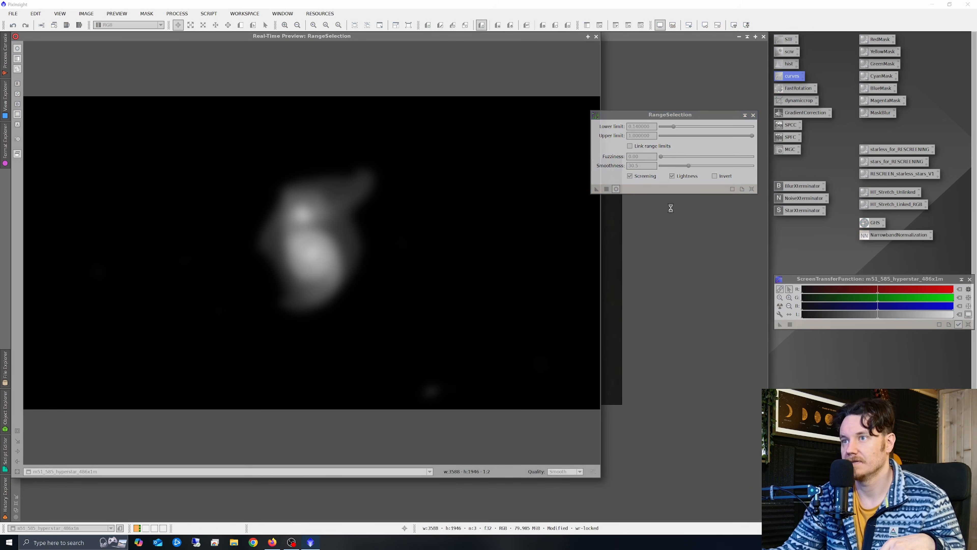
# - Close RangeSelection and its preview, then apply range_mask as a mask to the M51 image
pyautogui.click(752, 189)
pyautogui.click(596, 37)
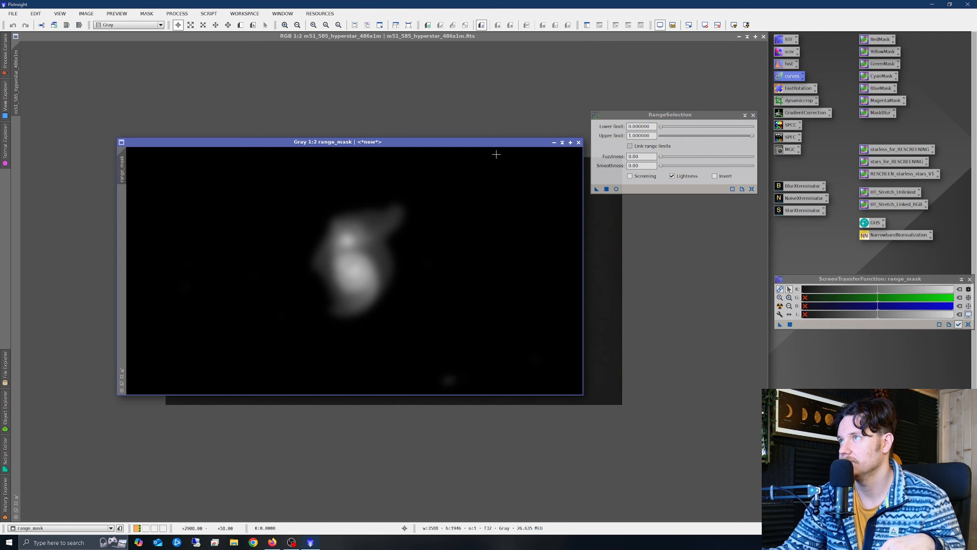
pyautogui.moveTo(293, 143); pyautogui.dragTo(422, 221)
pyautogui.click(753, 115)
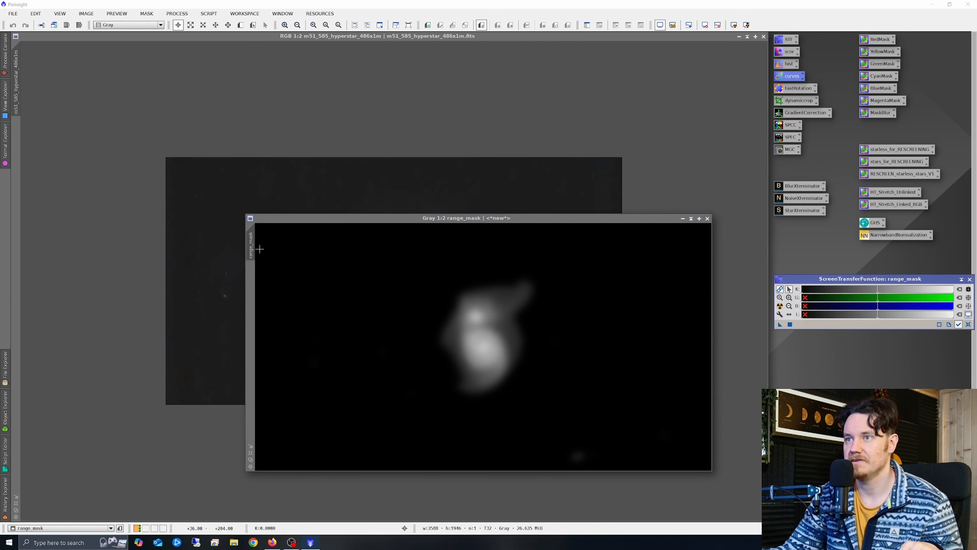
pyautogui.moveTo(254, 241); pyautogui.dragTo(16, 100)
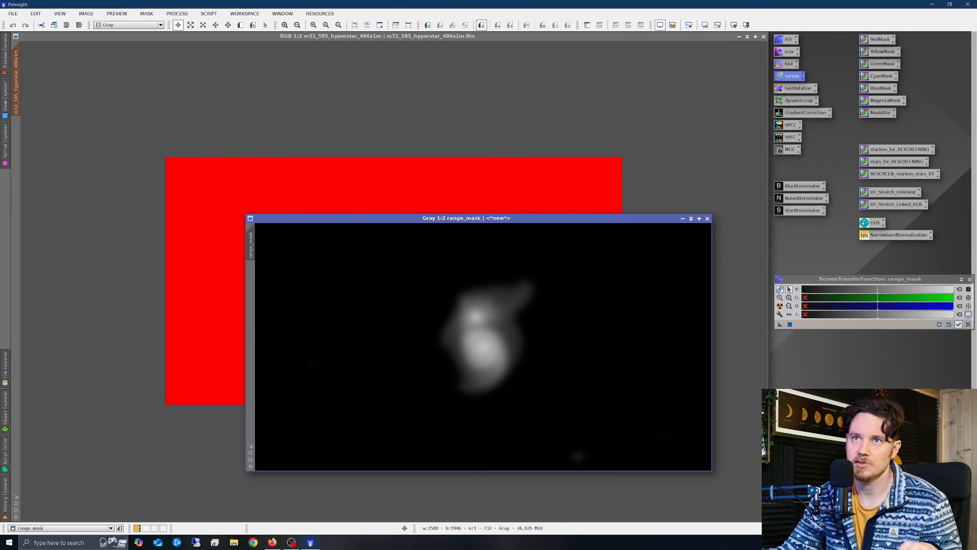
pyautogui.click(156, 126)
# - Raise the saturation curve and apply the boost to the galaxy three times
pyautogui.doubleClick(788, 75)
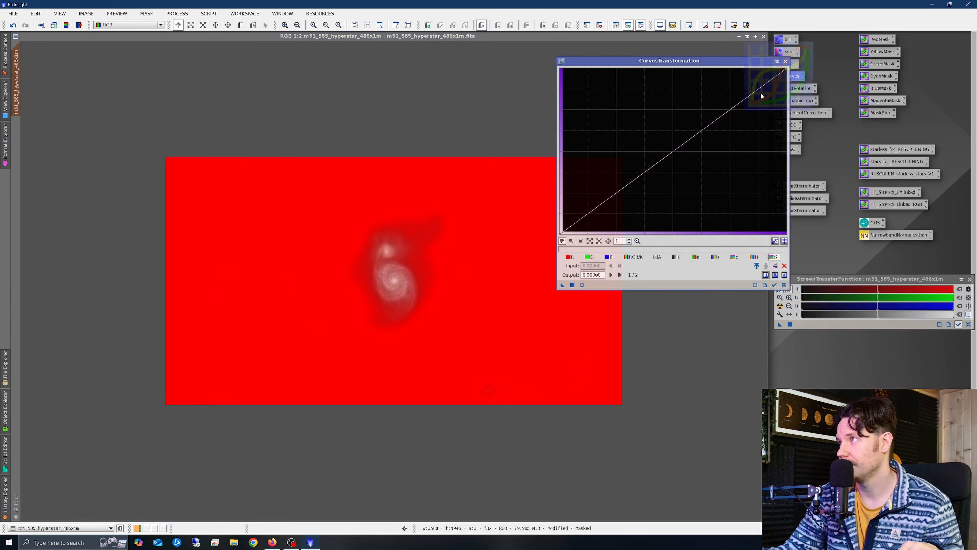
pyautogui.click(582, 285)
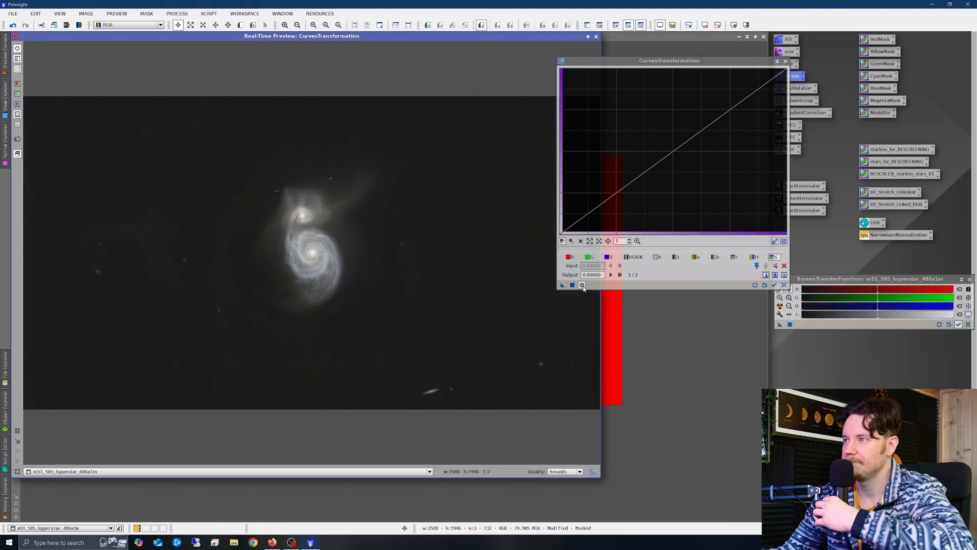
pyautogui.moveTo(674, 152); pyautogui.dragTo(636, 134)
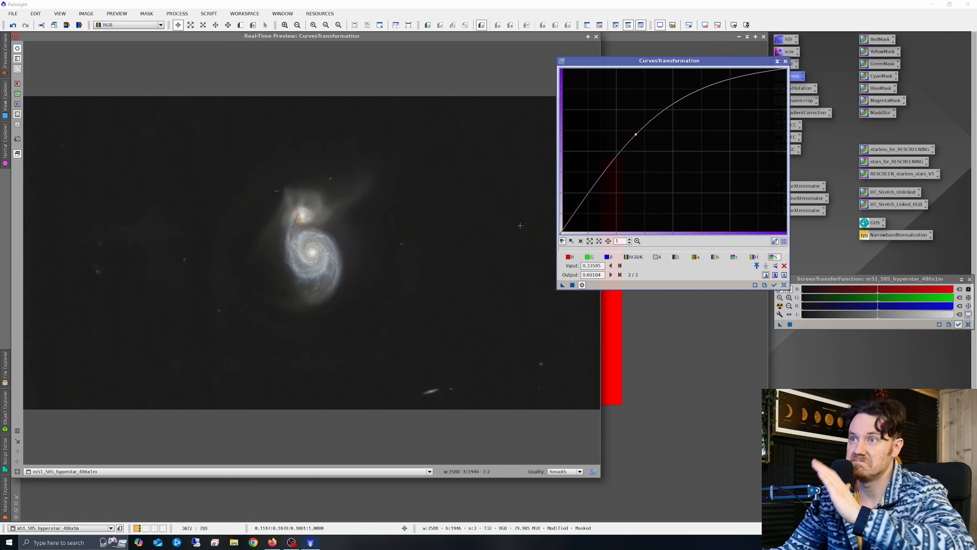
pyautogui.click(572, 285)
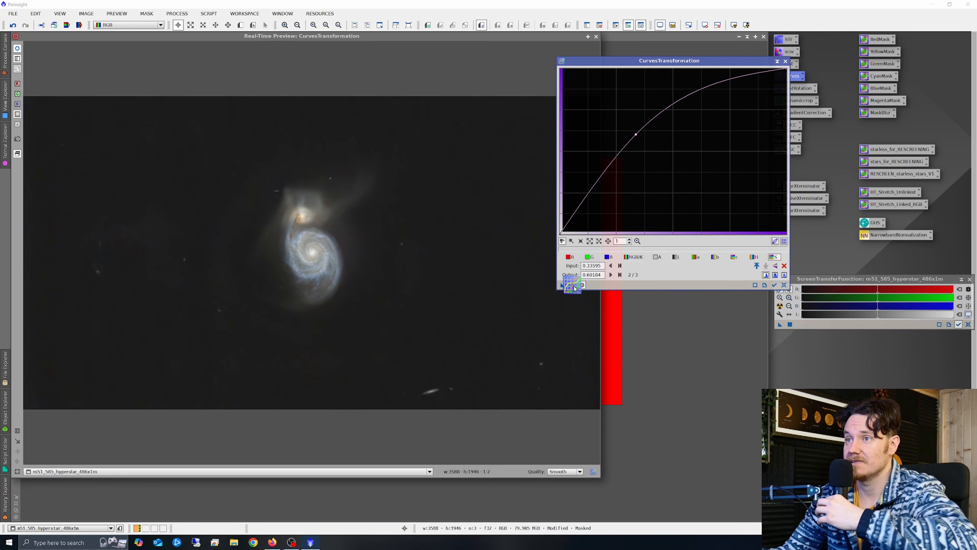
pyautogui.click(572, 285)
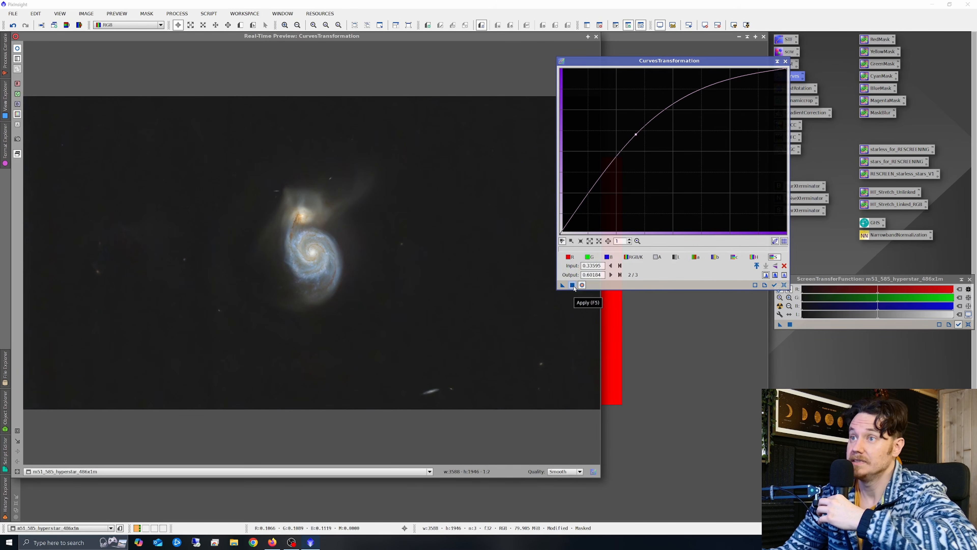
pyautogui.click(573, 285)
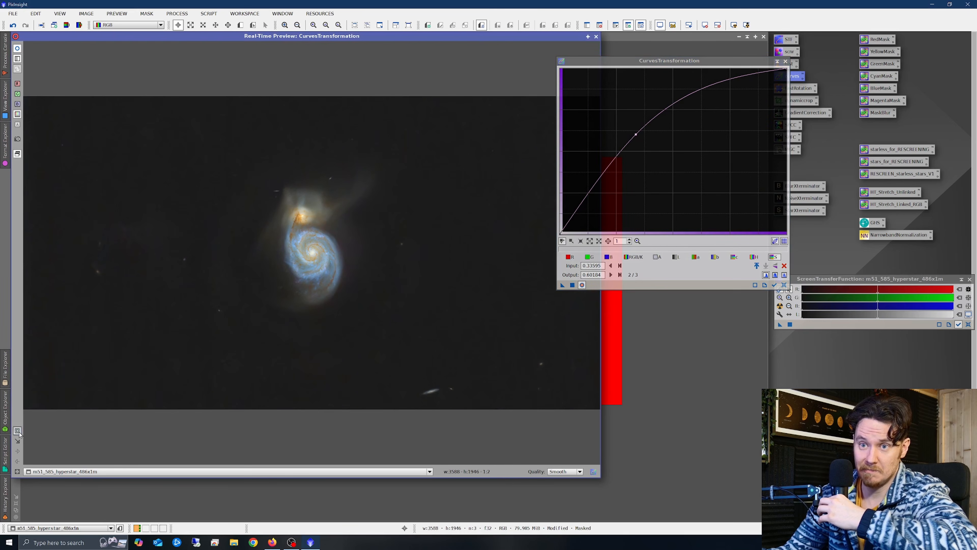
# - Soften the curve midpoint, apply it again, then reset and close Curves and the preview
pyautogui.moveTo(203, 181); pyautogui.dragTo(405, 314)
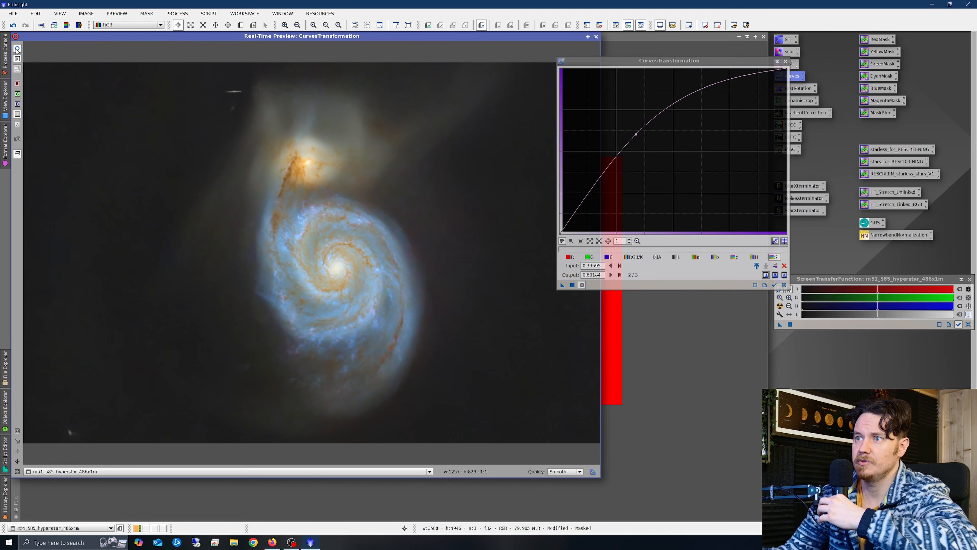
pyautogui.moveTo(562, 284); pyautogui.dragTo(461, 306)
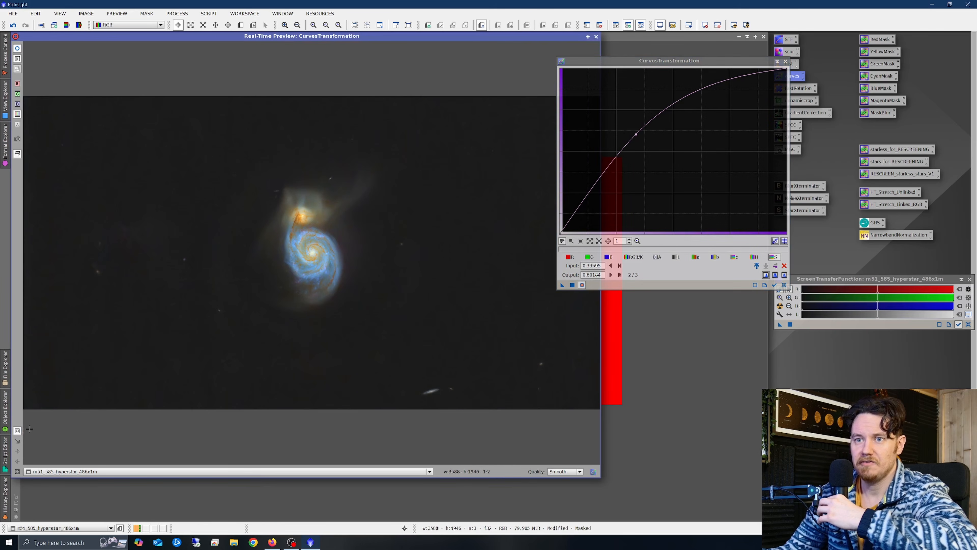
pyautogui.moveTo(229, 159); pyautogui.dragTo(390, 341)
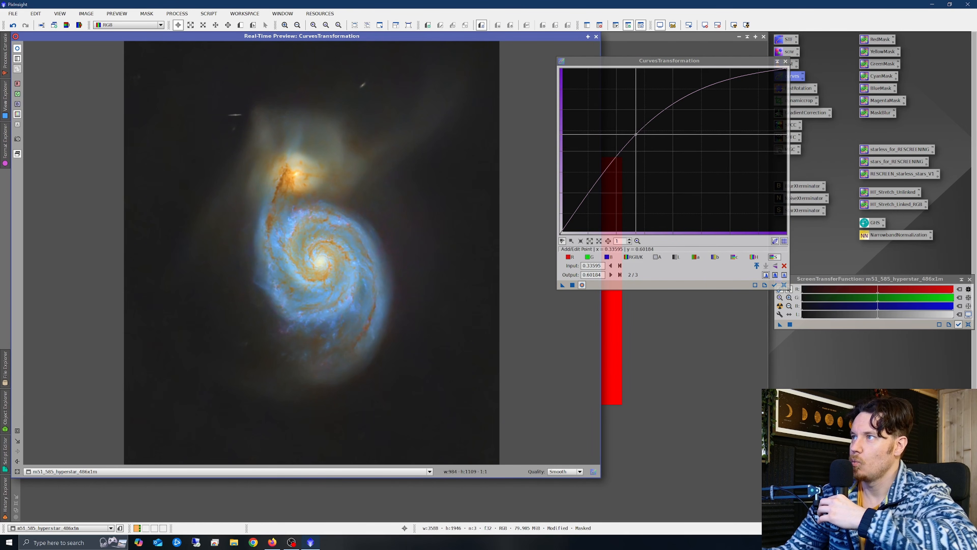
pyautogui.moveTo(636, 134); pyautogui.dragTo(667, 144)
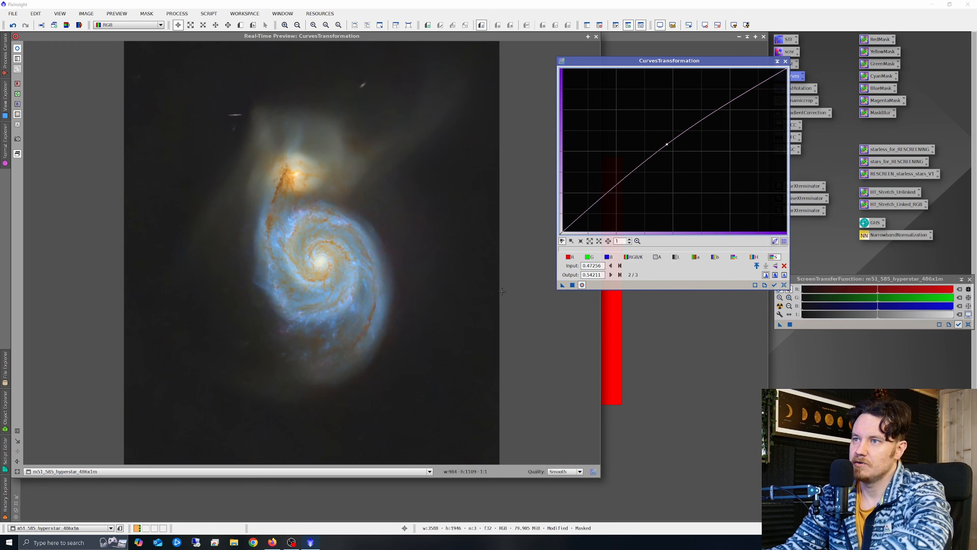
pyautogui.click(573, 286)
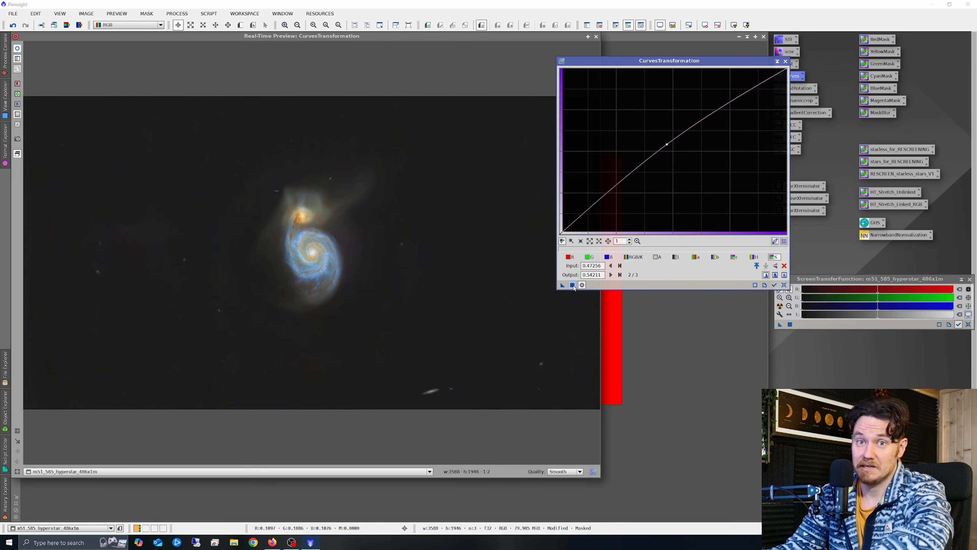
pyautogui.click(784, 285)
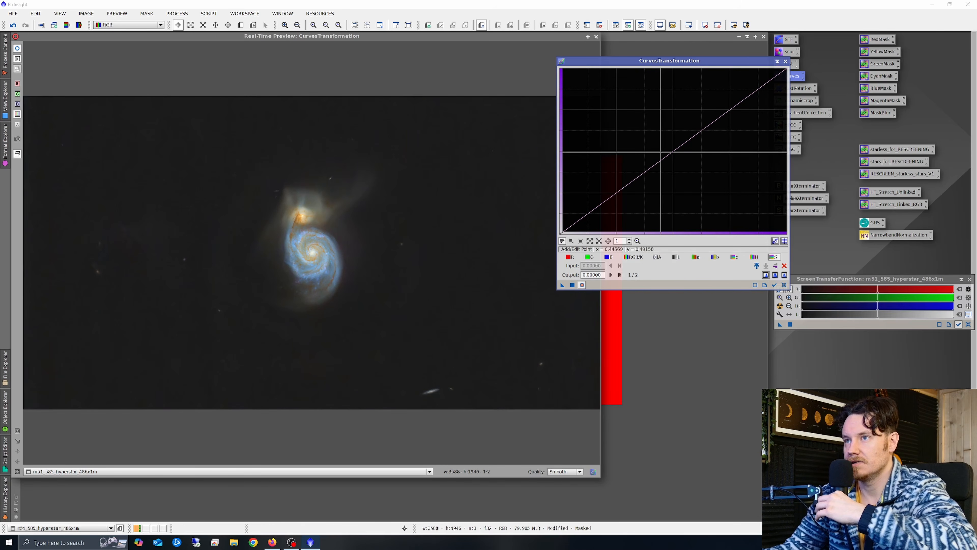
pyautogui.click(785, 62)
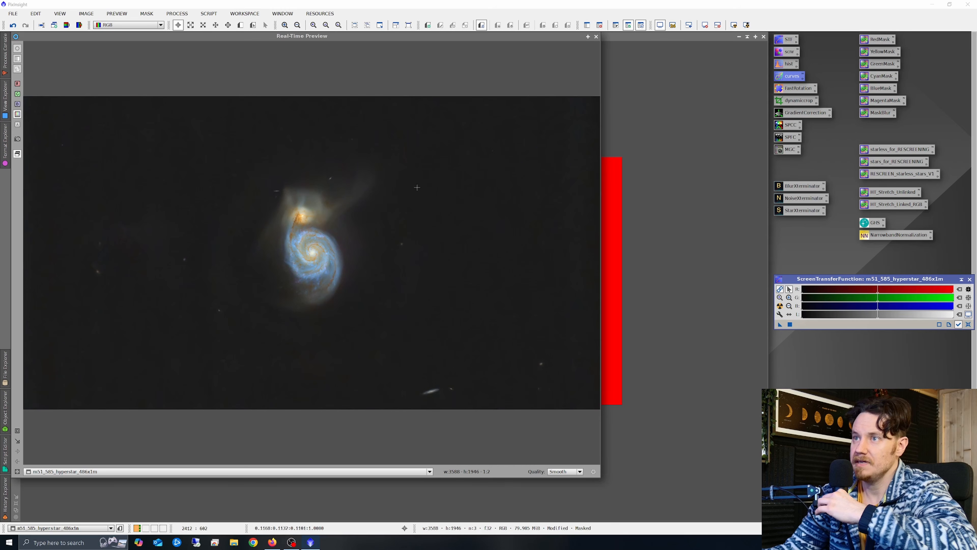
pyautogui.click(596, 36)
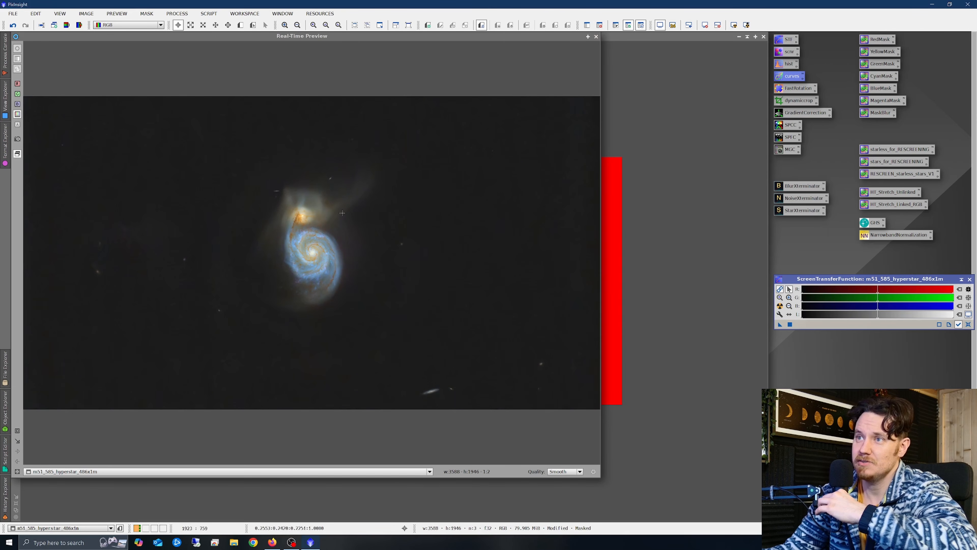
pyautogui.click(596, 37)
# - Remove the range mask from the galaxy image
pyautogui.rightClick(437, 246)
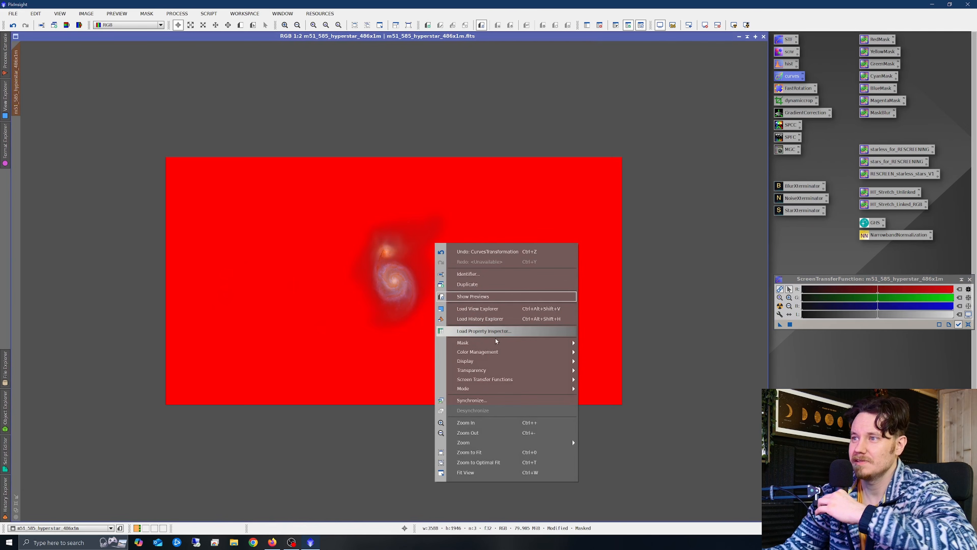
pyautogui.moveTo(497, 344)
pyautogui.click(610, 353)
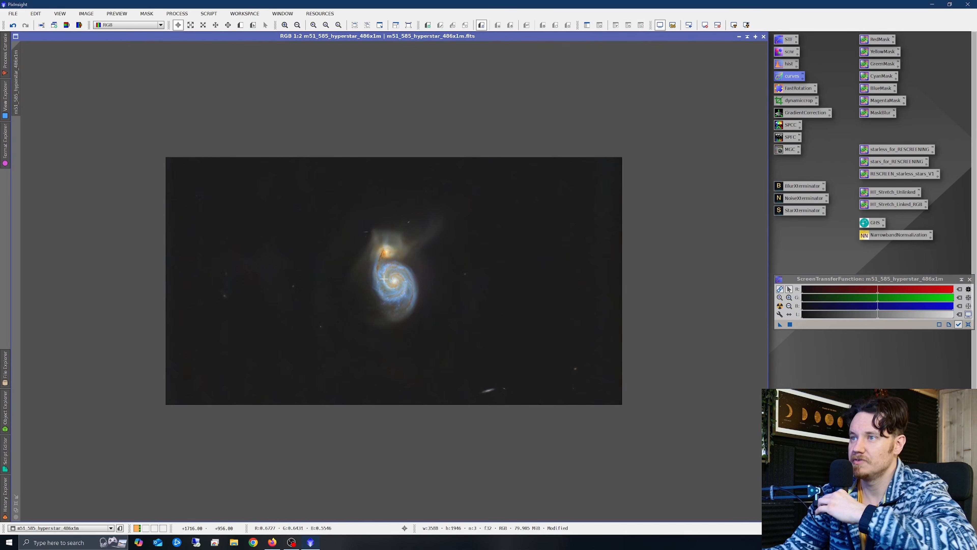
pyautogui.scroll(2, 378, 273)
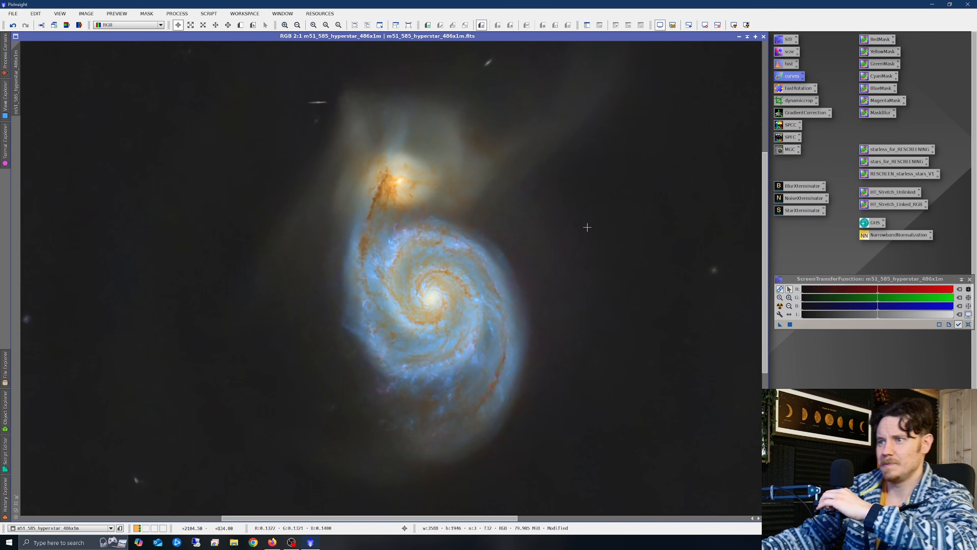
# - Apply SCNR green removal at amount 0.46, comparing before and after with undo/redo
pyautogui.doubleClick(788, 51)
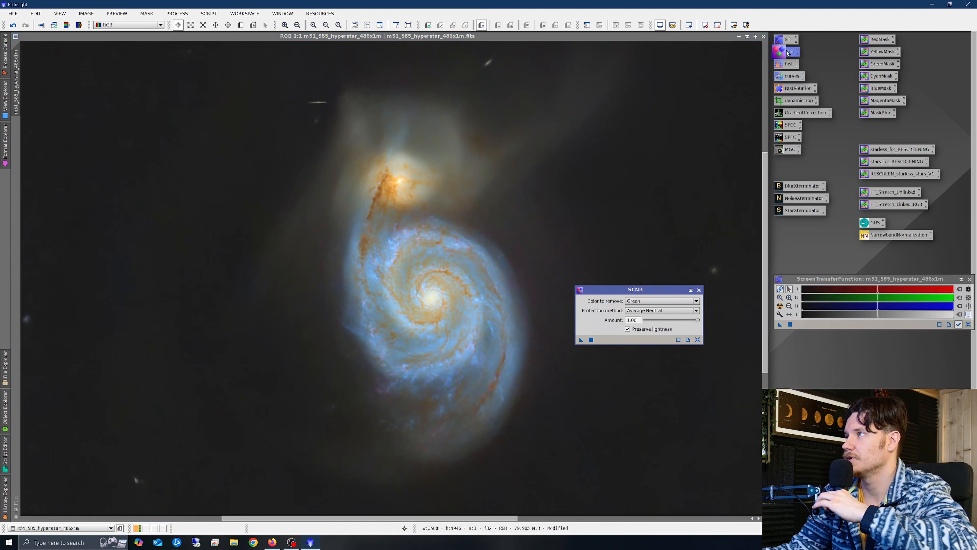
pyautogui.moveTo(677, 328); pyautogui.dragTo(669, 329)
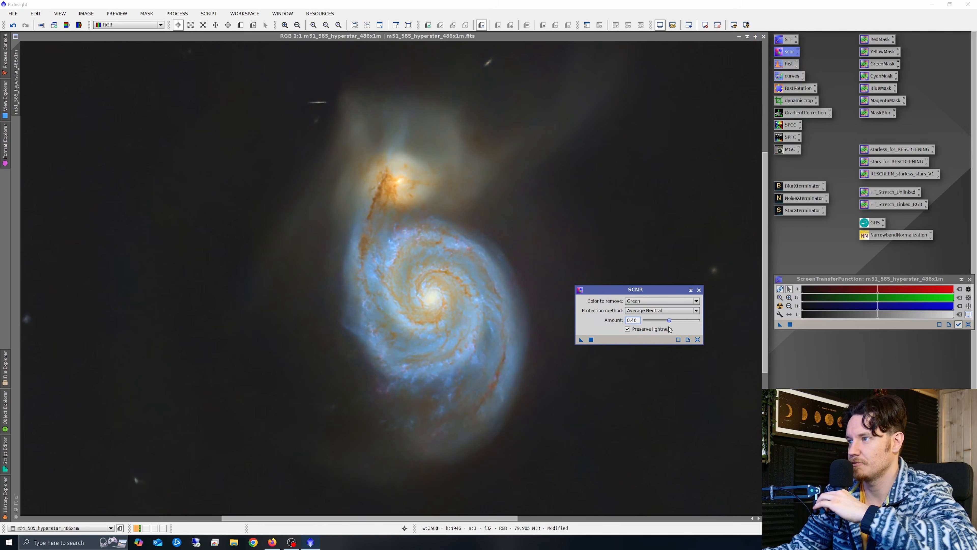
pyautogui.moveTo(469, 343); pyautogui.dragTo(470, 344)
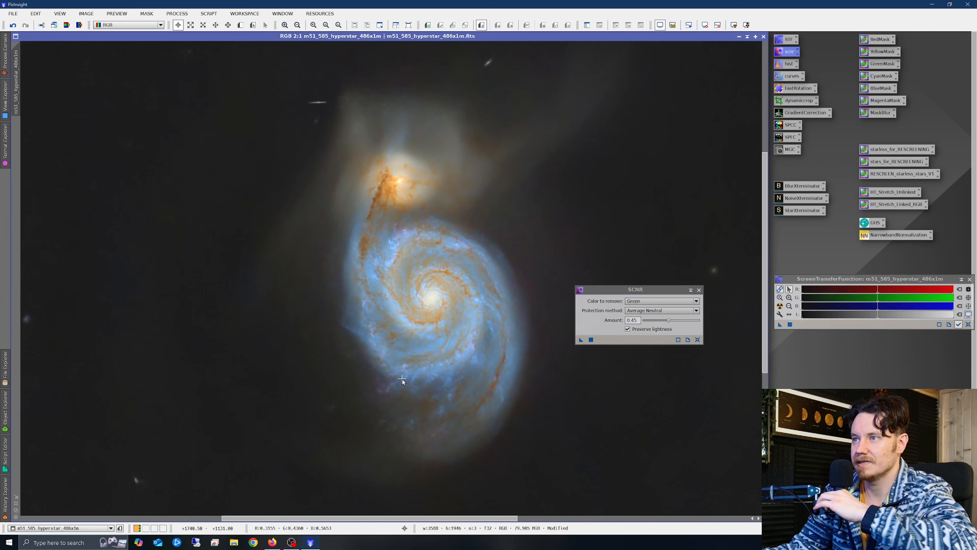
pyautogui.rightClick(534, 207)
pyautogui.click(555, 216)
pyautogui.rightClick(562, 208)
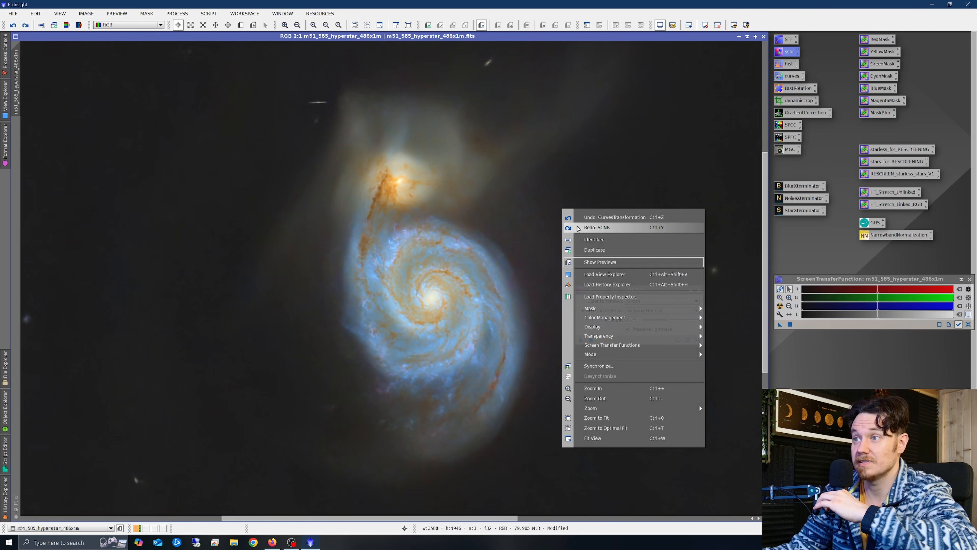
pyautogui.click(577, 228)
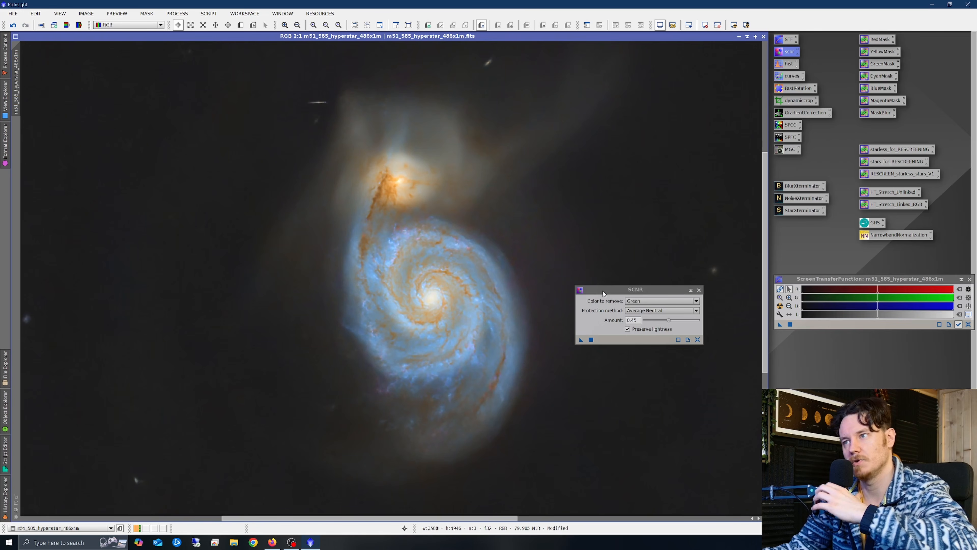
pyautogui.click(698, 290)
# - Zoom the starless galaxy view in to 3:1 and back out to 1:2
pyautogui.scroll(-1, 569, 282)
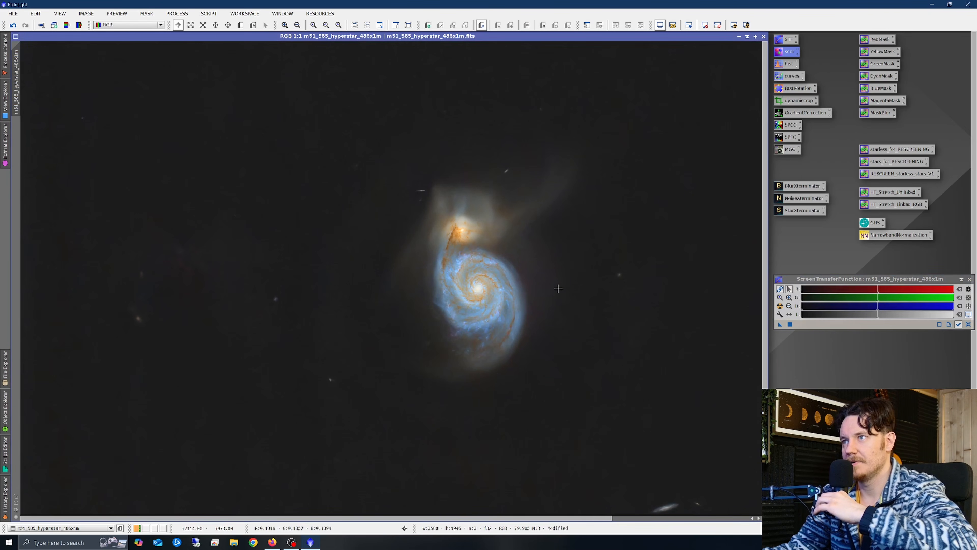
pyautogui.scroll(-1, 560, 290)
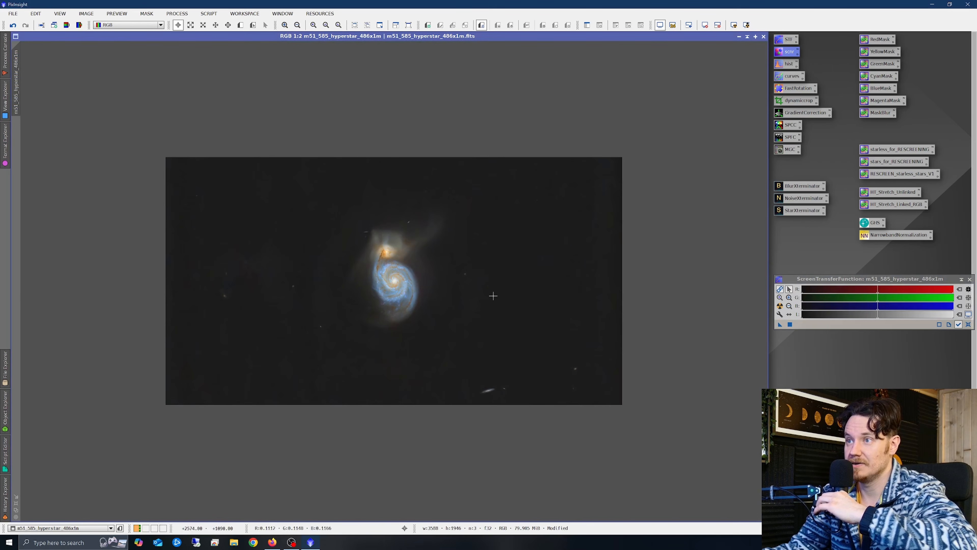
pyautogui.scroll(1, 390, 285)
pyautogui.scroll(-1, 386, 256)
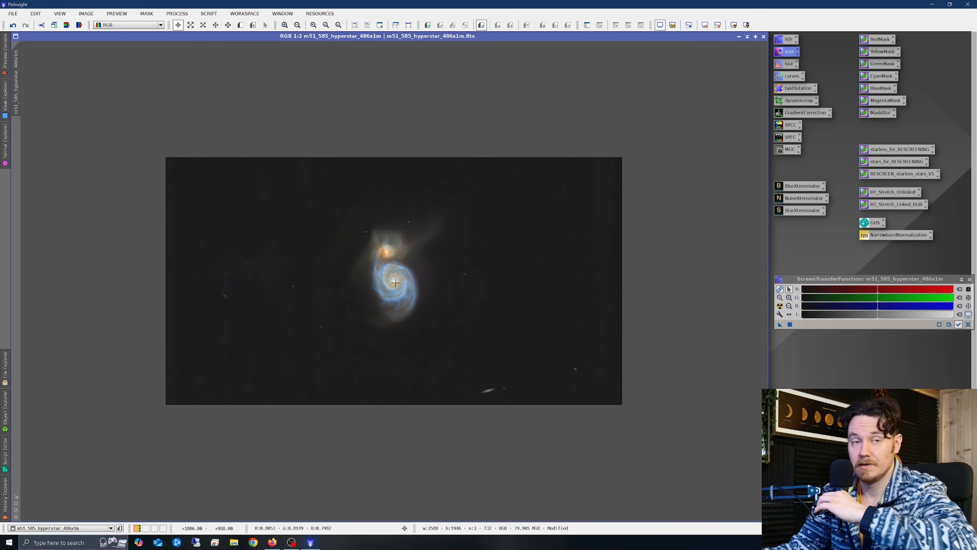
pyautogui.scroll(3, 395, 288)
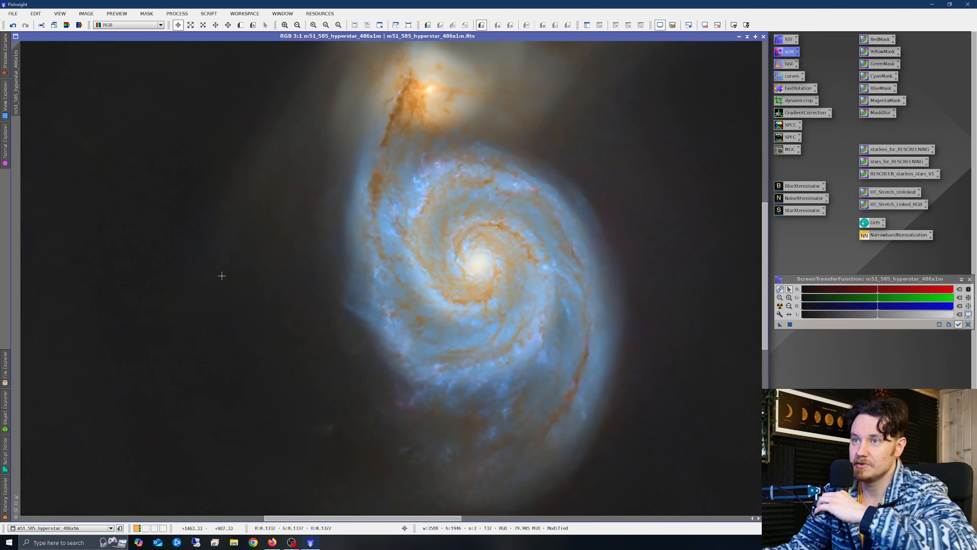
pyautogui.scroll(-1, 507, 281)
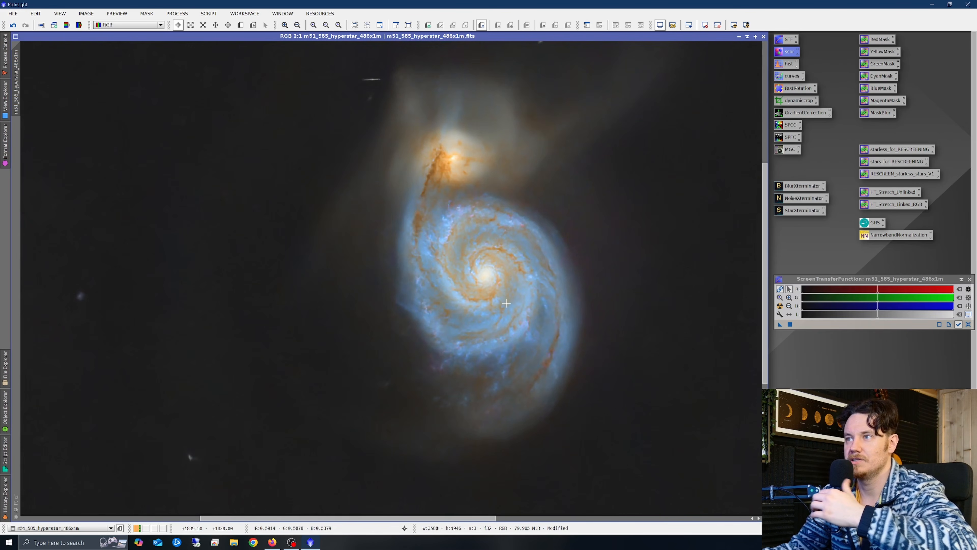
pyautogui.scroll(-1, 505, 303)
pyautogui.scroll(-1, 507, 306)
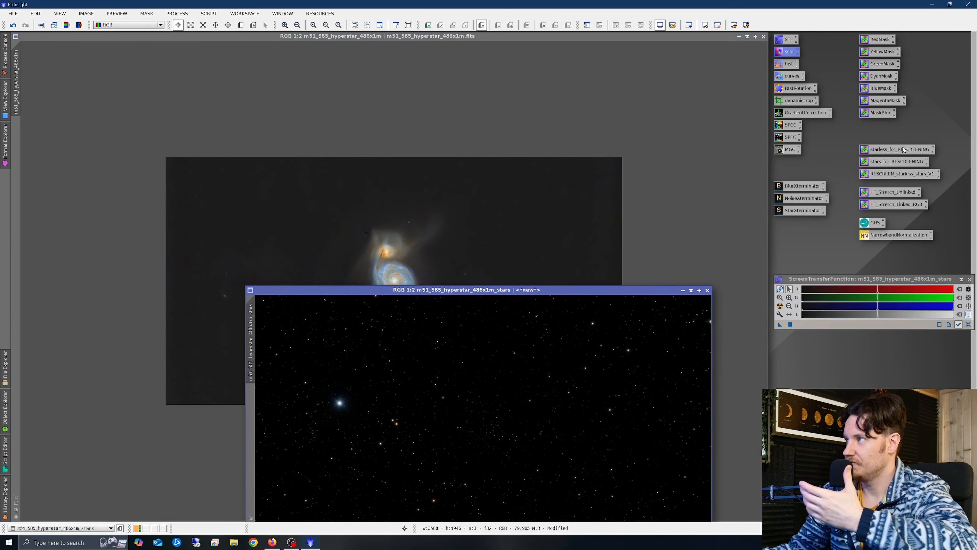
# - Make starless_1 and stars_1 copies for rescreening and close range_mask without saving
pyautogui.moveTo(903, 149); pyautogui.dragTo(499, 189)
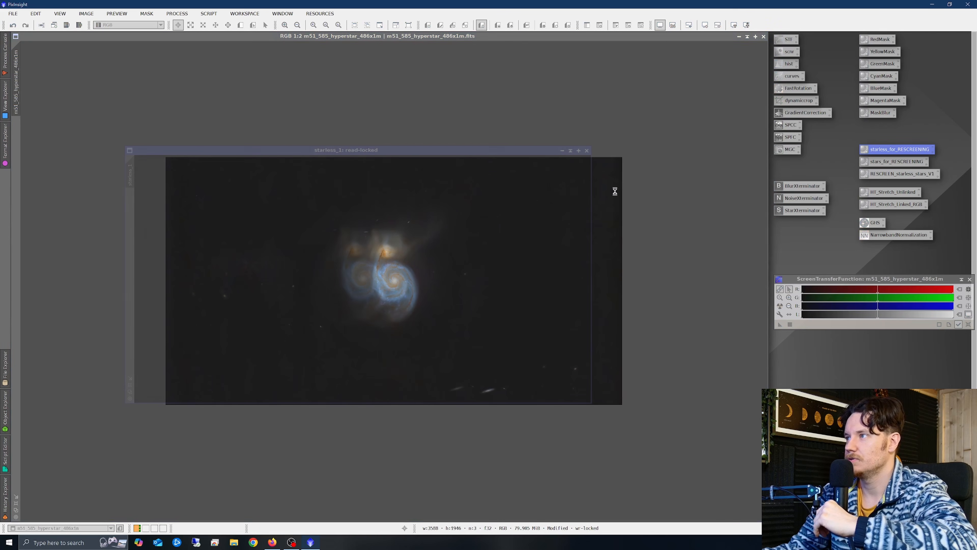
pyautogui.click(738, 37)
pyautogui.moveTo(414, 153); pyautogui.dragTo(382, 111)
pyautogui.moveTo(888, 163); pyautogui.dragTo(436, 388)
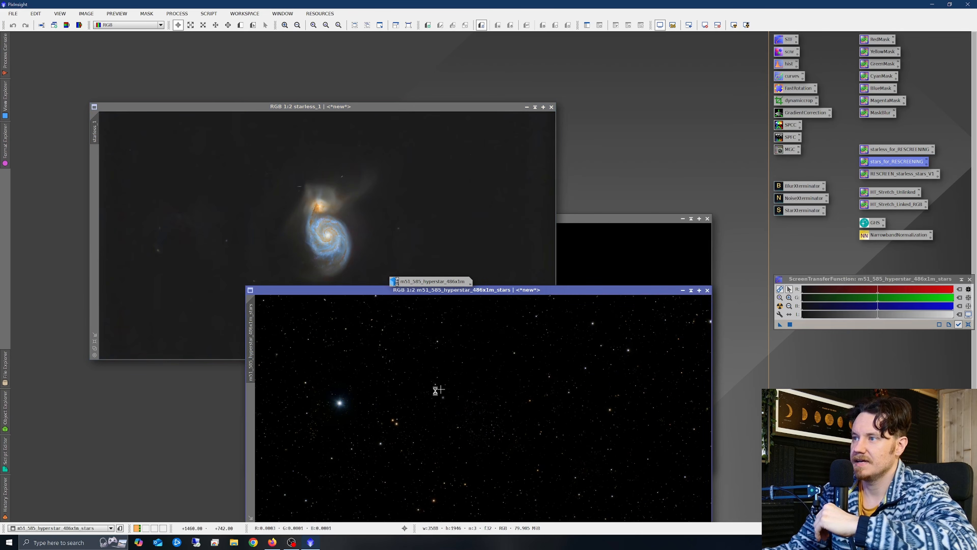
pyautogui.click(707, 218)
pyautogui.click(510, 292)
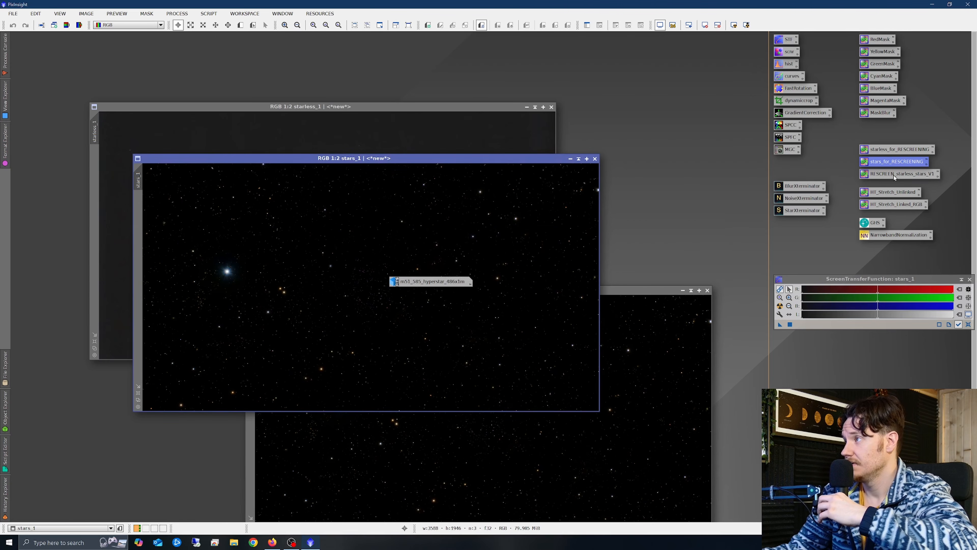
# - Screen stars_1 onto the starless galaxy with RESCREEN_starless_stars_V1, producing RescreenedResult
pyautogui.moveTo(894, 175); pyautogui.dragTo(304, 239)
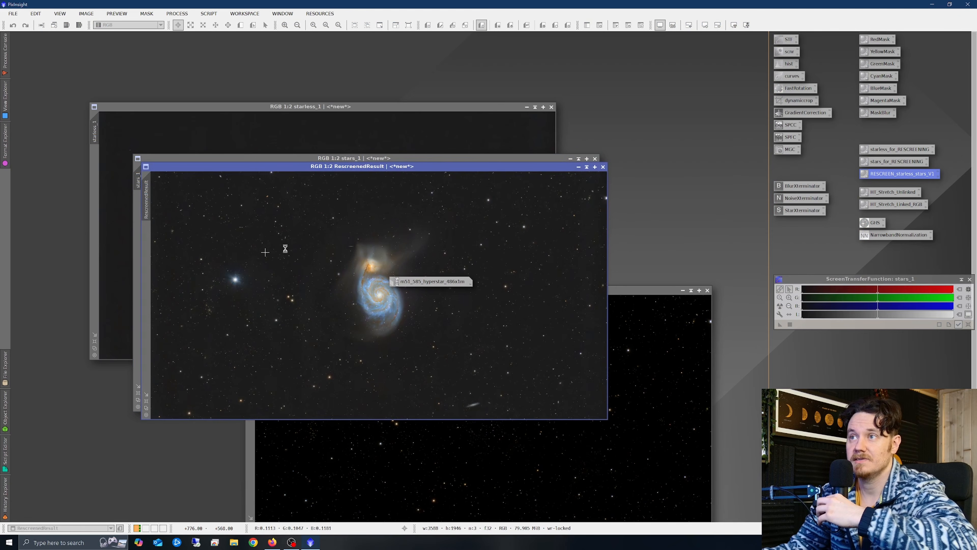
pyautogui.moveTo(418, 284); pyautogui.dragTo(836, 381)
pyautogui.moveTo(381, 166); pyautogui.dragTo(353, 143)
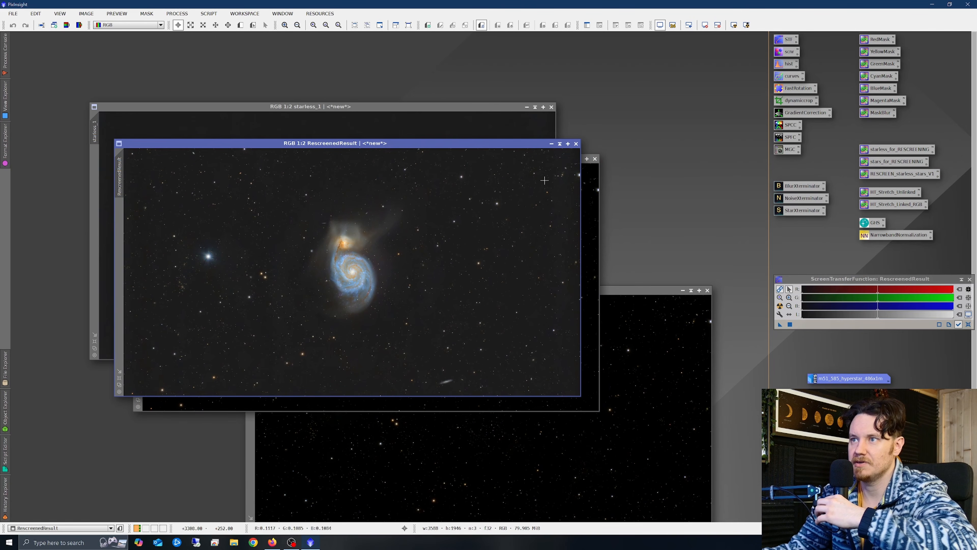
pyautogui.click(595, 159)
# - Close starless_1 and the leftover star-field image without saving
pyautogui.click(551, 106)
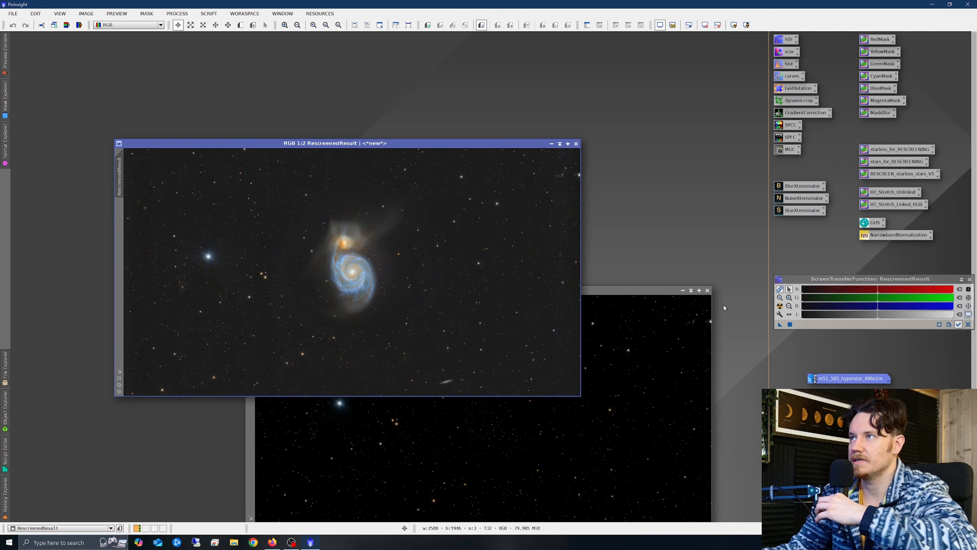
pyautogui.click(707, 291)
pyautogui.click(466, 291)
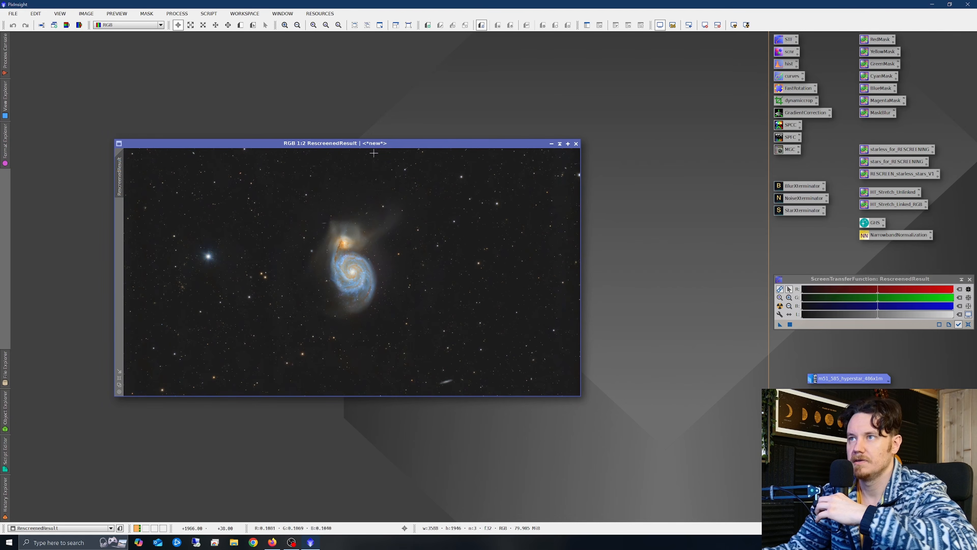
# - Maximize RescreenedResult and pan and zoom around the galaxy
pyautogui.moveTo(369, 143); pyautogui.dragTo(361, 123)
pyautogui.scroll(1, 344, 249)
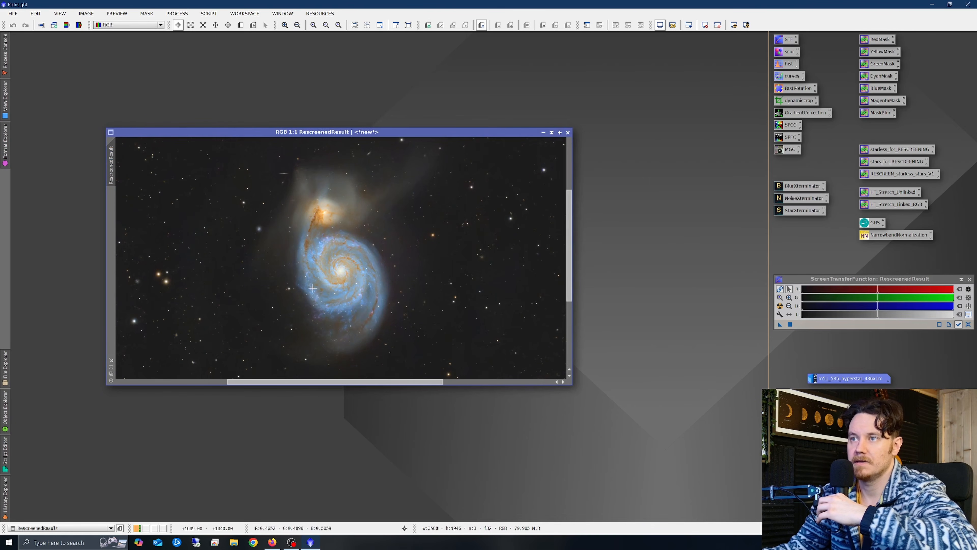
pyautogui.click(111, 359)
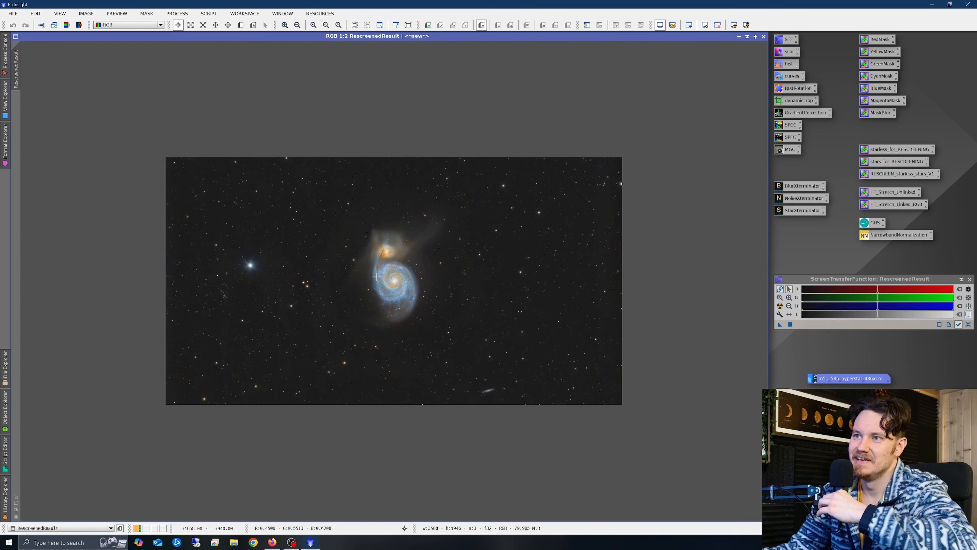
pyautogui.scroll(2, 376, 276)
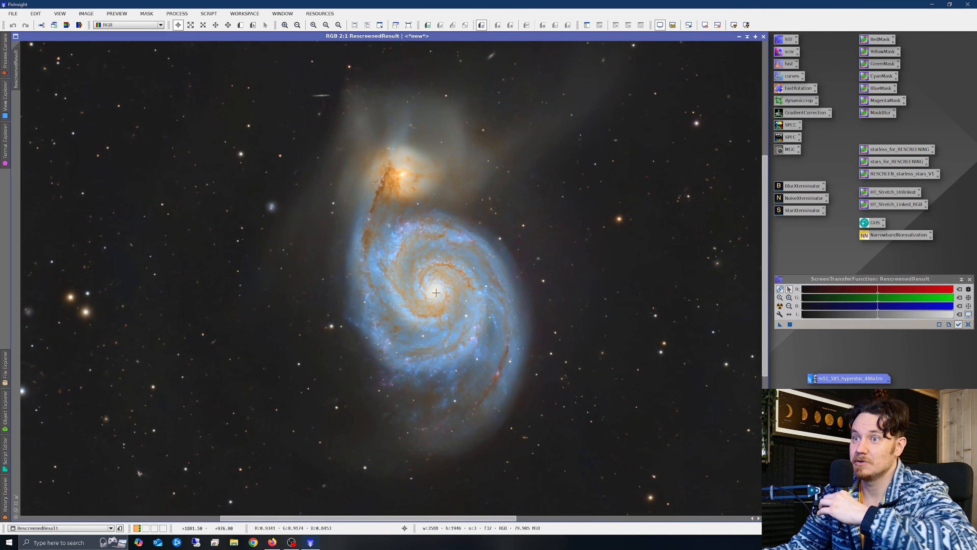
pyautogui.moveTo(410, 520); pyautogui.dragTo(423, 520)
pyautogui.moveTo(764, 254); pyautogui.dragTo(765, 253)
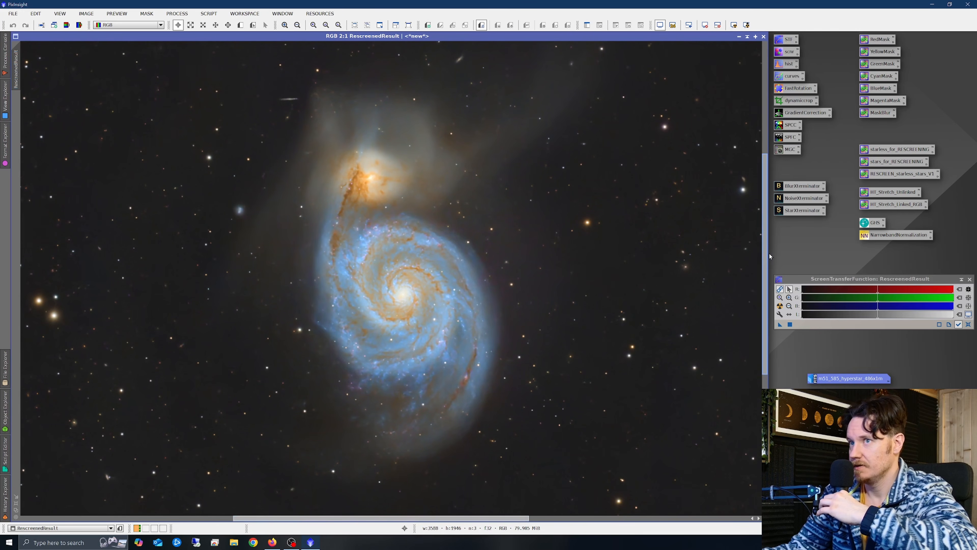
pyautogui.moveTo(455, 518); pyautogui.dragTo(440, 469)
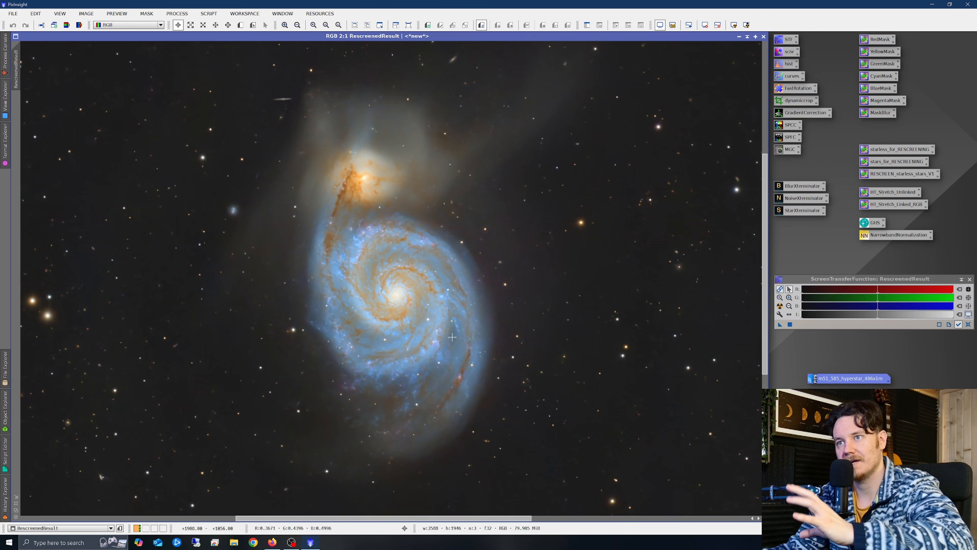
pyautogui.scroll(1, 530, 284)
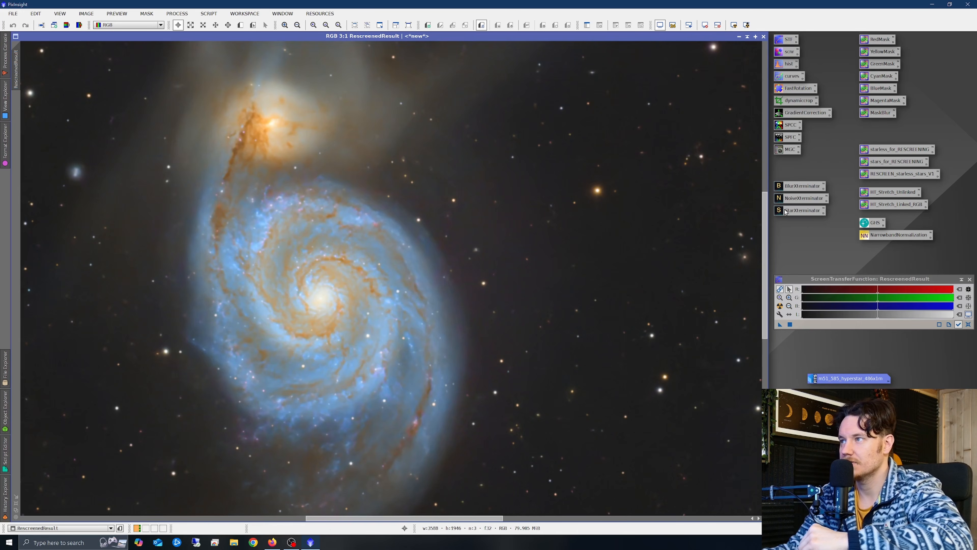
# - Run NoiseXTerminator (denoise 0.90, 2 iterations) on RescreenedResult, compare with undo/redo, and close it
pyautogui.doubleClick(799, 200)
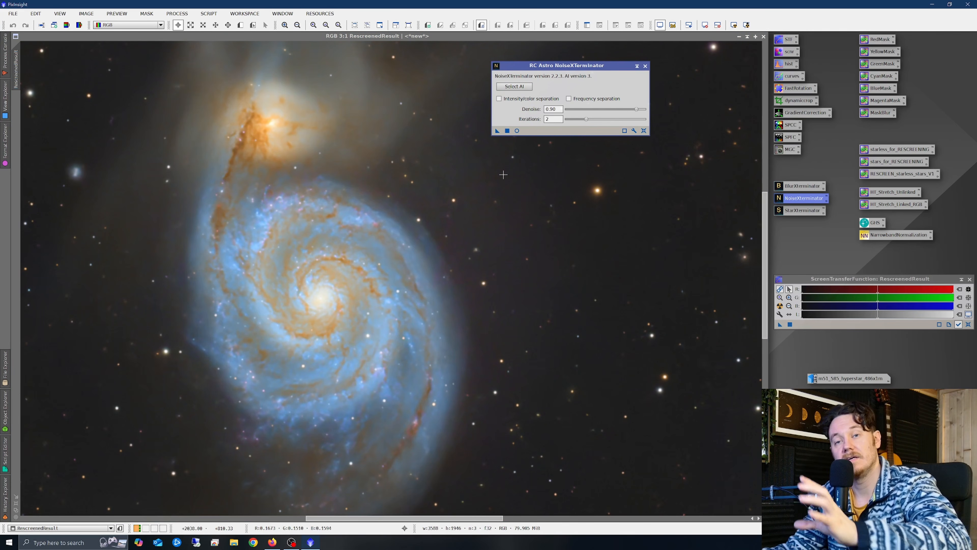
pyautogui.click(498, 131)
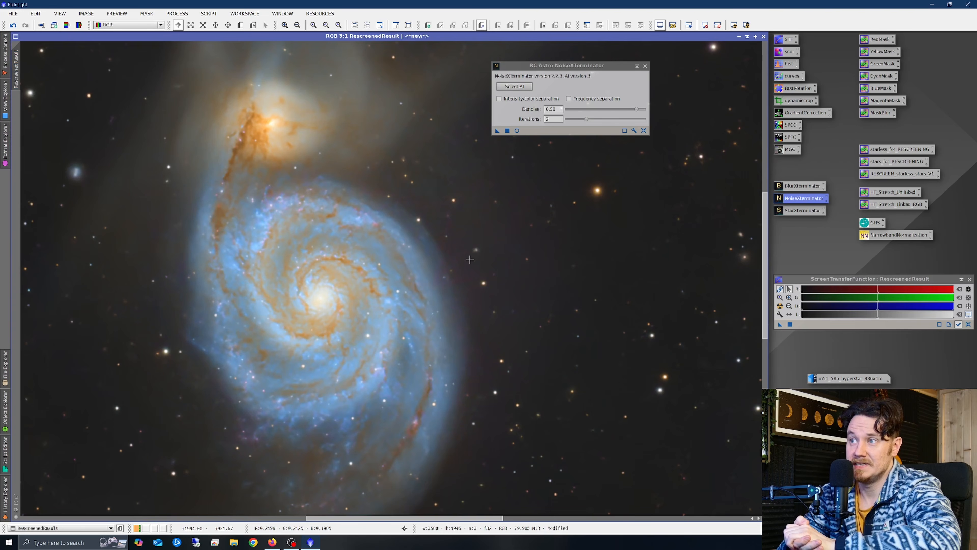
pyautogui.scroll(3, 512, 308)
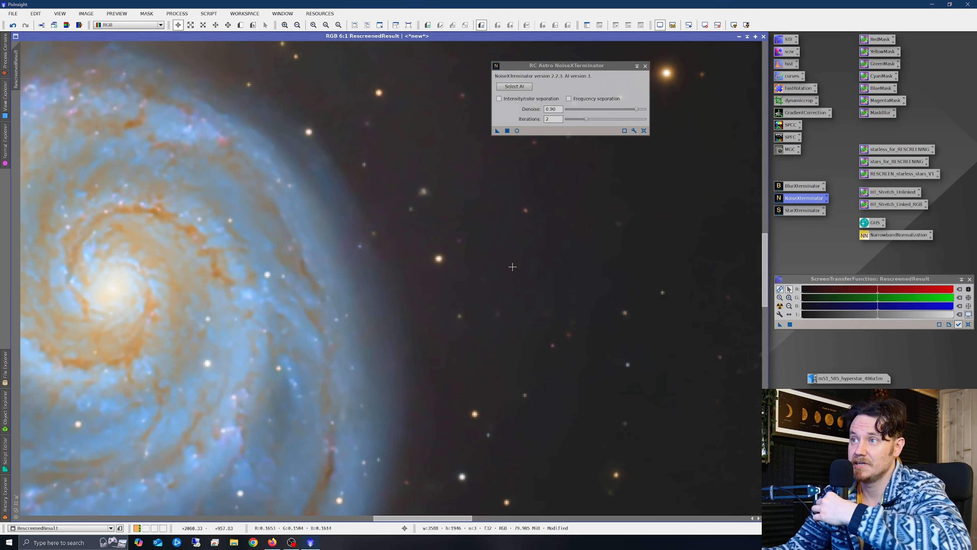
pyautogui.rightClick(510, 265)
pyautogui.click(539, 273)
pyautogui.rightClick(539, 272)
pyautogui.click(553, 280)
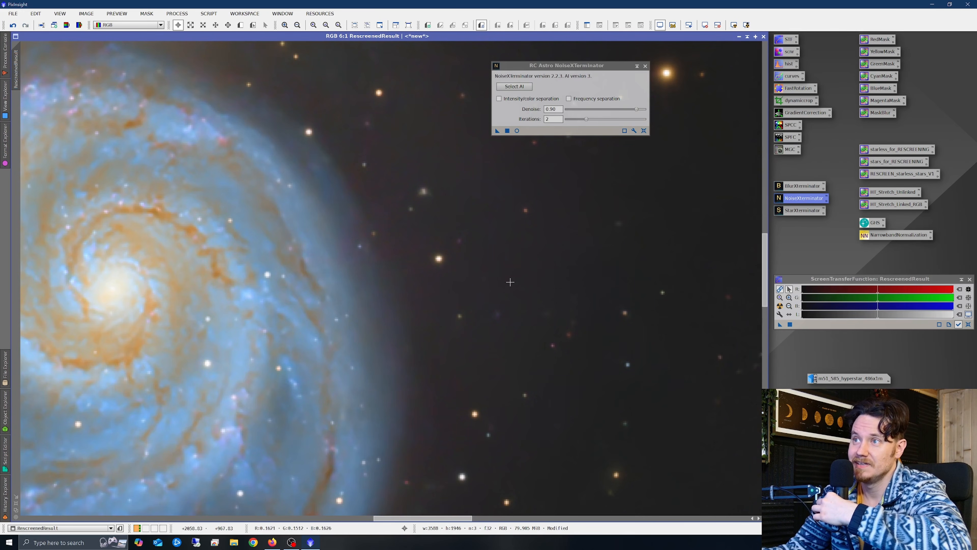
pyautogui.scroll(-5, 431, 279)
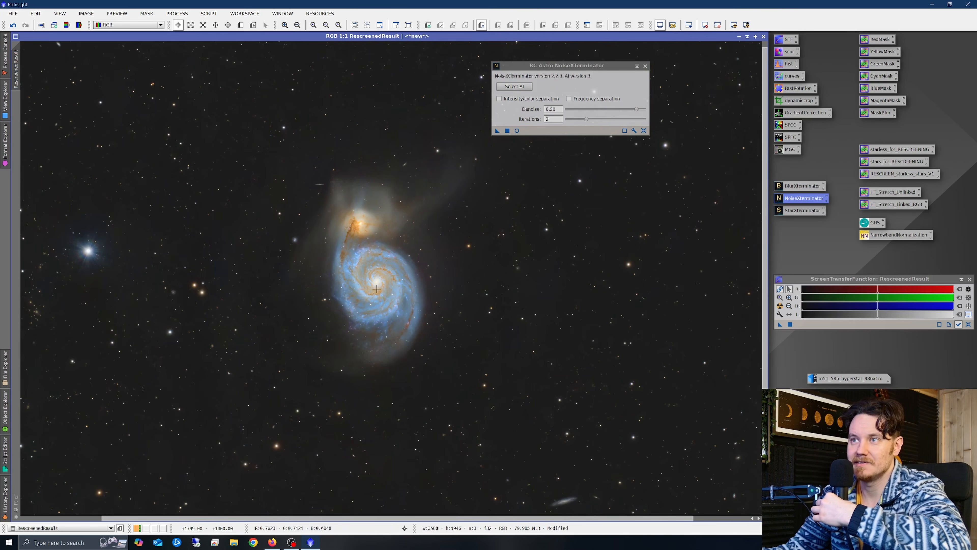
pyautogui.scroll(1, 375, 265)
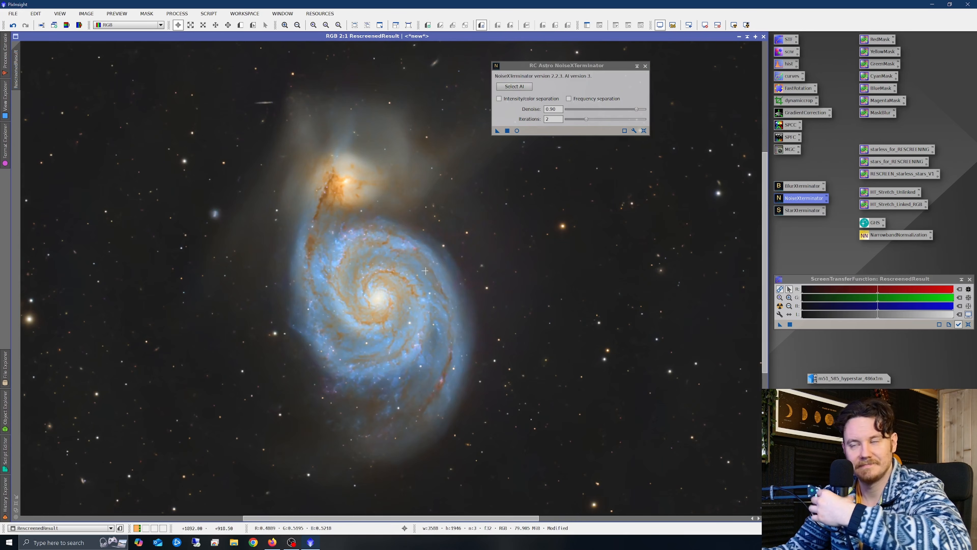
pyautogui.click(645, 66)
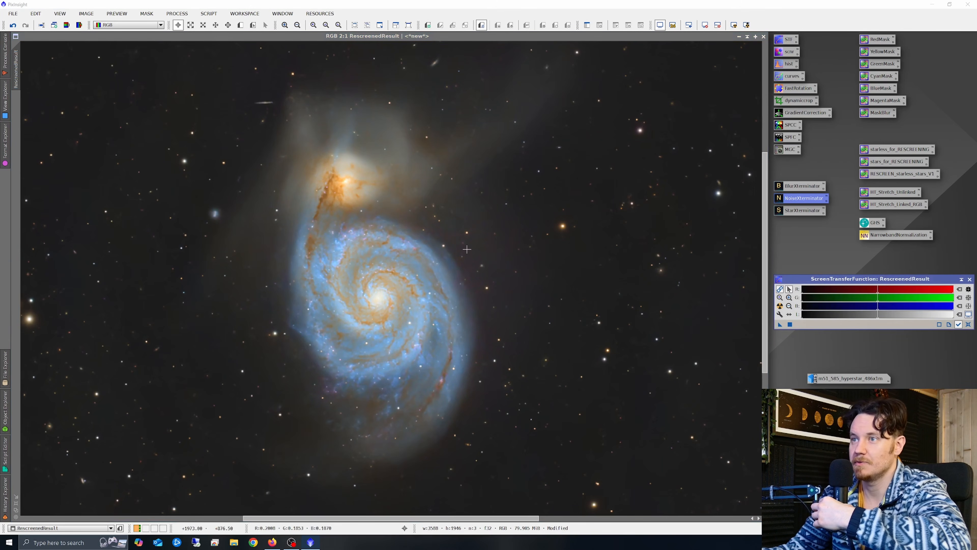
pyautogui.scroll(-1, 388, 279)
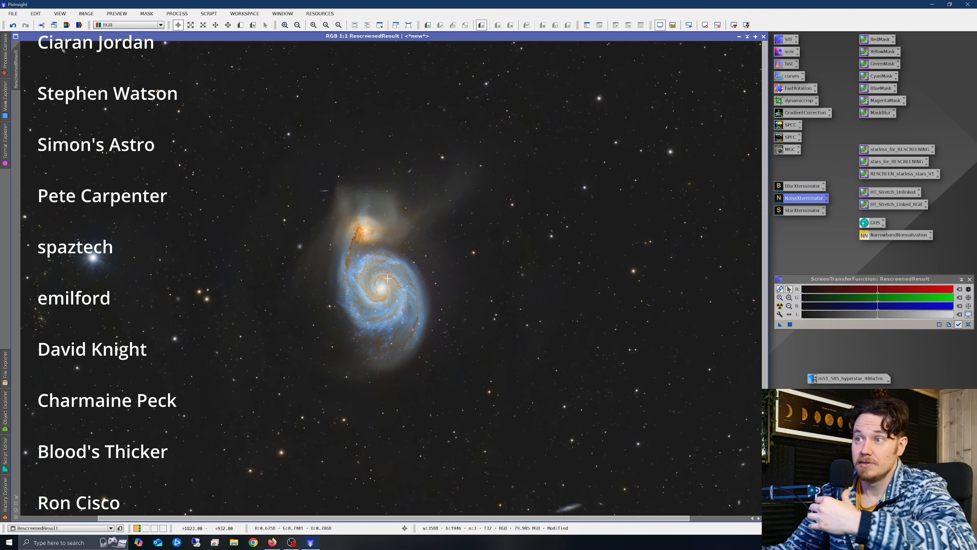
pyautogui.scroll(1, 370, 302)
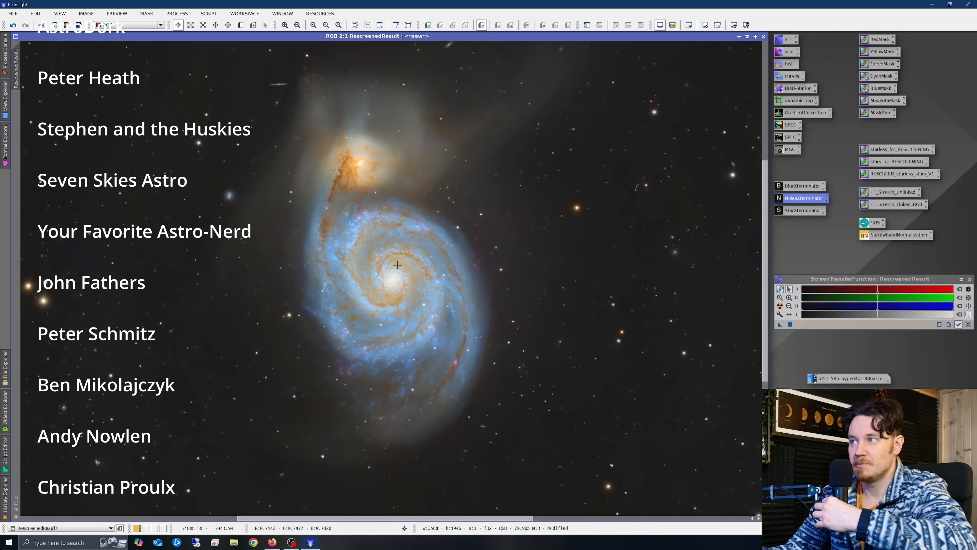
pyautogui.scroll(-1, 373, 292)
pyautogui.scroll(-1, 381, 273)
pyautogui.scroll(1, 380, 272)
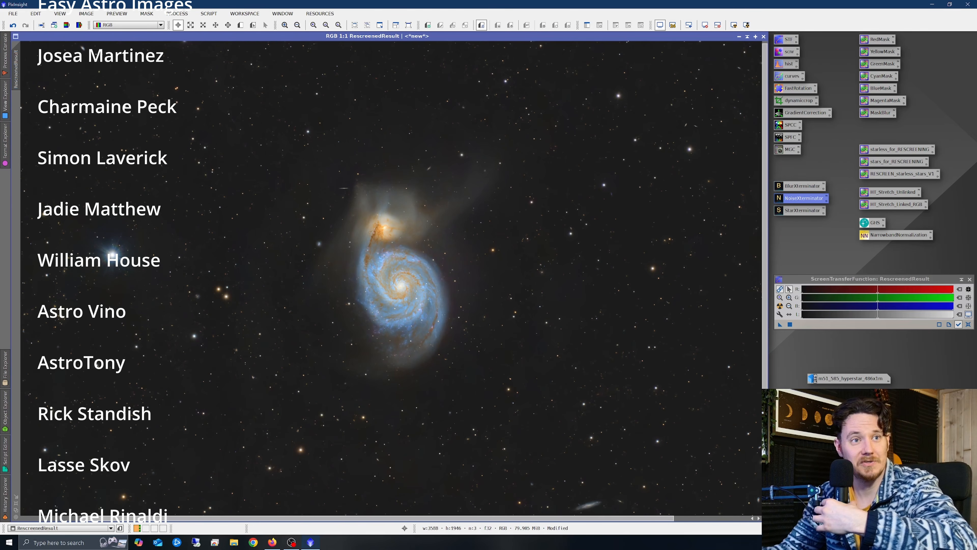
pyautogui.scroll(1, 426, 269)
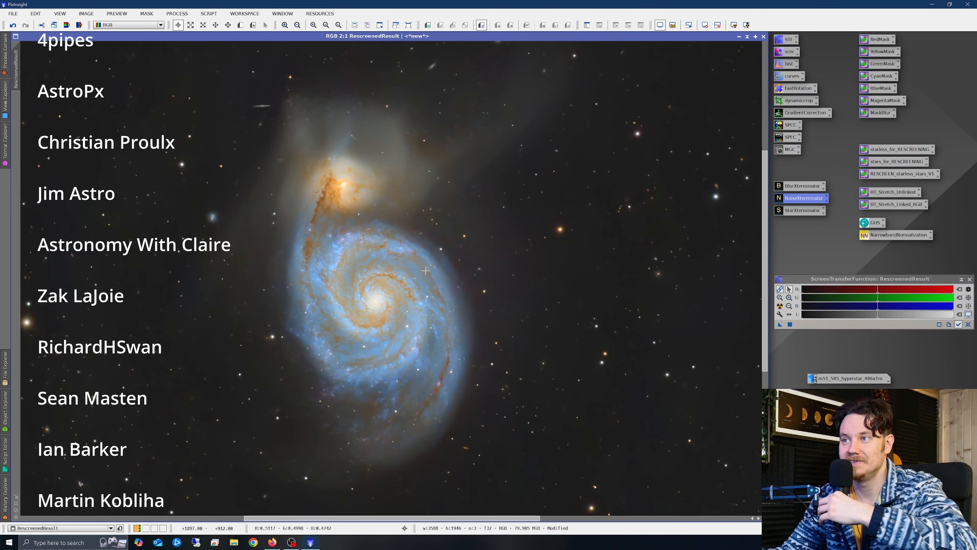